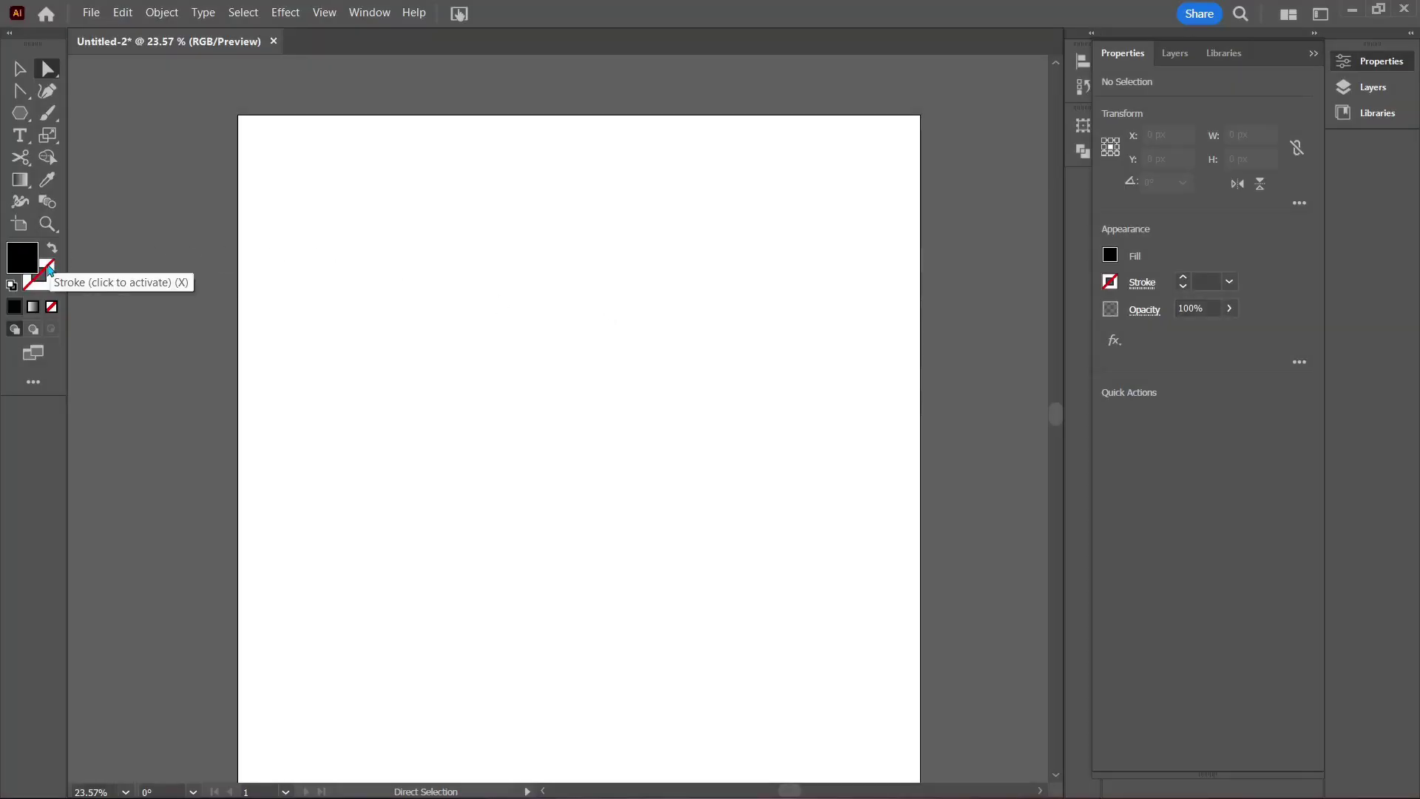
# Step: Draw a black ellipse without stroke in the artboard's upper left area and size it to 133 × 125 px
pyautogui.click(49, 268)
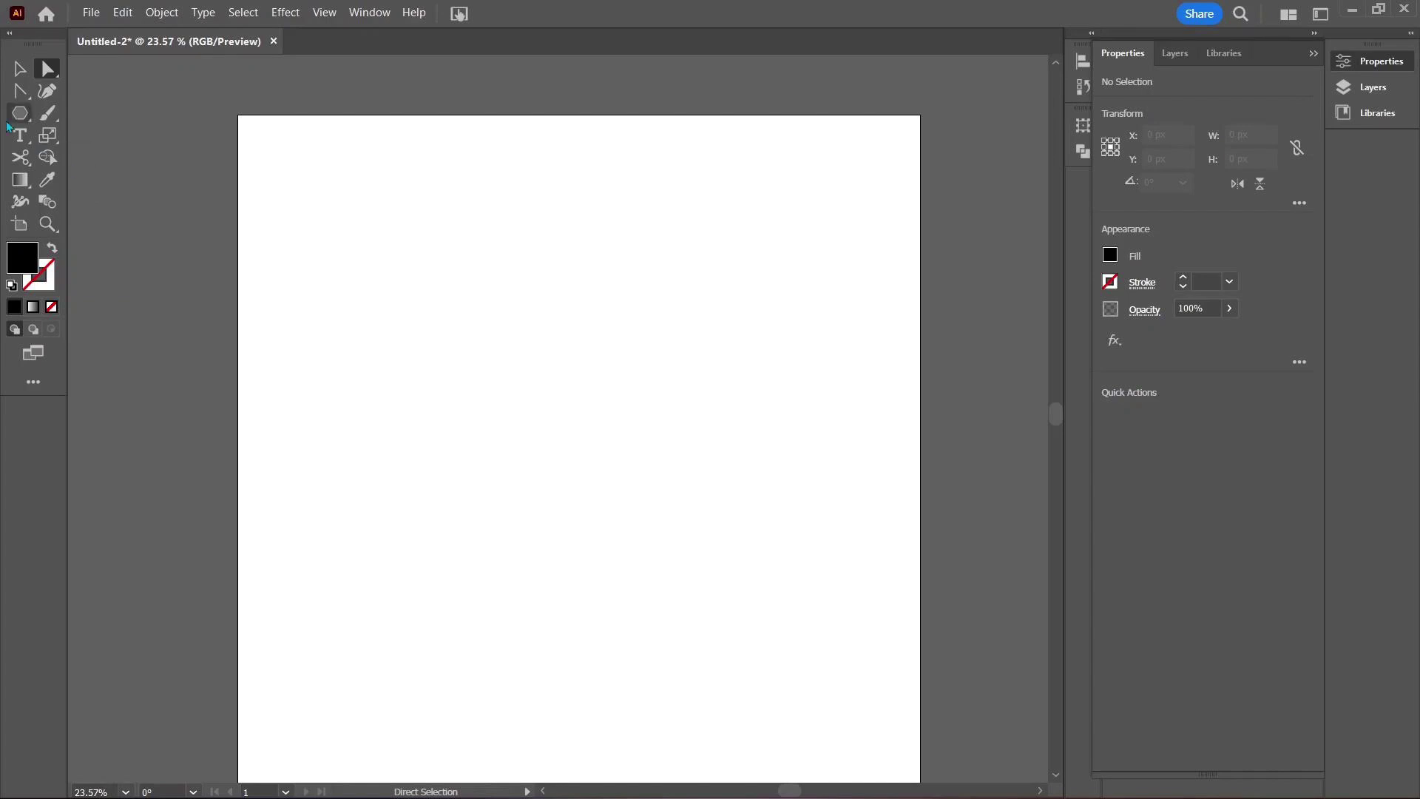
pyautogui.moveTo(20, 113); pyautogui.dragTo(108, 137)
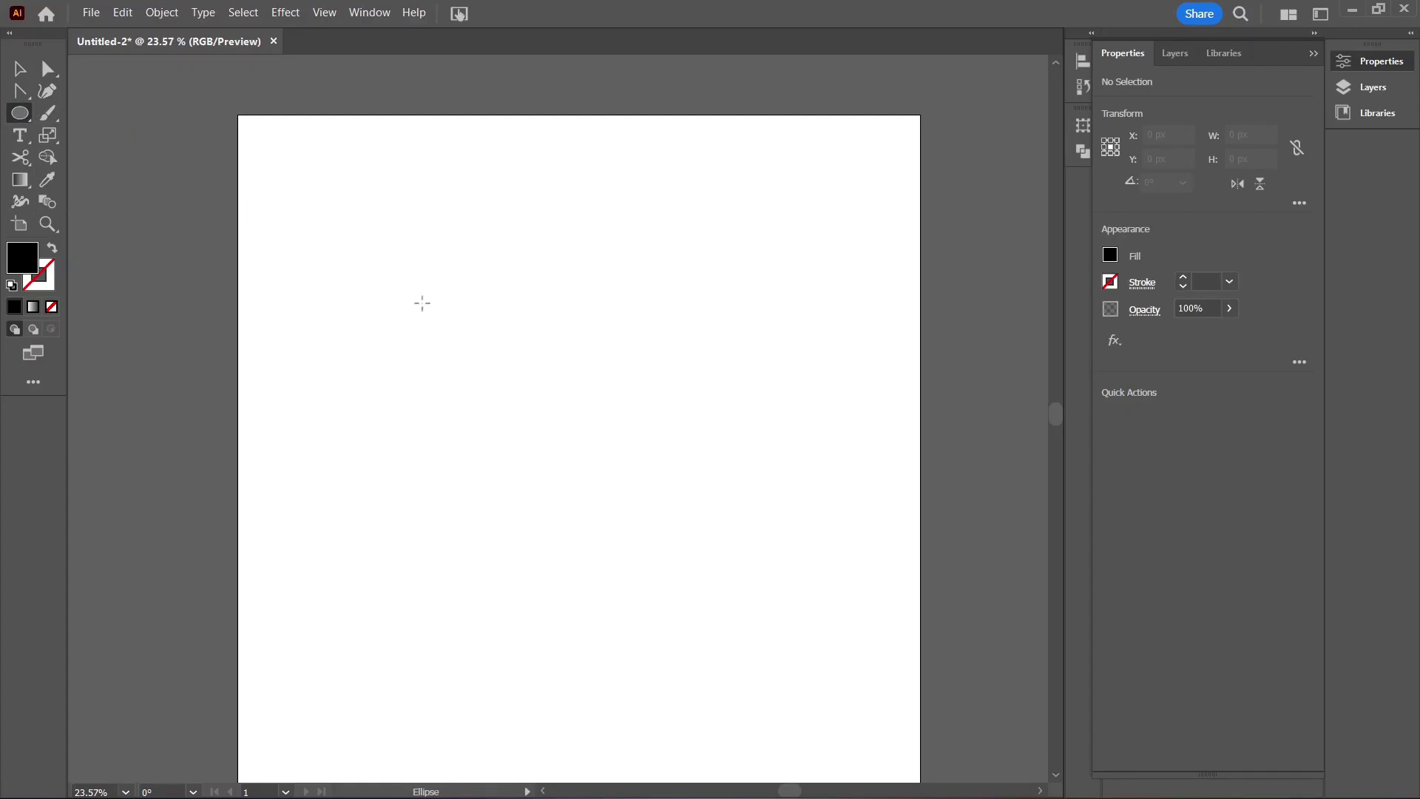
pyautogui.moveTo(429, 303); pyautogui.dragTo(538, 442)
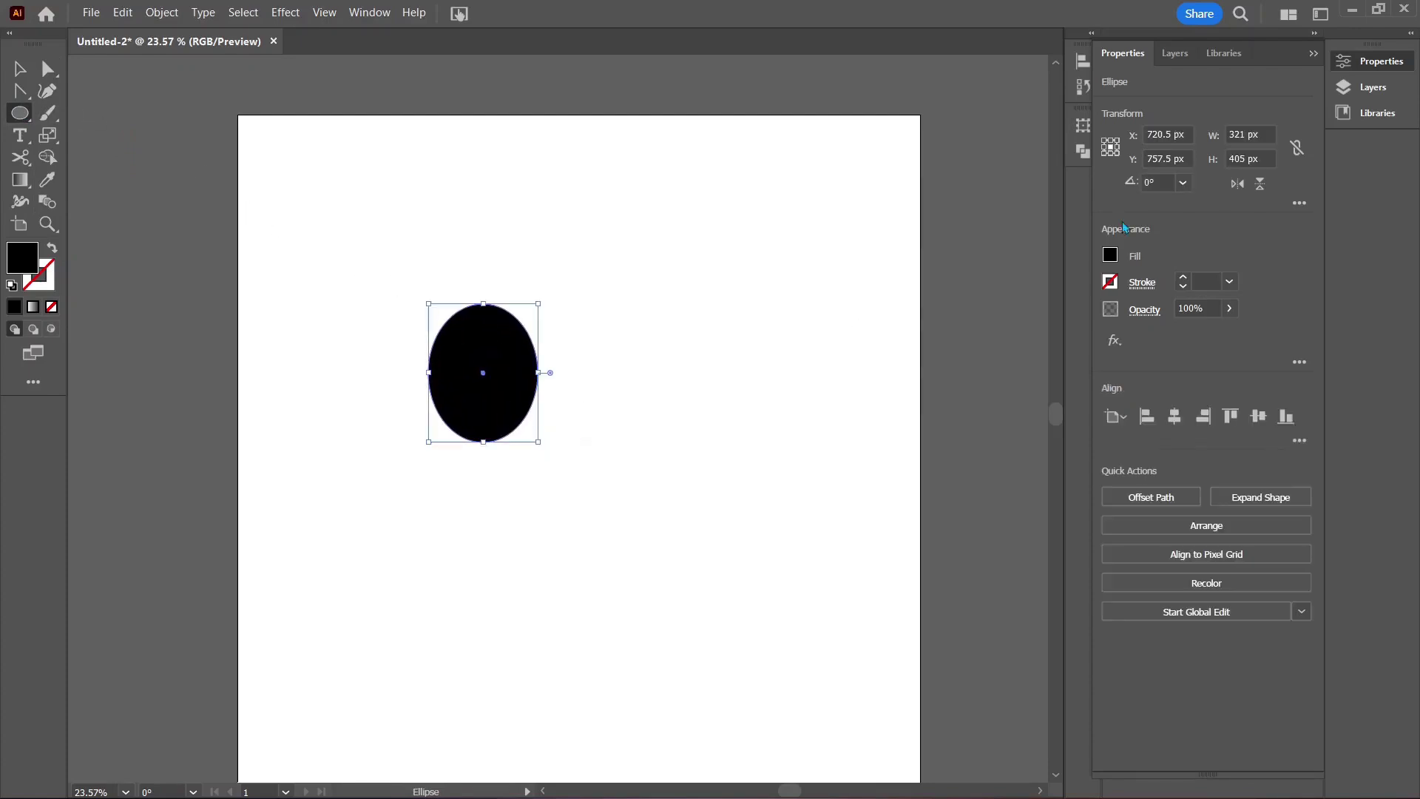
pyautogui.click(1253, 135)
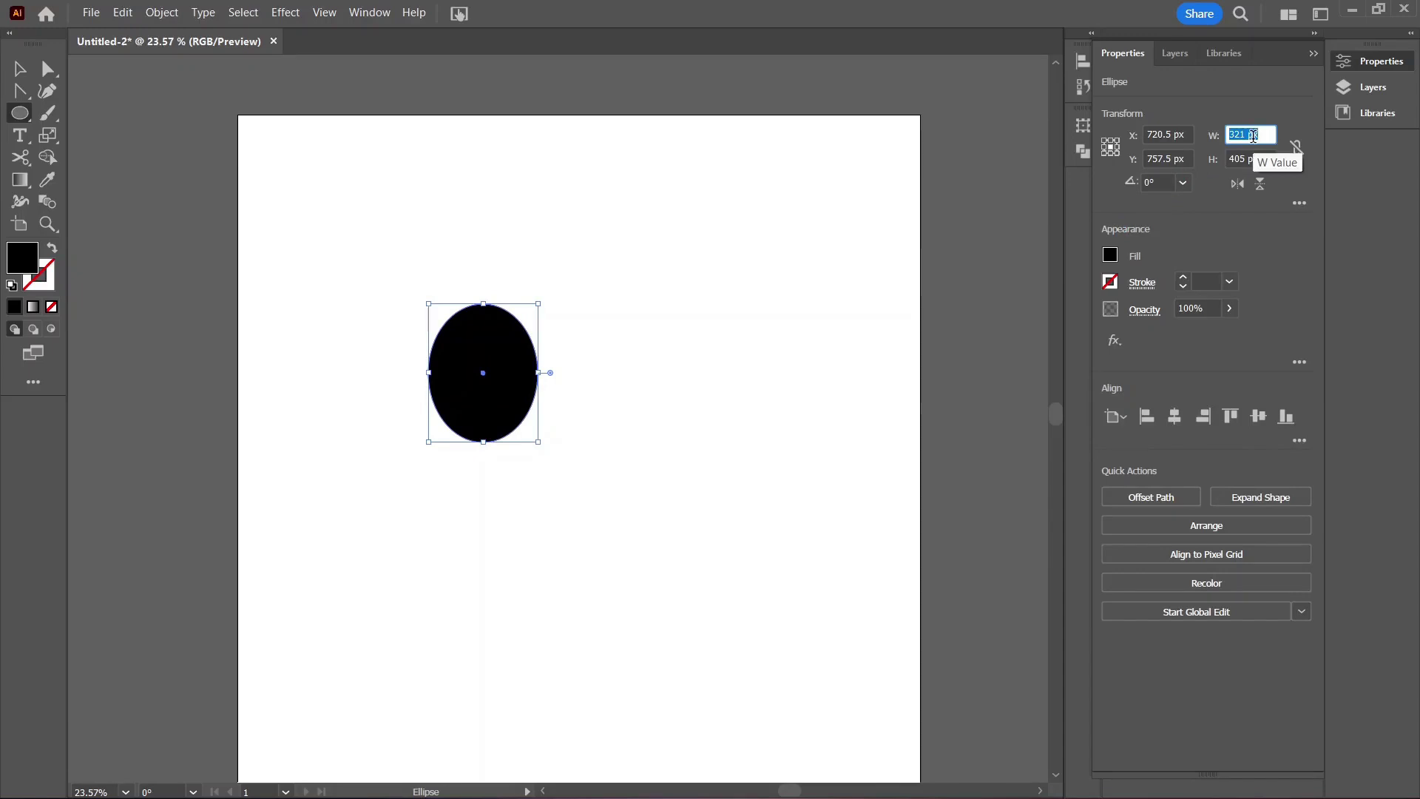
pyautogui.write('133')
pyautogui.press('Tab')
pyautogui.write('12')
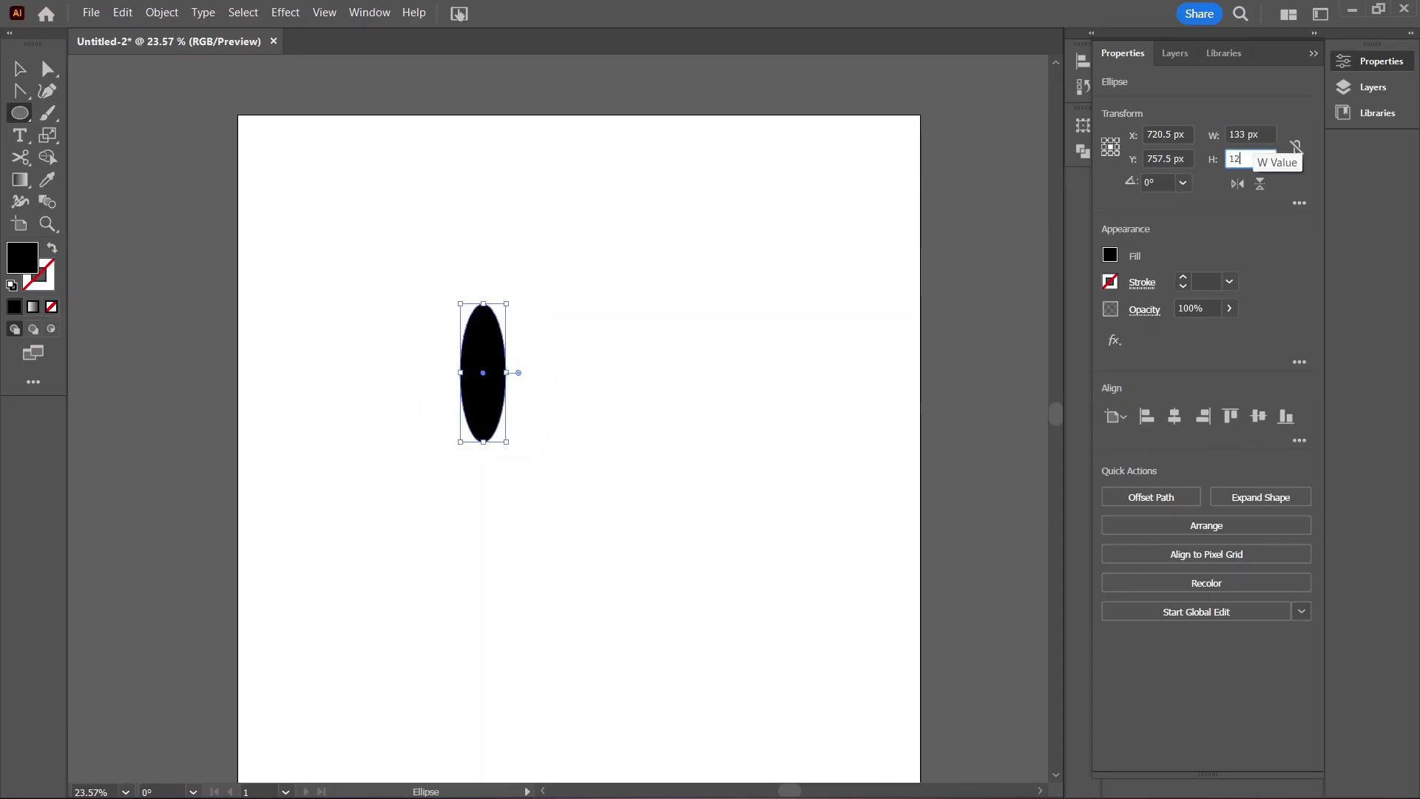
pyautogui.write('5')
pyautogui.press('Return')
# Step: Move the ellipse about 24 px right and 21 px up
pyautogui.press('z')
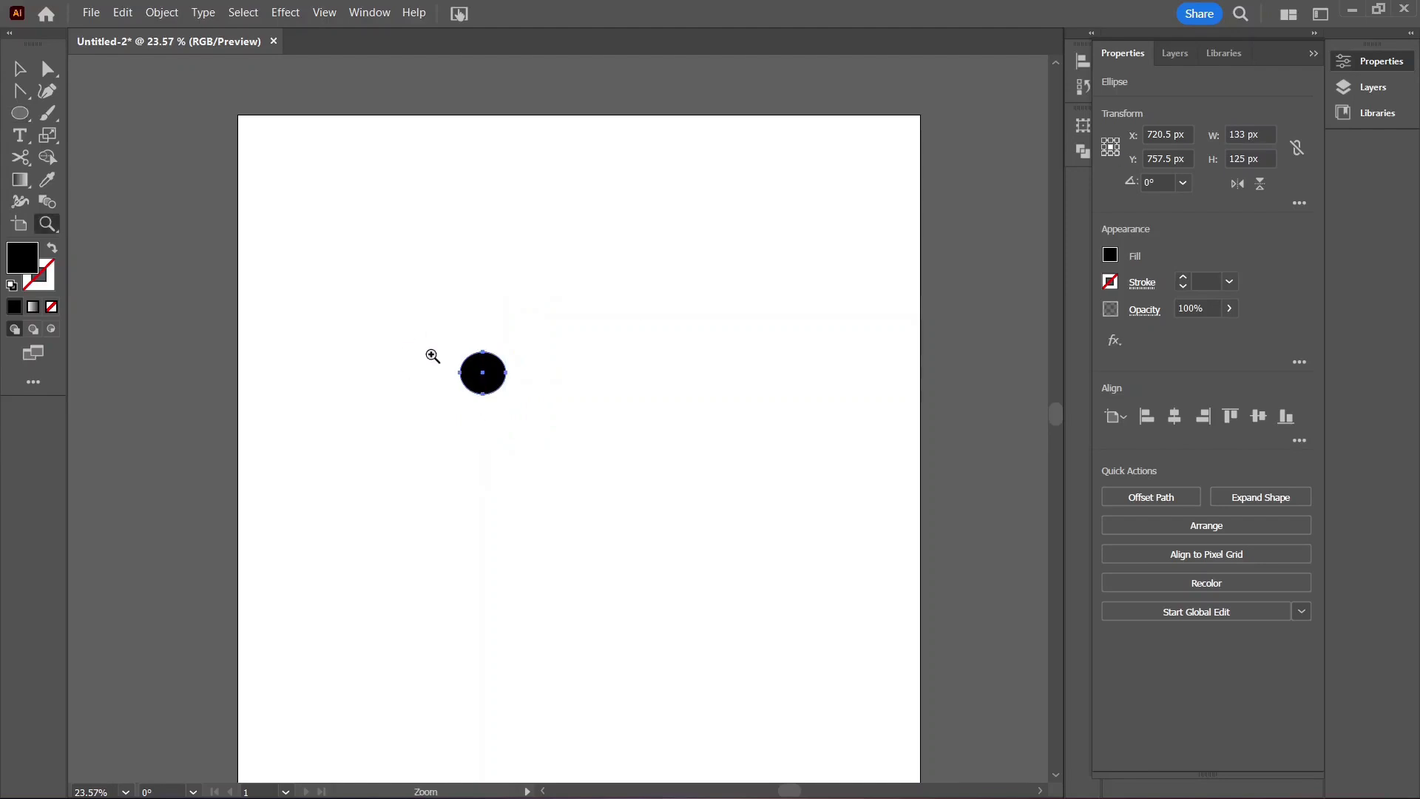
pyautogui.moveTo(432, 356); pyautogui.dragTo(740, 510)
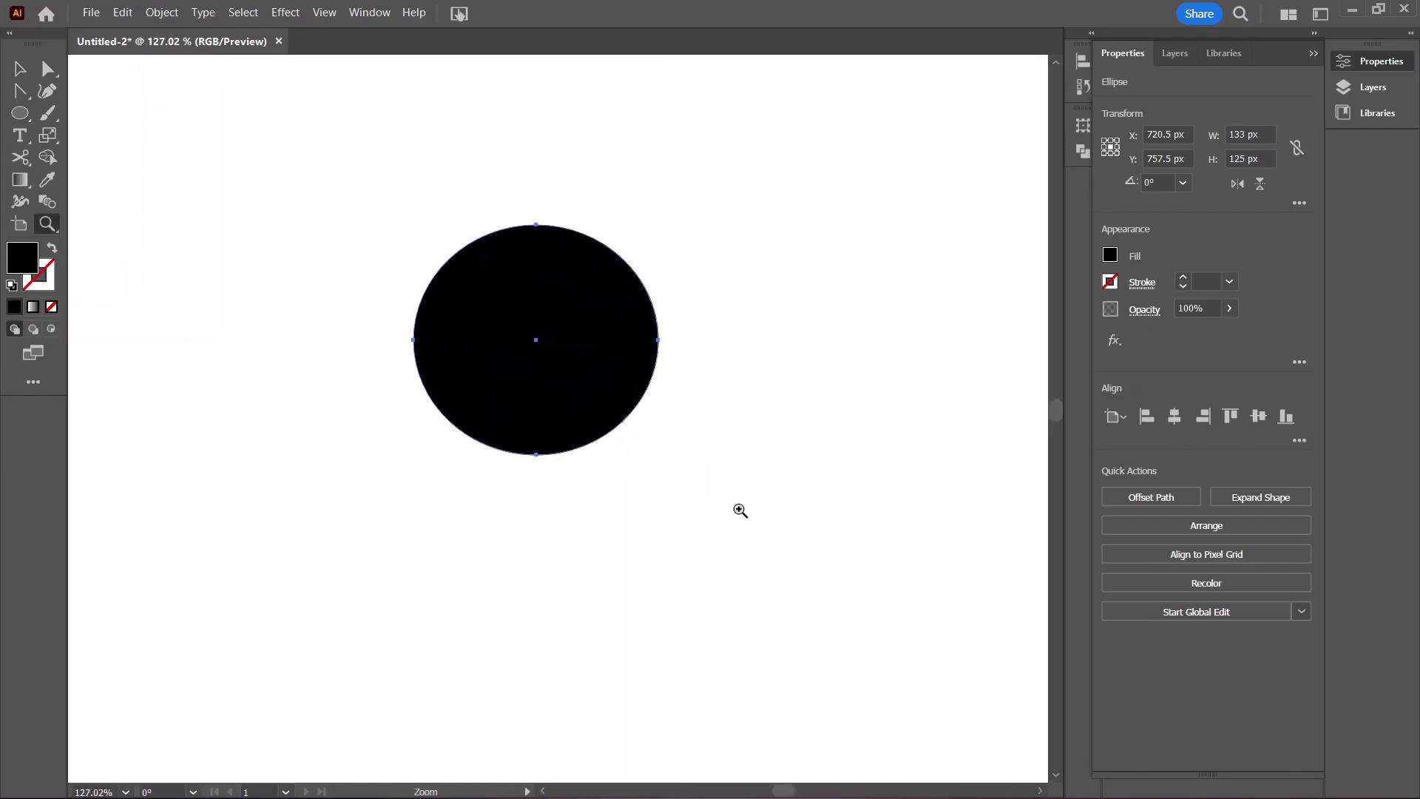
pyautogui.press('v')
pyautogui.moveTo(567, 413); pyautogui.dragTo(606, 376)
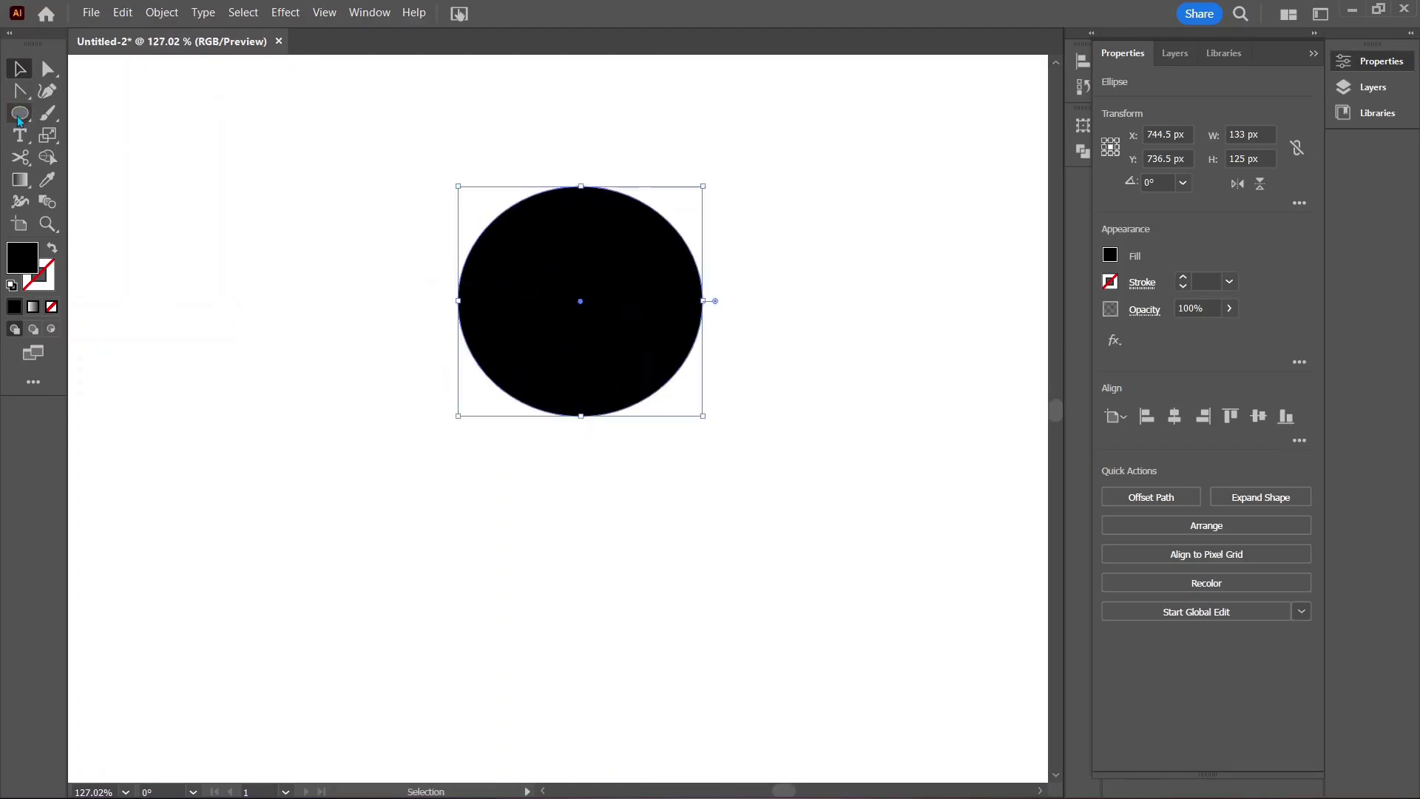
# Step: Draw a black rectangle over the ellipse's lower part and size it to 90 × 73 px
pyautogui.moveTo(20, 121); pyautogui.dragTo(104, 114)
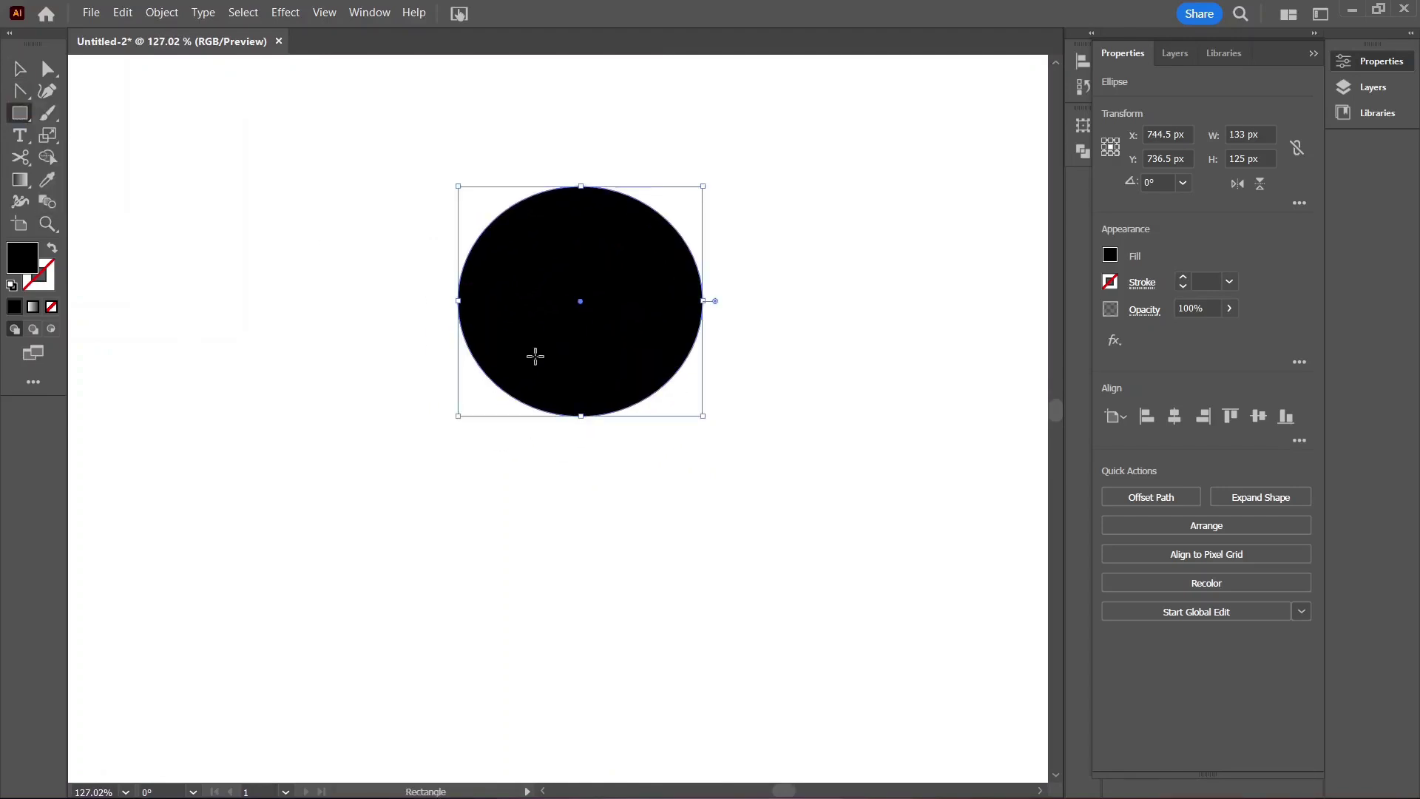
pyautogui.moveTo(519, 310); pyautogui.dragTo(632, 445)
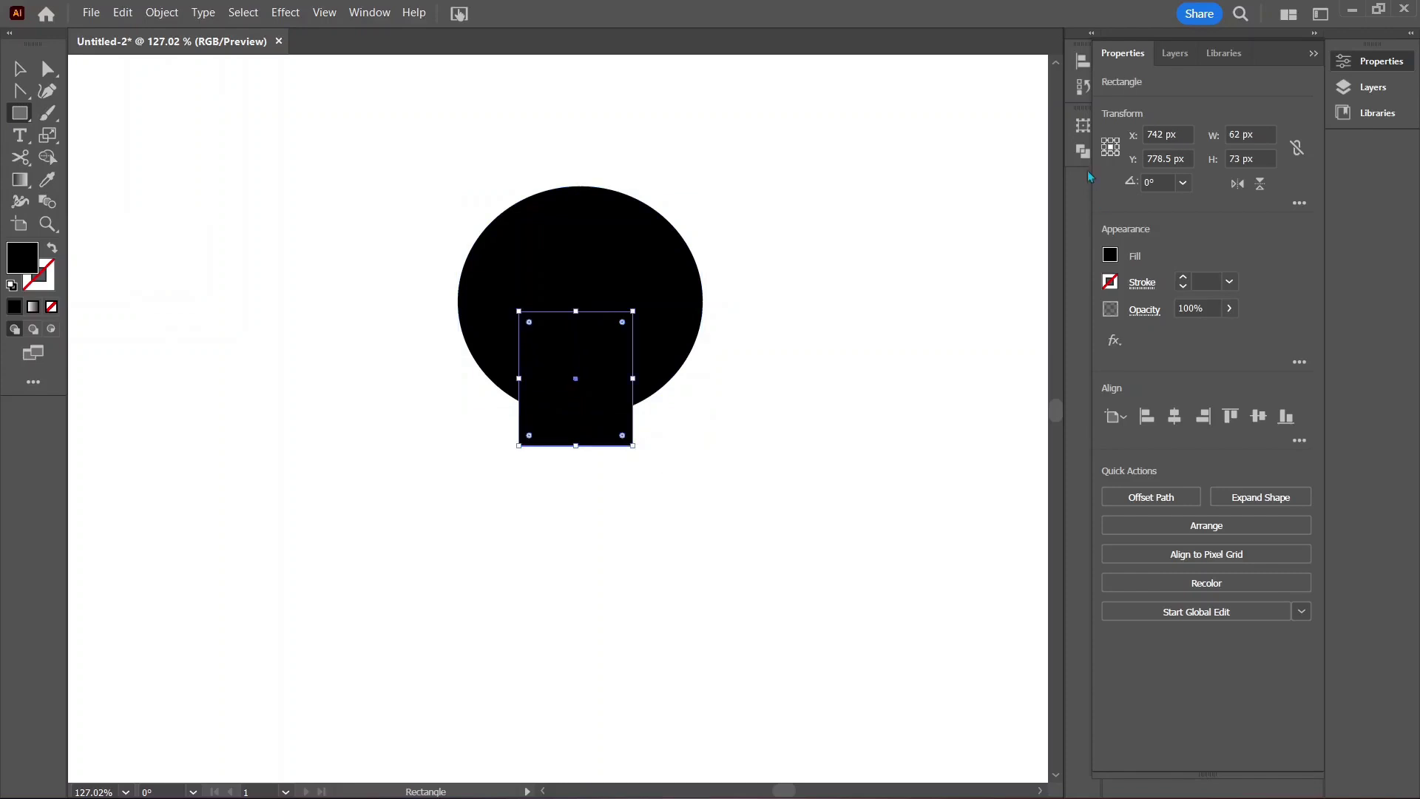
pyautogui.click(1249, 133)
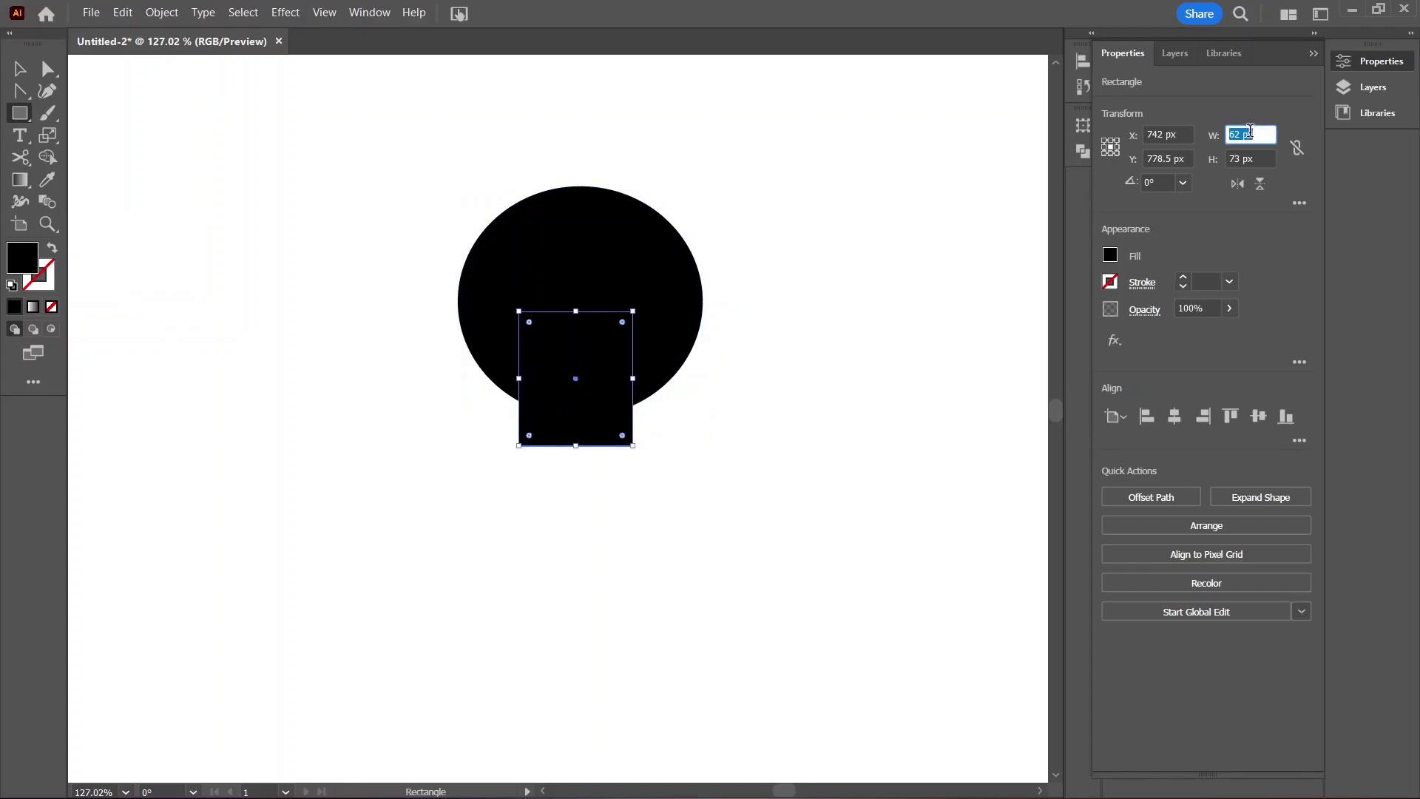
pyautogui.write('90')
pyautogui.press('Tab')
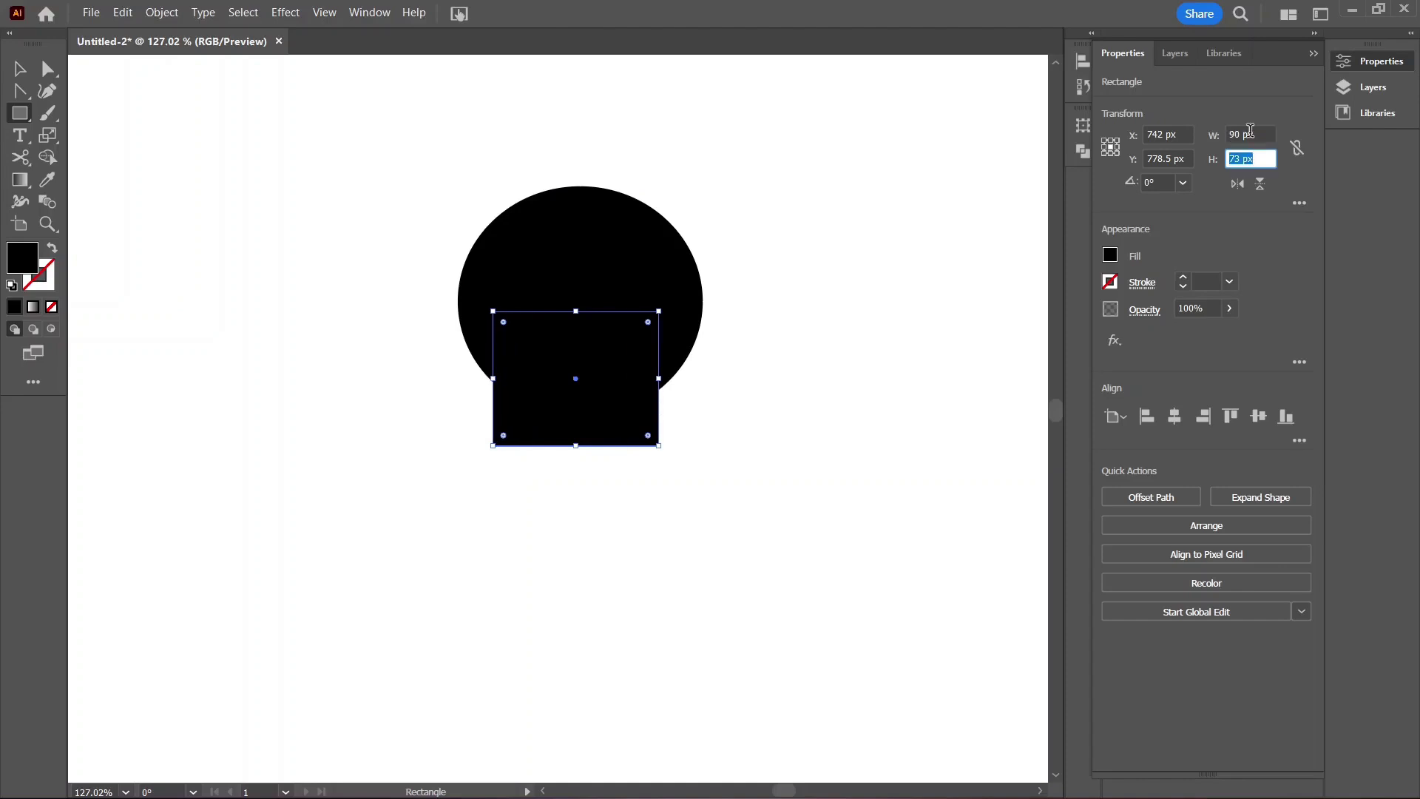
pyautogui.write('73')
pyautogui.press('Return')
# Step: Move the rectangle straight up 6 px so it overlaps more of the ellipse
pyautogui.press('v')
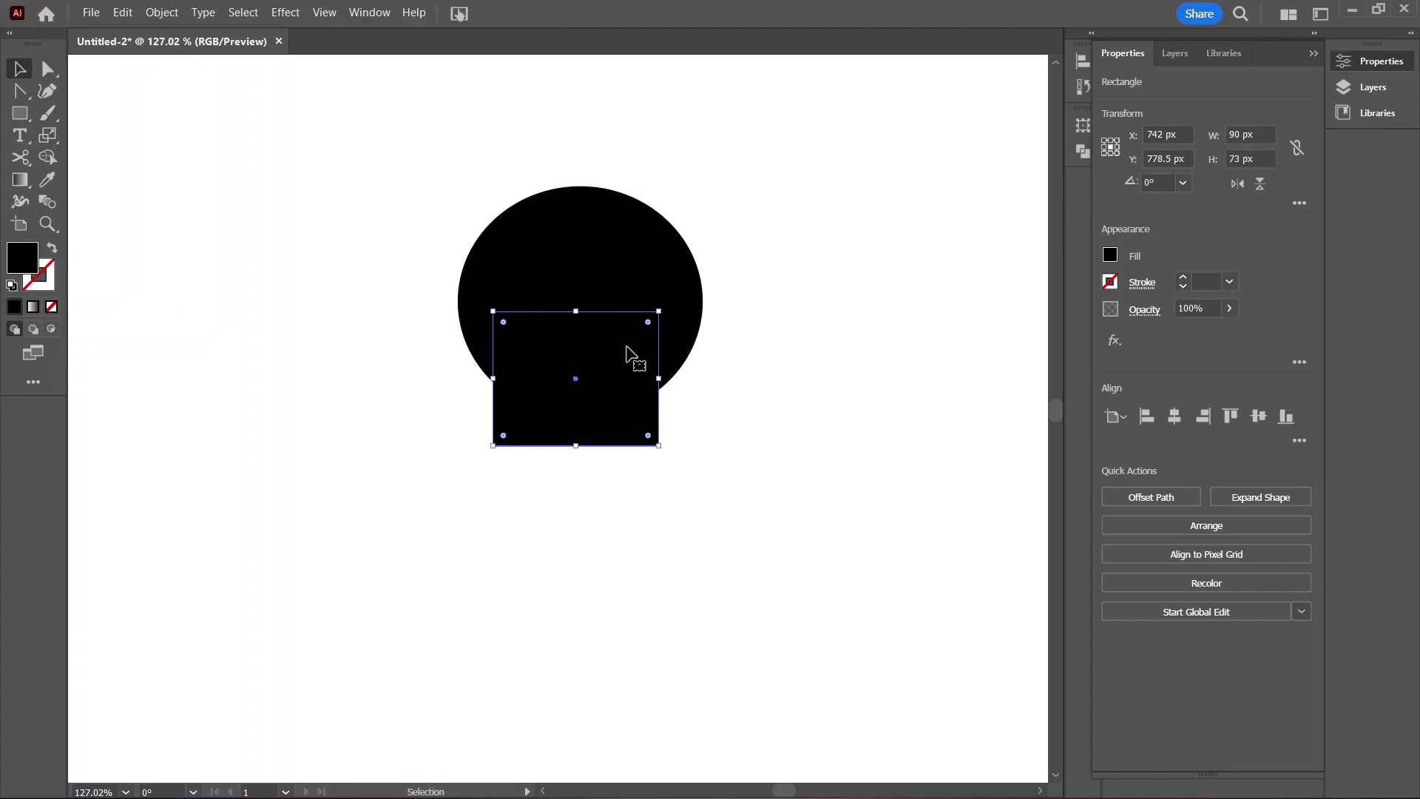
pyautogui.moveTo(611, 380); pyautogui.dragTo(612, 370)
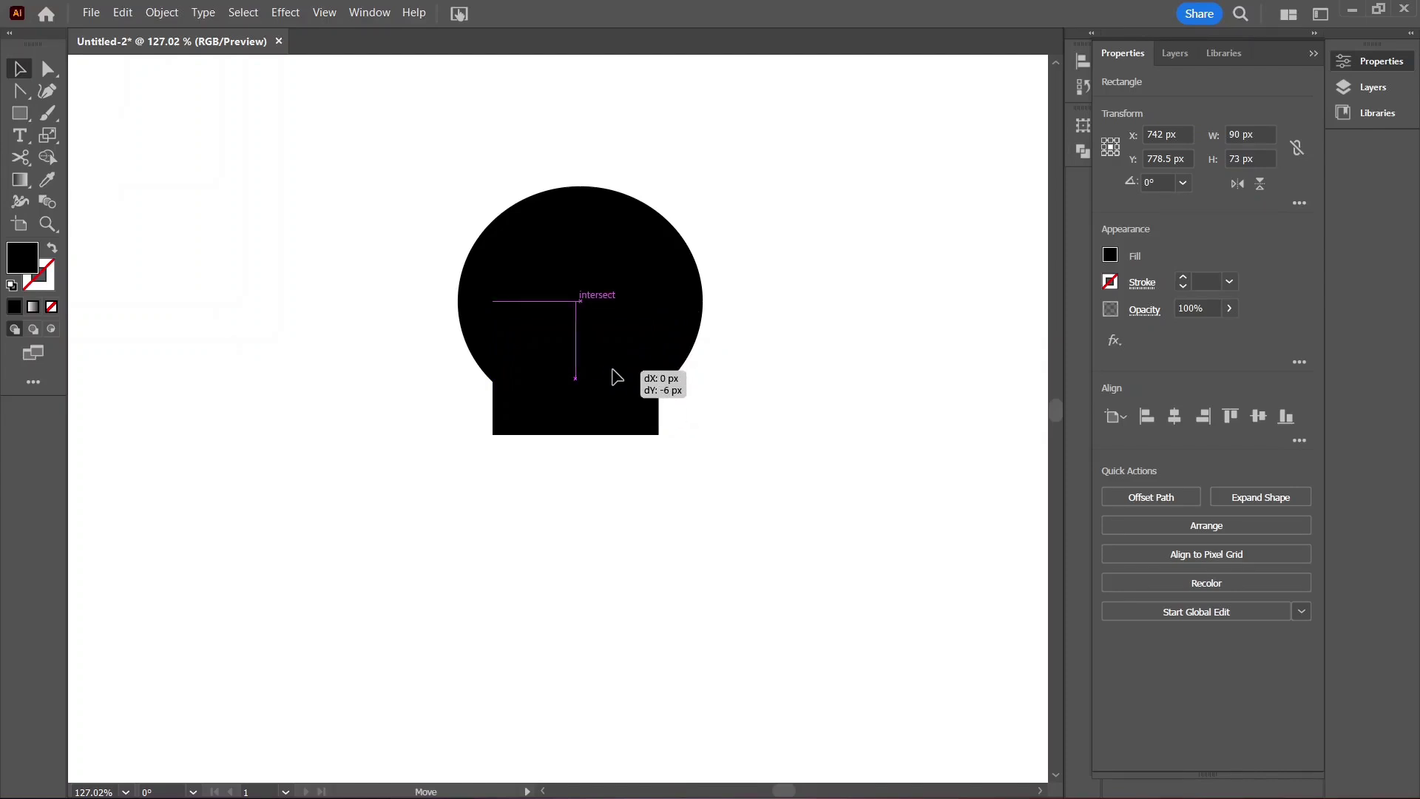
pyautogui.moveTo(618, 377); pyautogui.dragTo(616, 380)
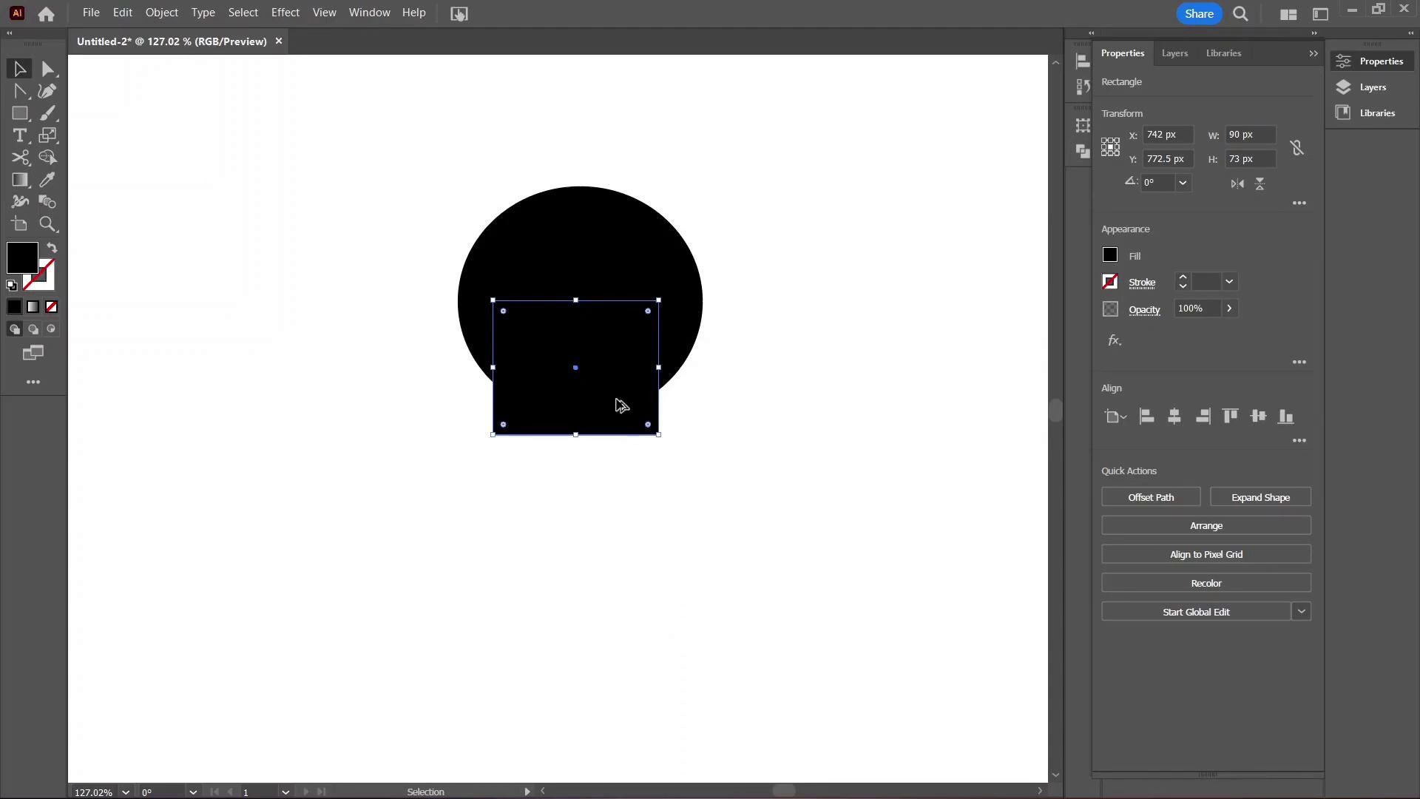
# Step: Duplicate the rectangle downward, resize the copy to 61 × 57 px and overlap it with the first rectangle's lower edge
pyautogui.moveTo(618, 402); pyautogui.dragTo(618, 495)
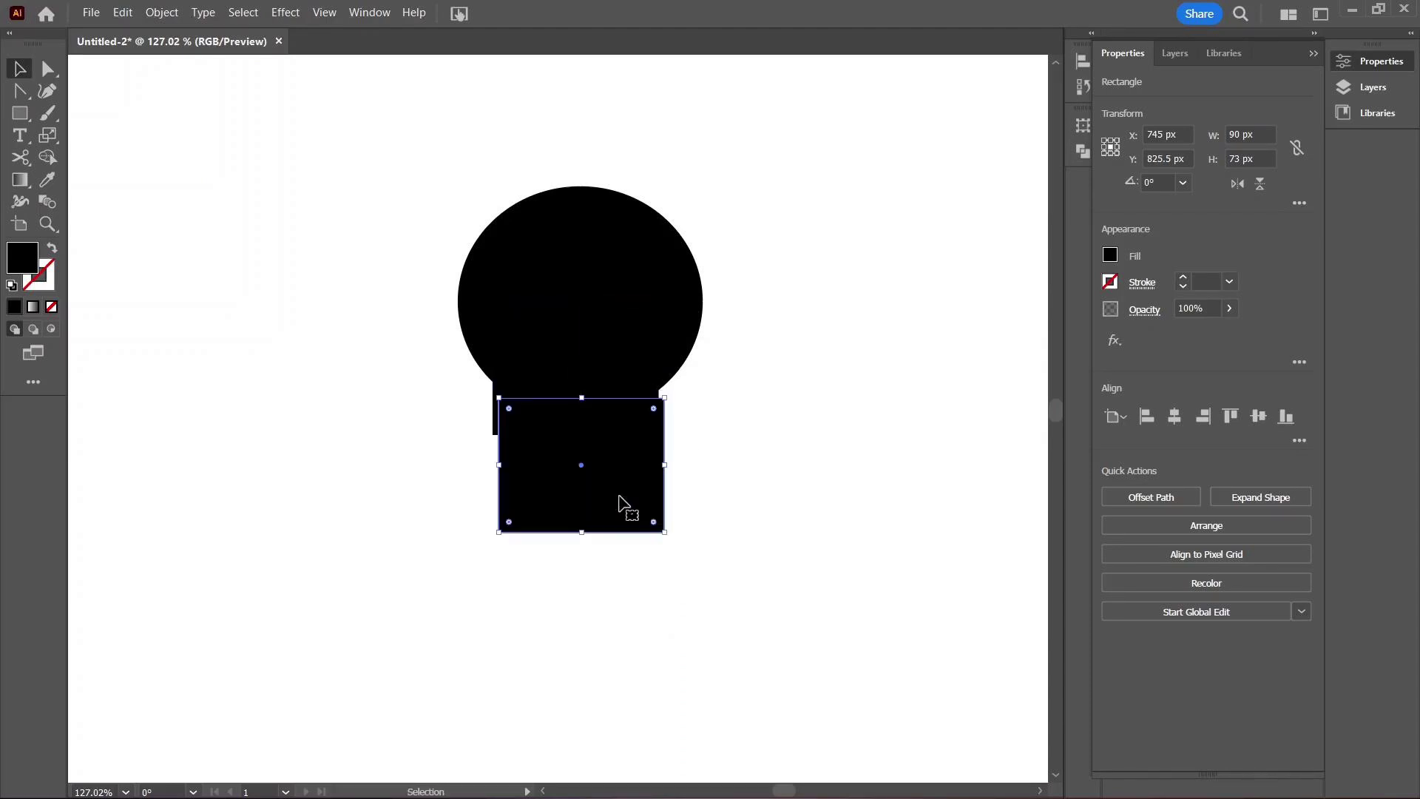
pyautogui.click(1248, 135)
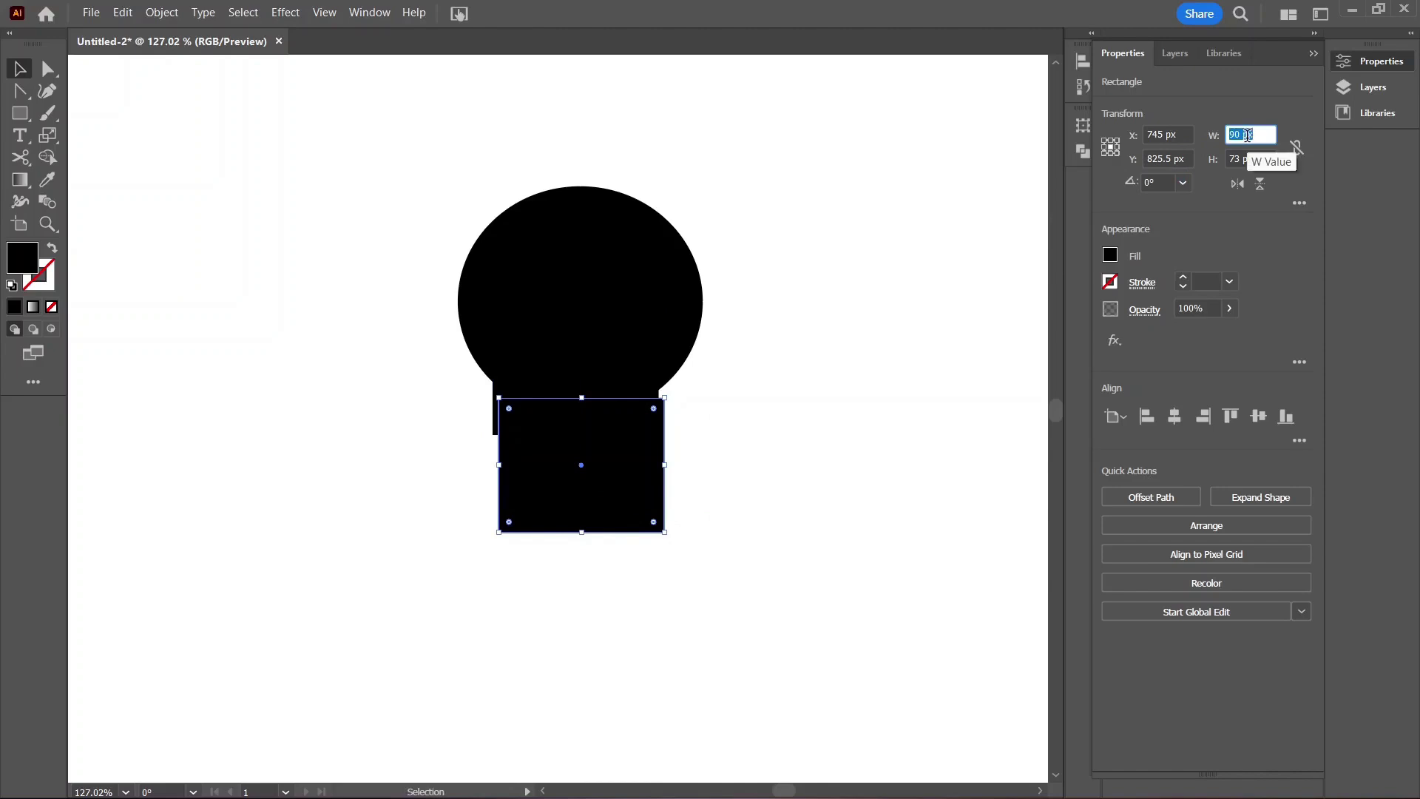
pyautogui.write('61')
pyautogui.press('Tab')
pyautogui.write('57')
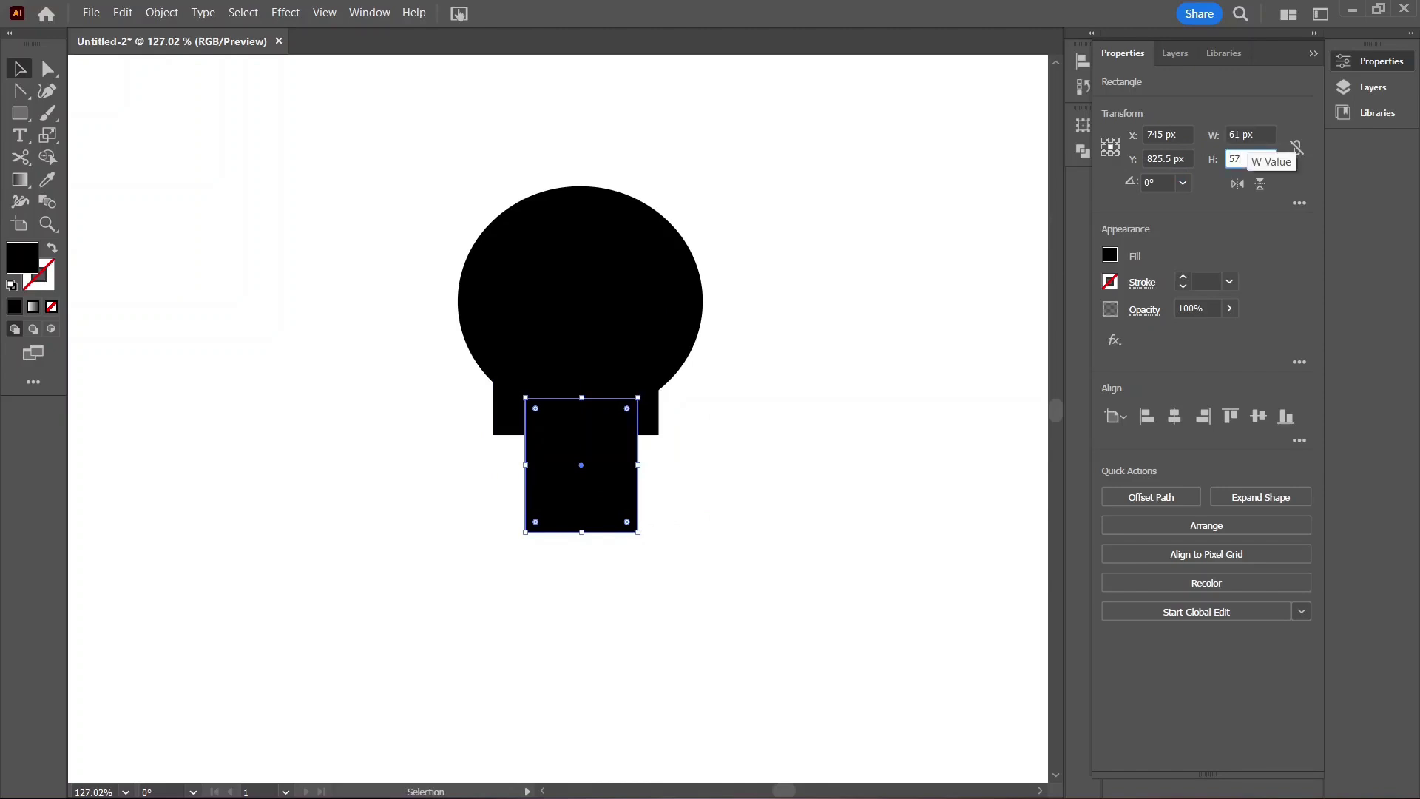
pyautogui.press('Return')
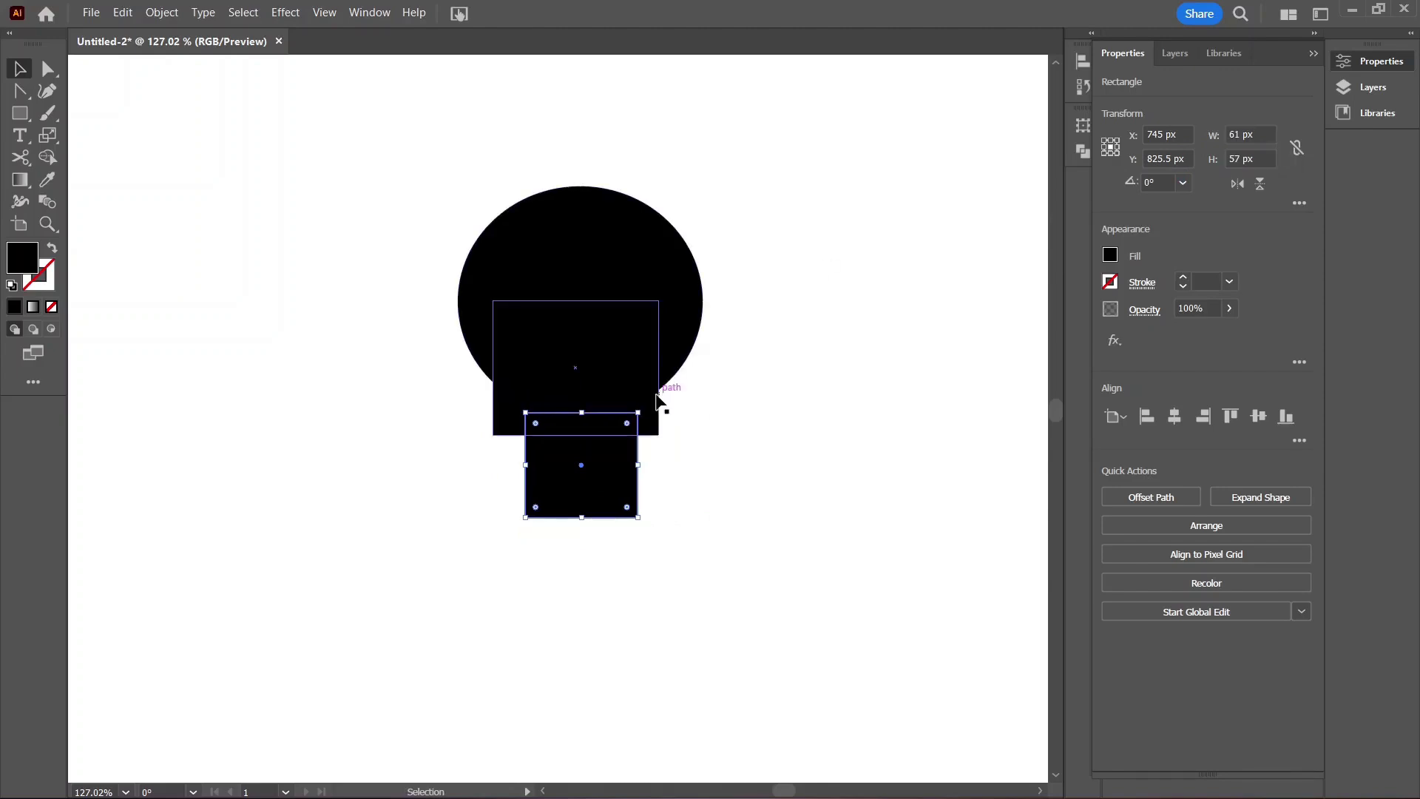
pyautogui.moveTo(611, 466); pyautogui.dragTo(605, 426)
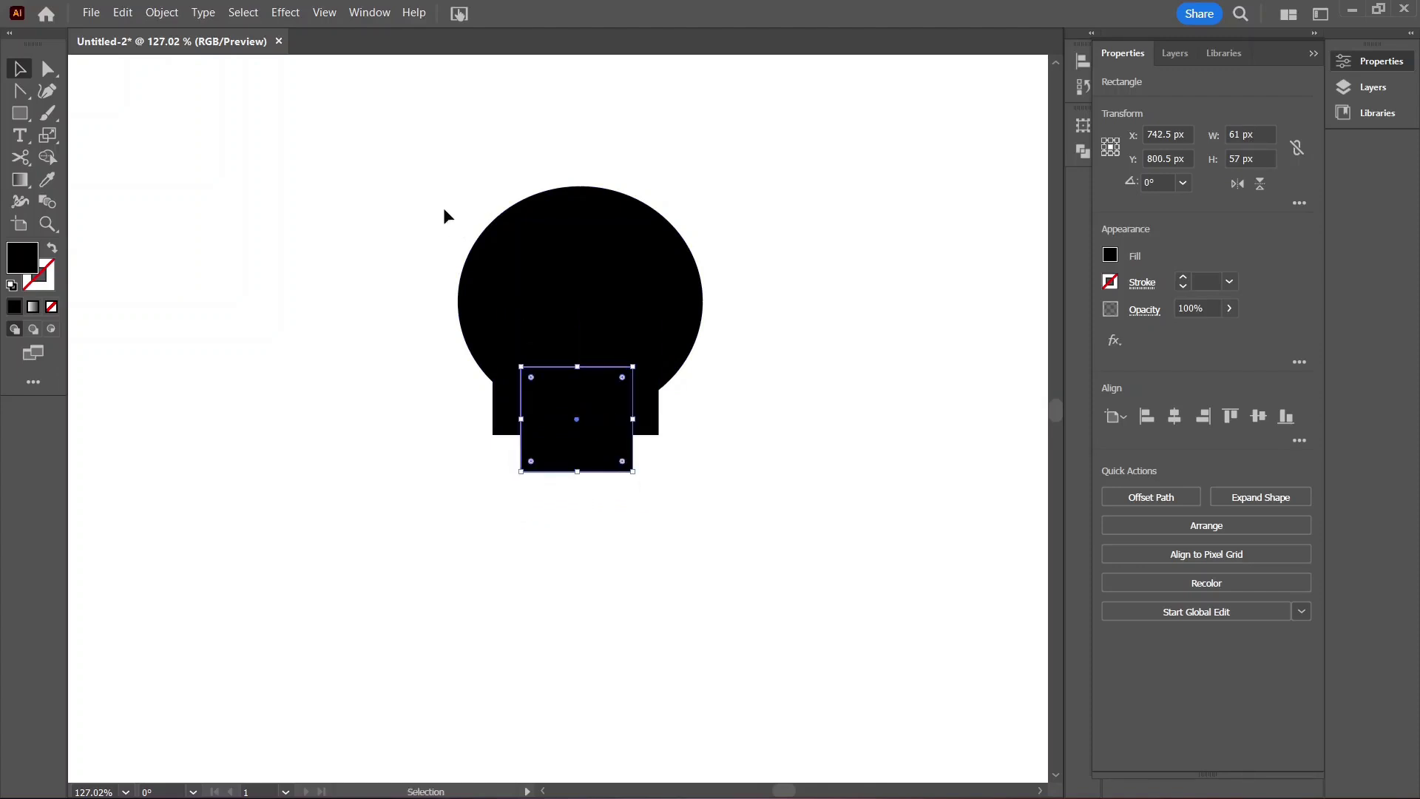
# Step: Center the ellipse and both rectangles horizontally on each other and unite them into one shape
pyautogui.moveTo(431, 181); pyautogui.dragTo(768, 500)
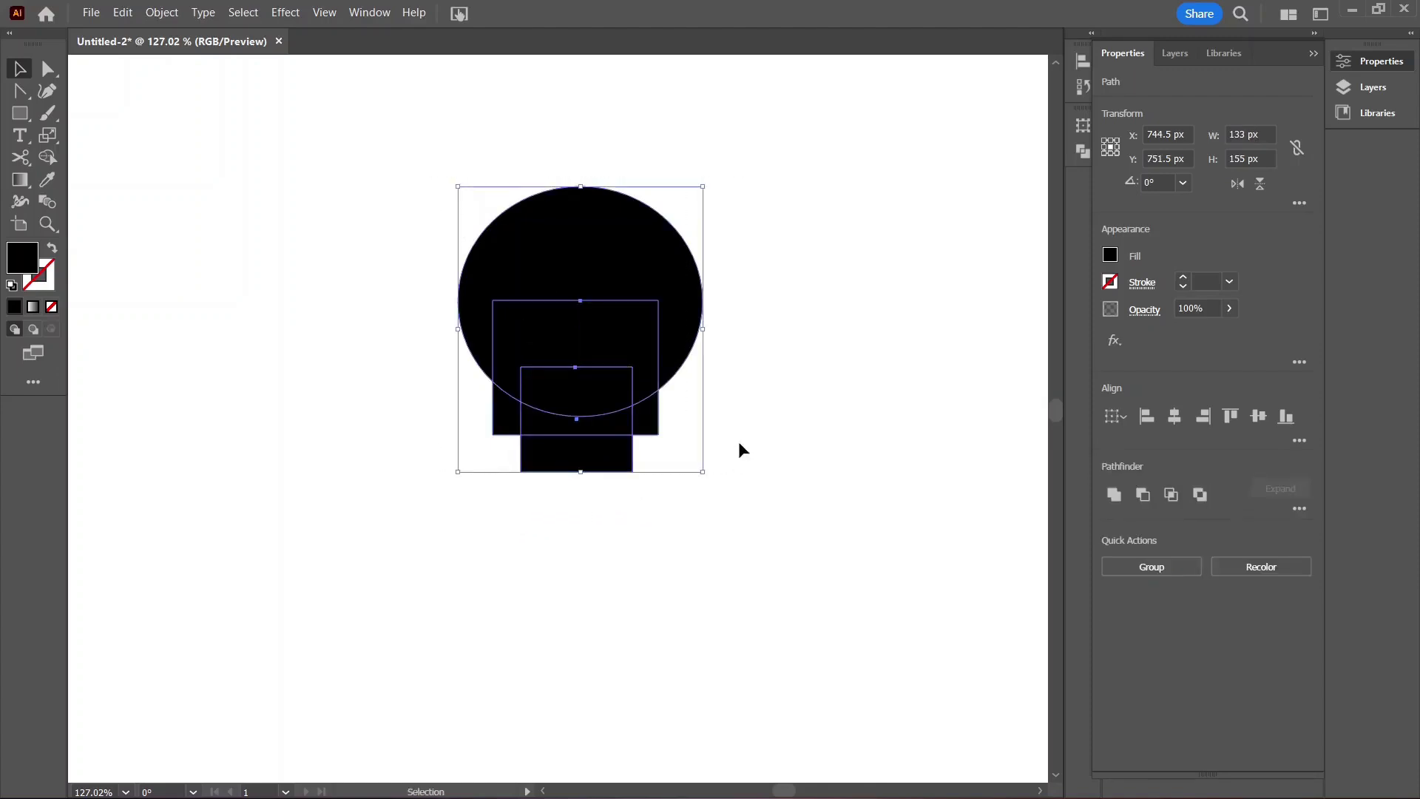
pyautogui.click(1082, 60)
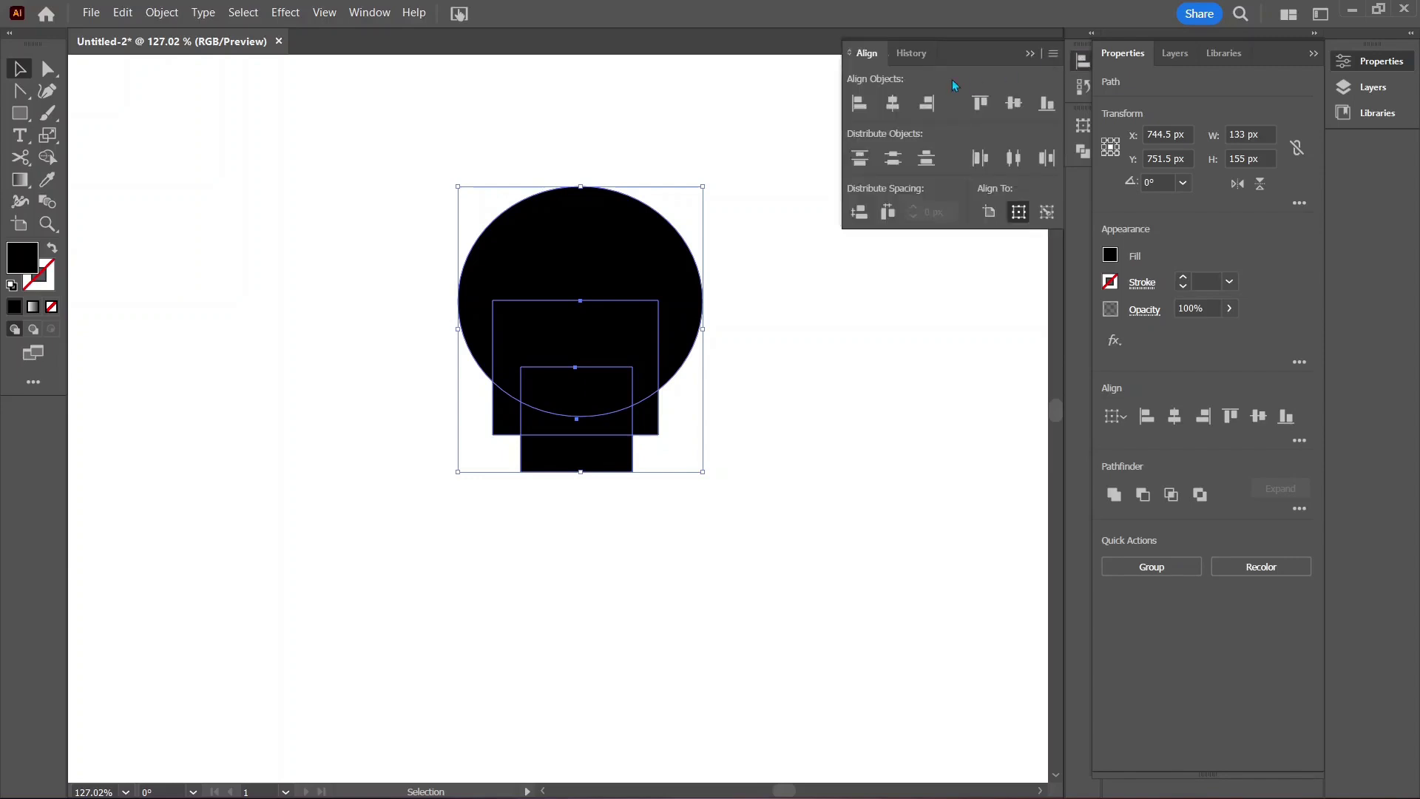
pyautogui.click(899, 101)
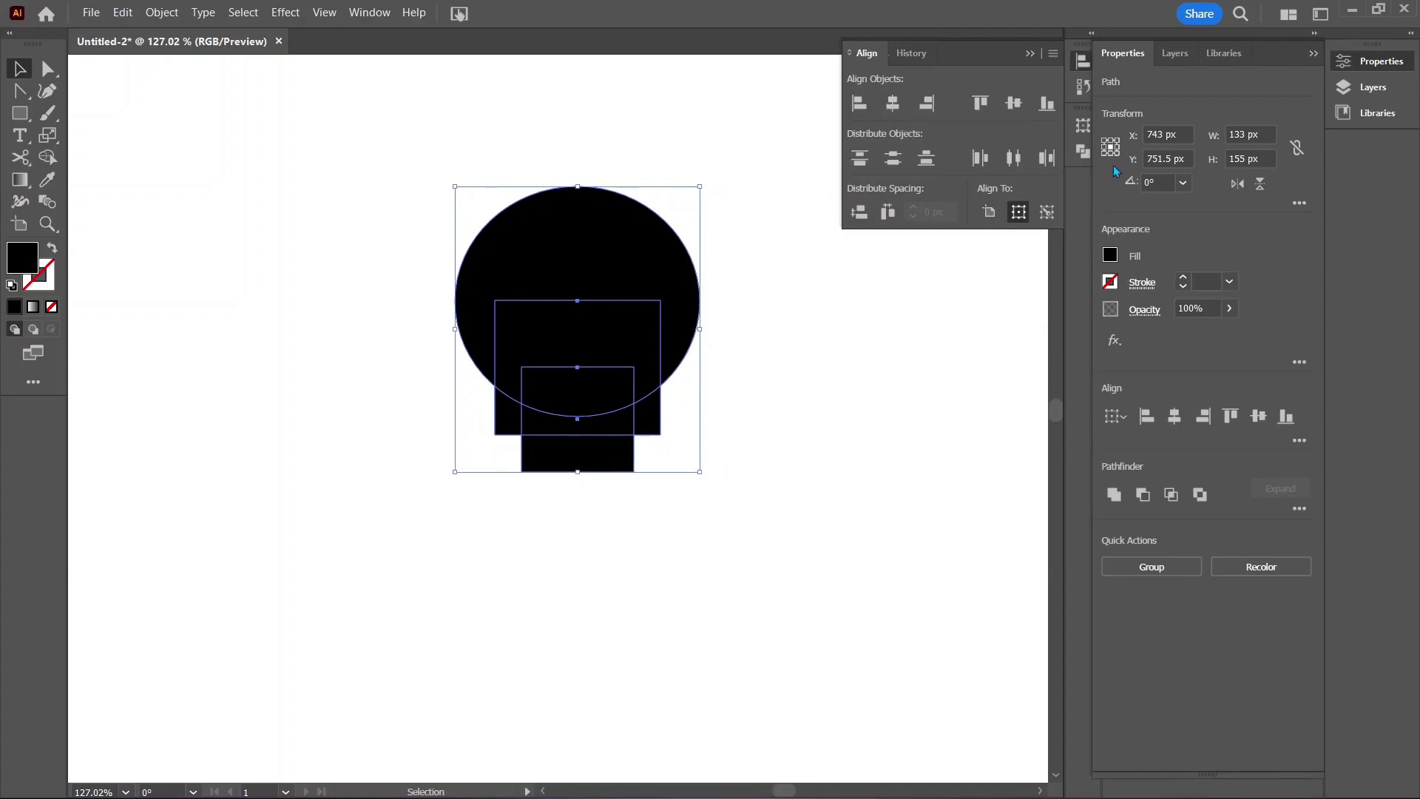
pyautogui.click(1082, 152)
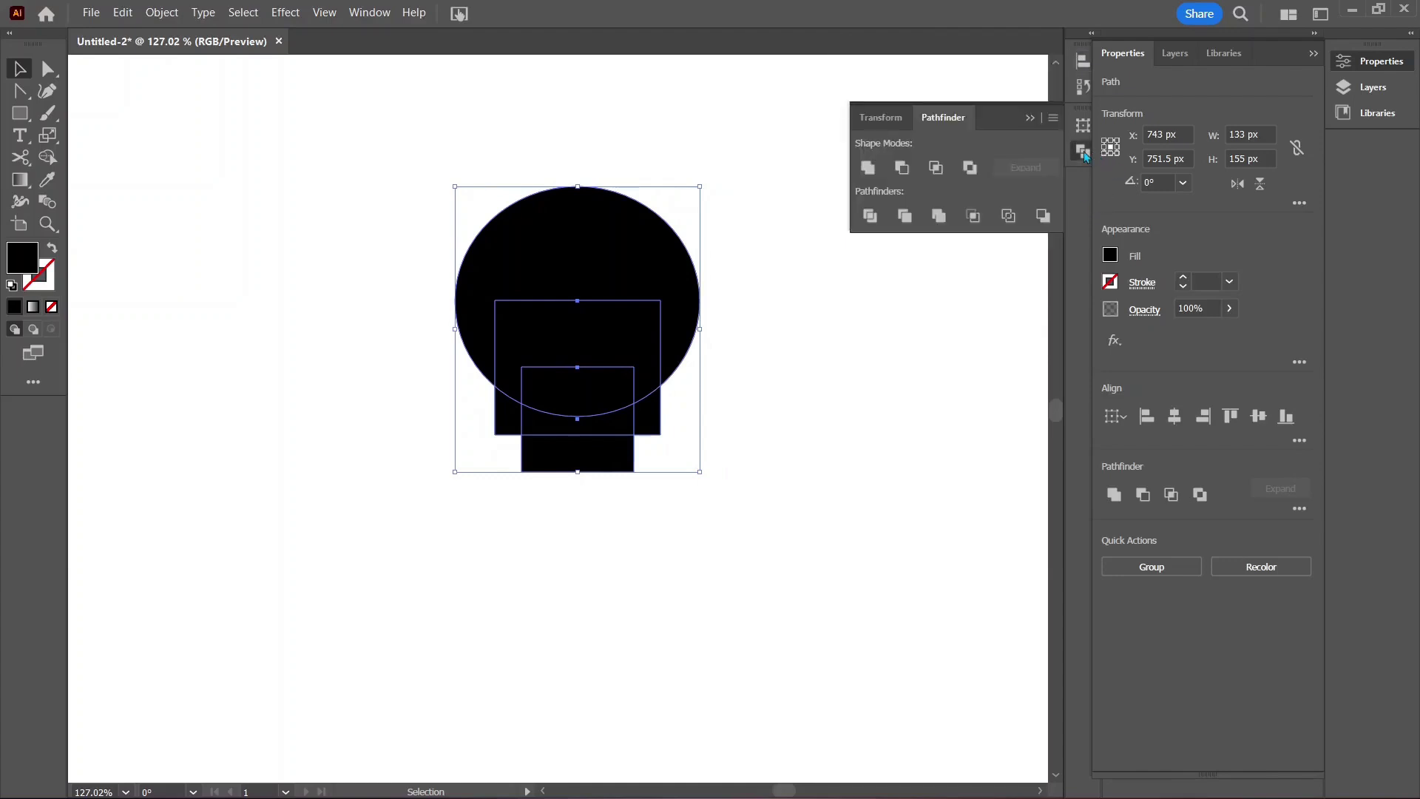
pyautogui.click(868, 169)
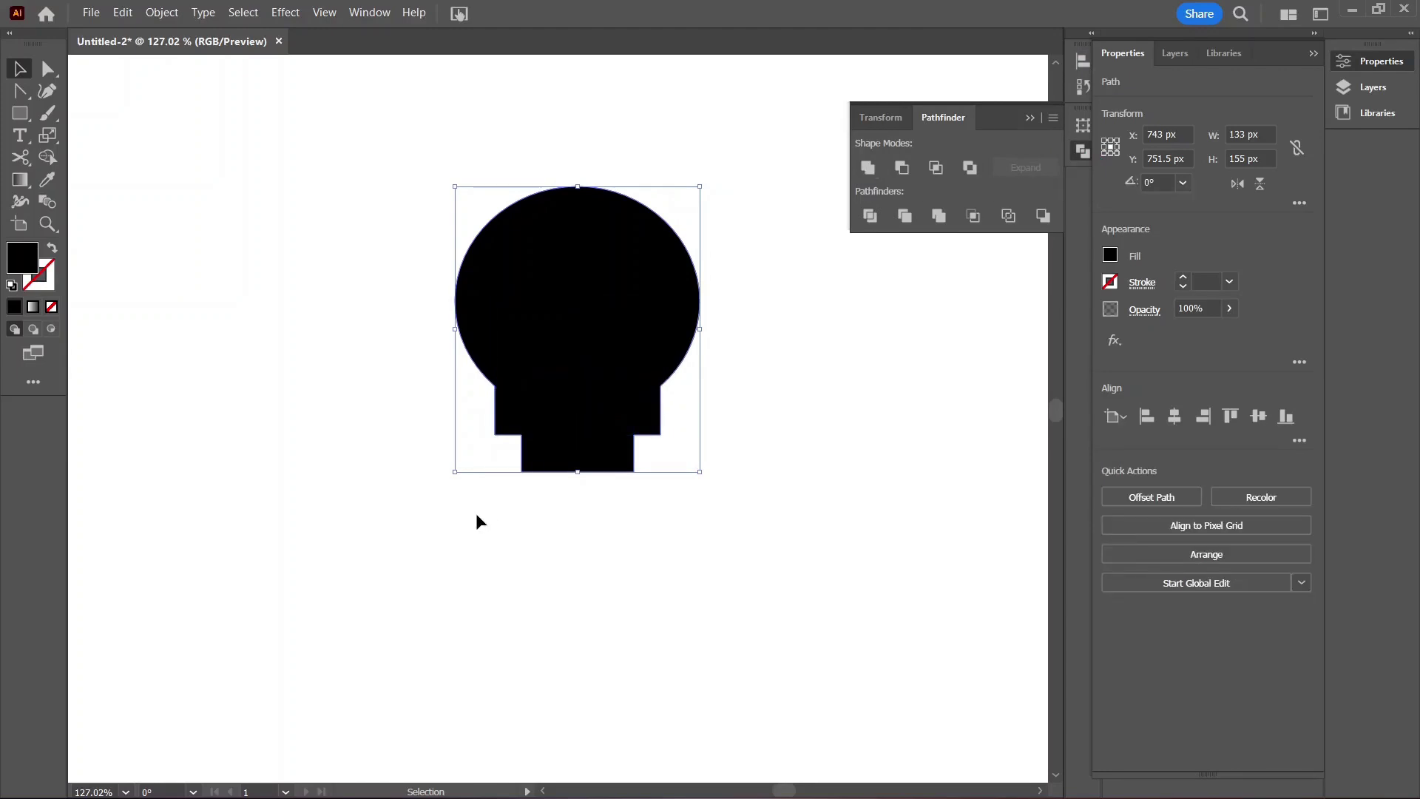
pyautogui.click(432, 544)
# Step: Draw a small rectangle of about 29 × 21 px beside the lower left of the united shape
pyautogui.press('z')
pyautogui.click(430, 408)
pyautogui.click(429, 408)
pyautogui.moveTo(526, 472); pyautogui.dragTo(444, 532)
pyautogui.click(20, 115)
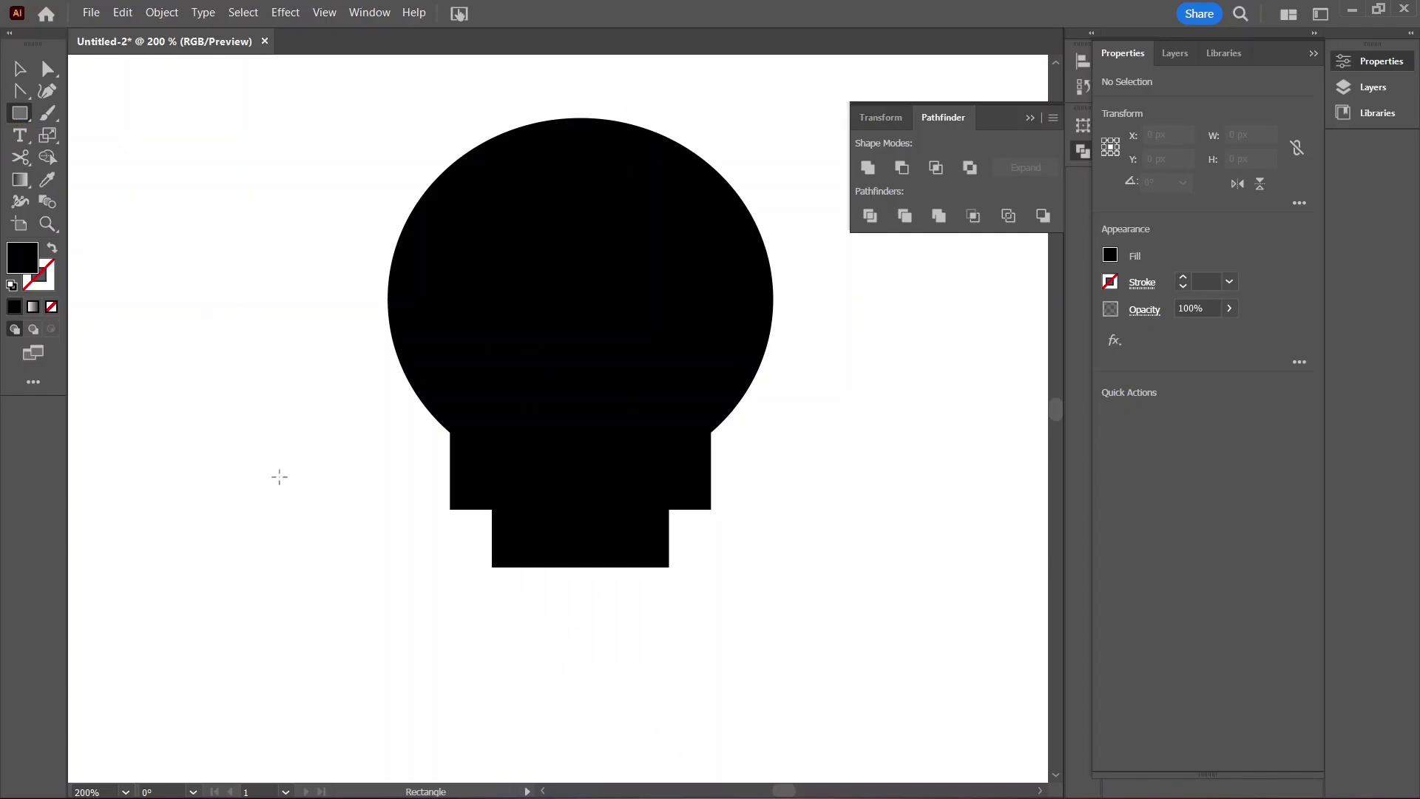
pyautogui.moveTo(280, 478); pyautogui.dragTo(362, 535)
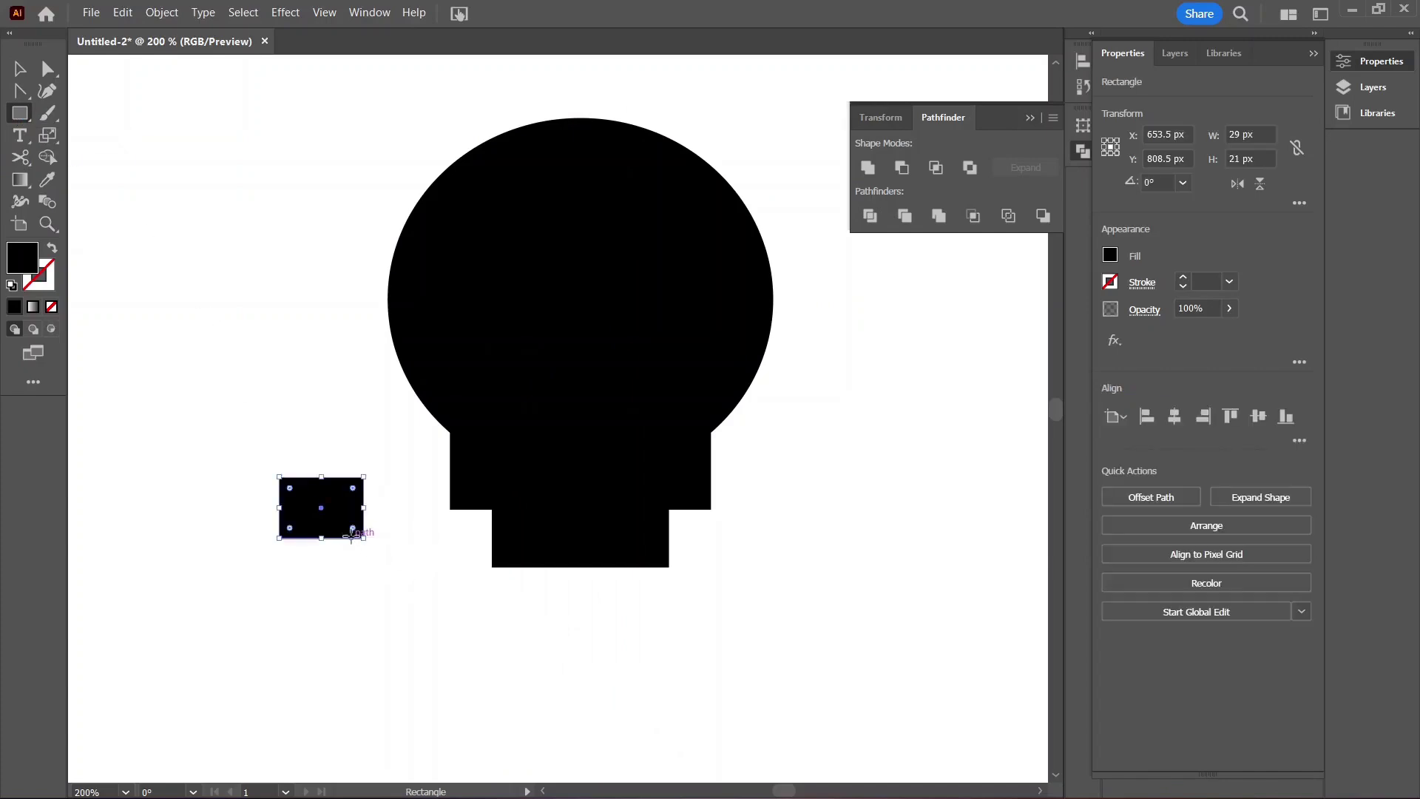
# Step: Convert the small rectangle's two left corner anchor points to smooth
pyautogui.press('a')
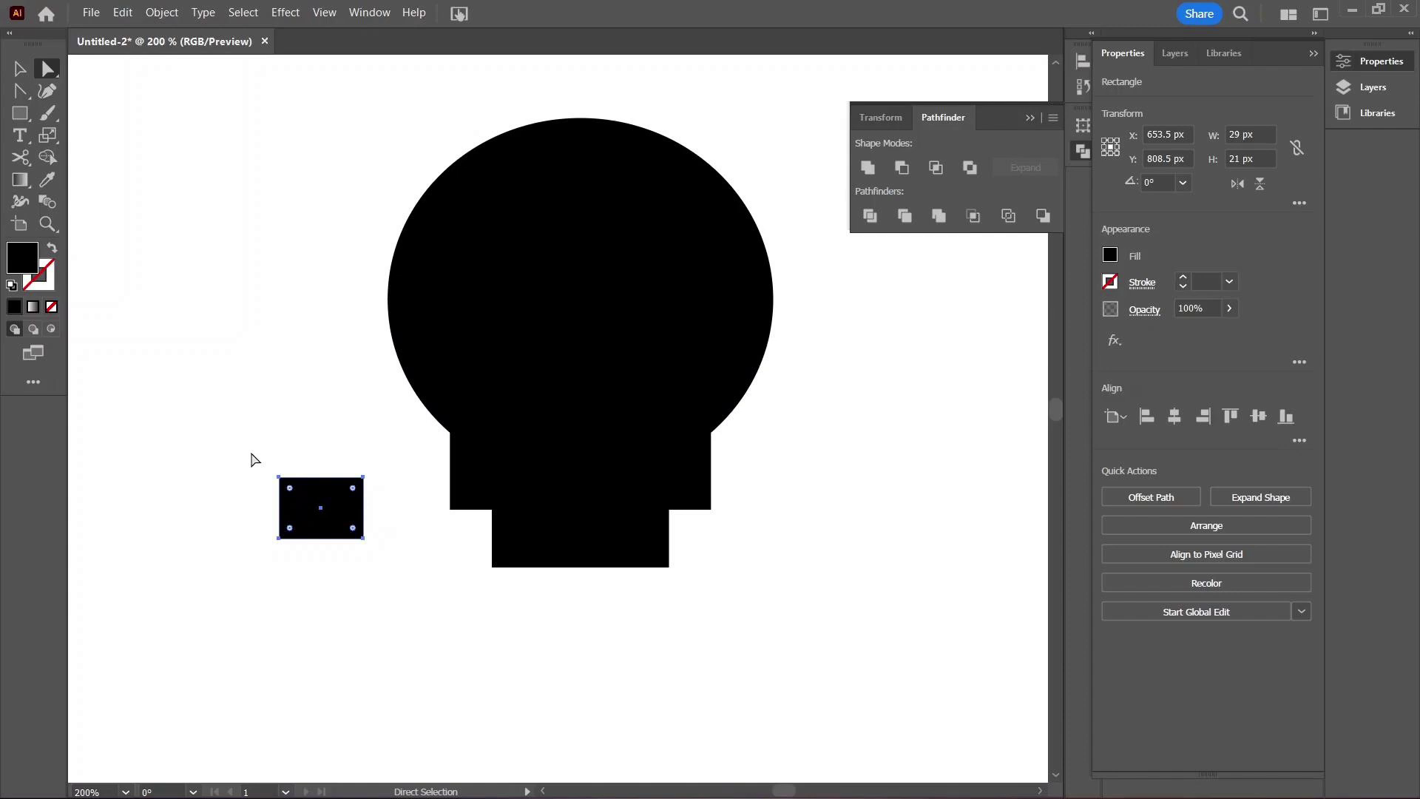
pyautogui.moveTo(250, 459); pyautogui.dragTo(303, 551)
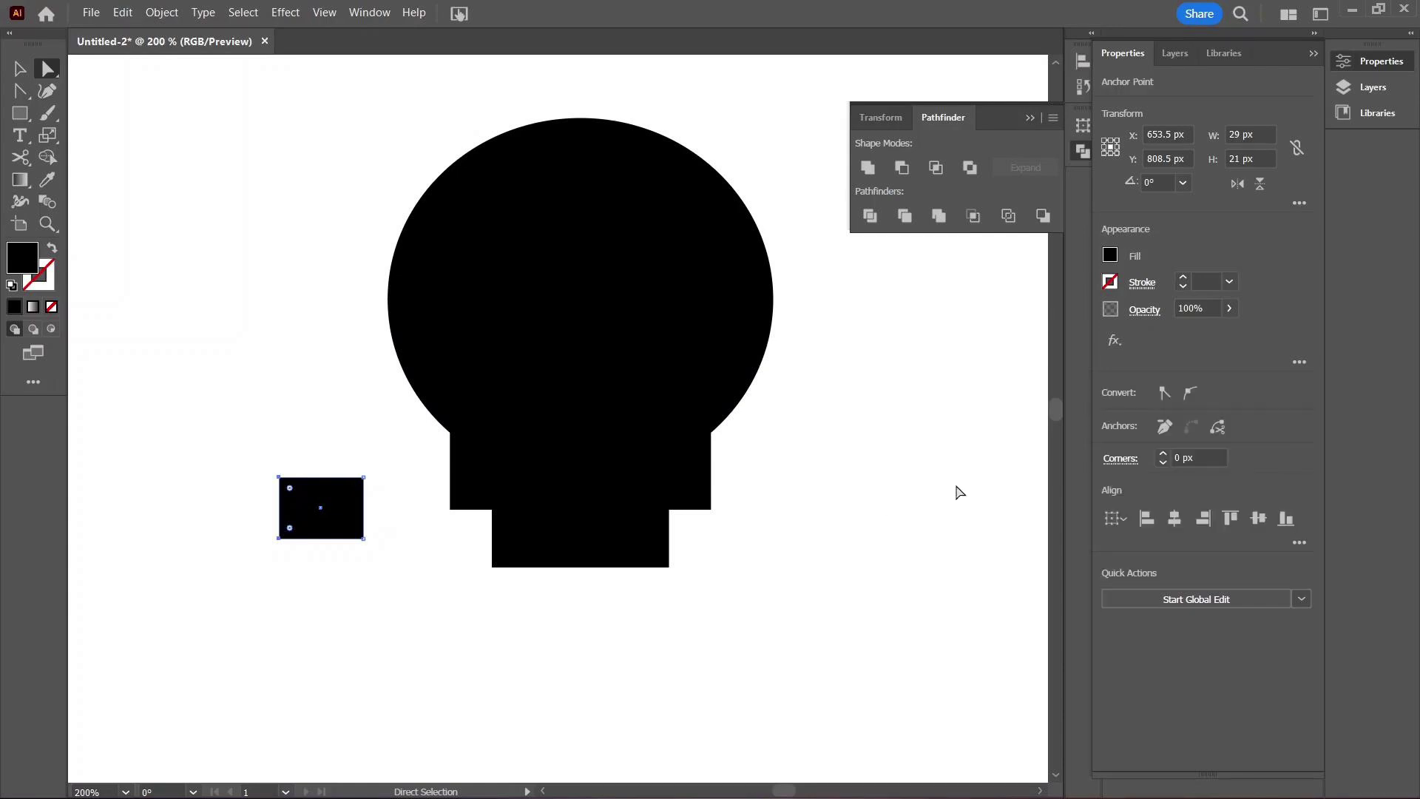
pyautogui.click(1190, 394)
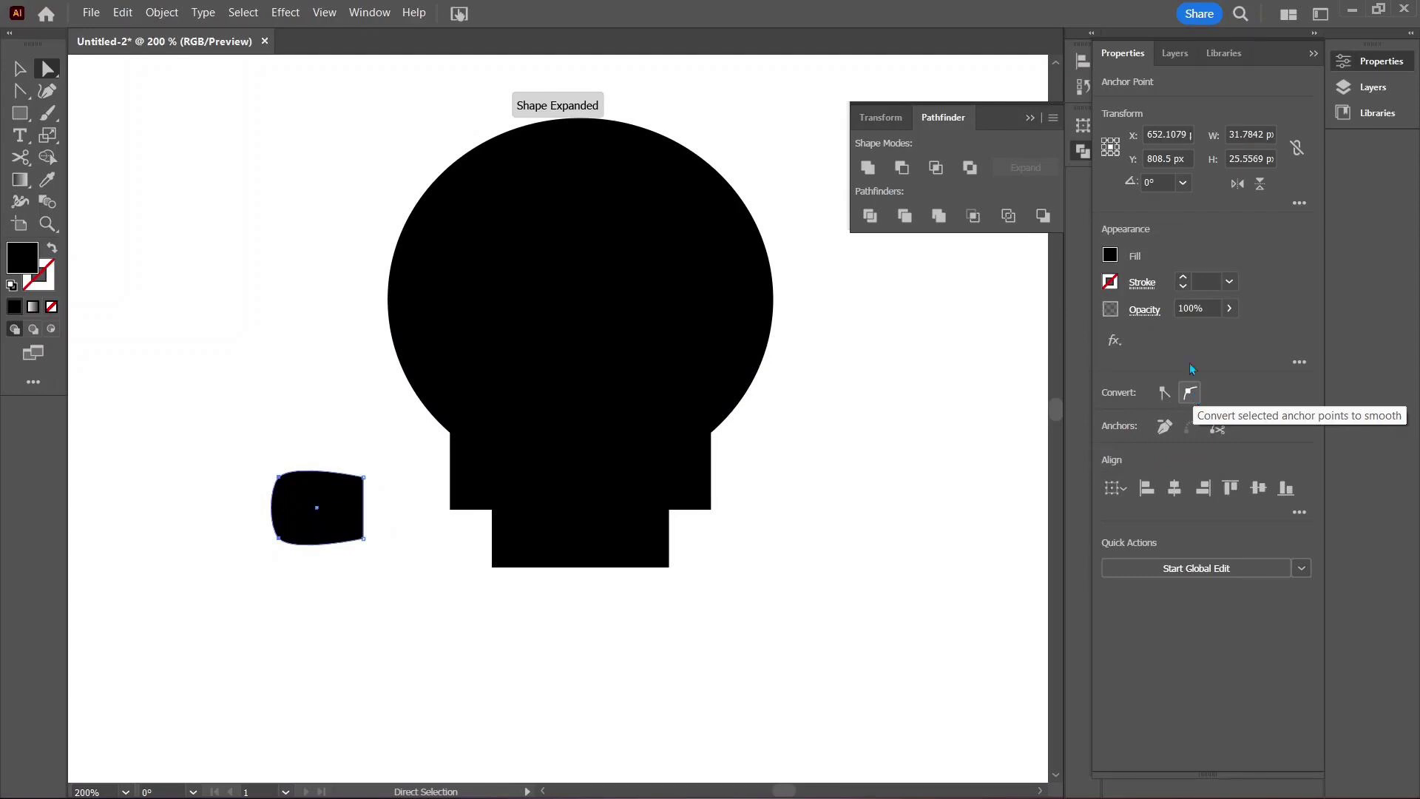
# Step: Resize the small rounded shape to 42 × 31 px
pyautogui.click(1244, 131)
pyautogui.write('42')
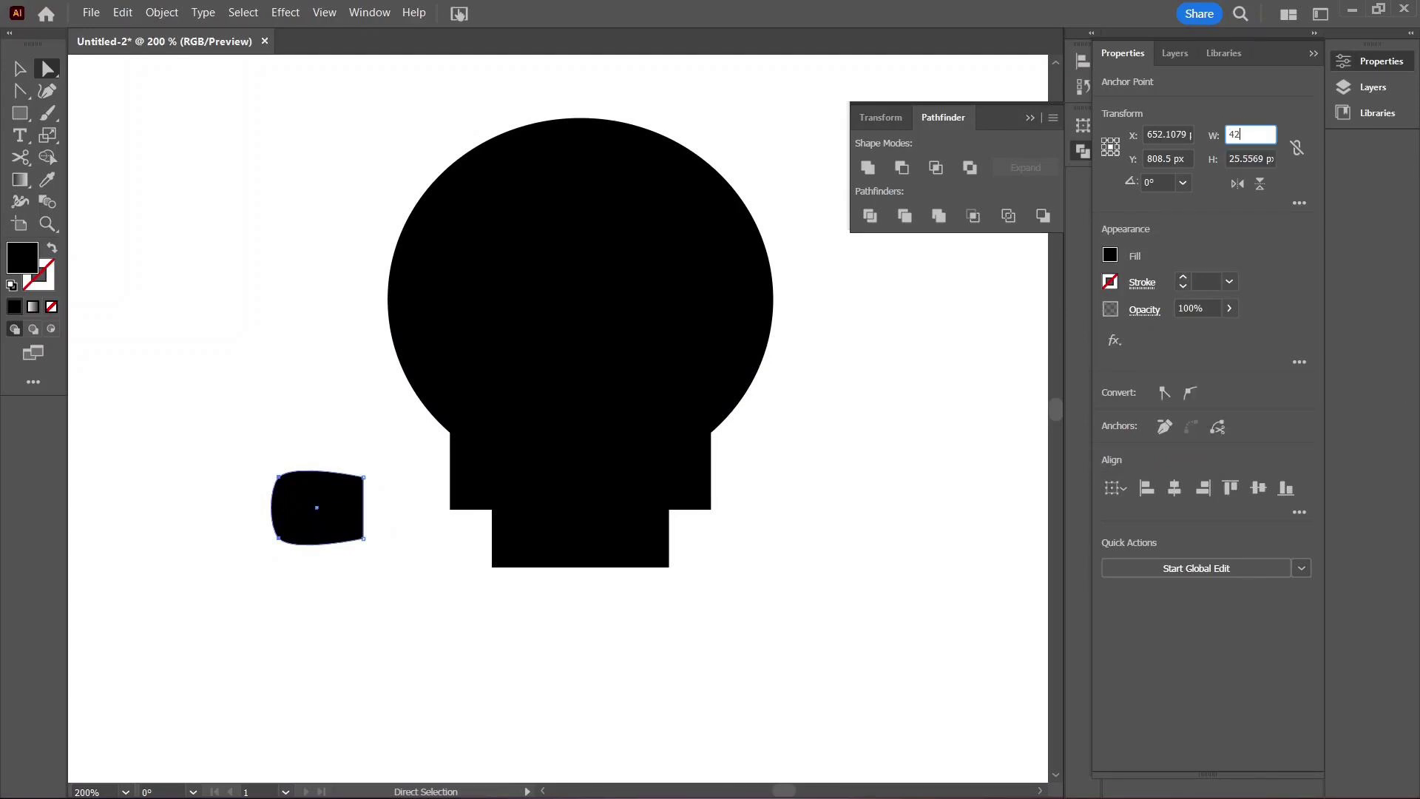
pyautogui.press('Tab')
pyautogui.write('31')
pyautogui.press('Return')
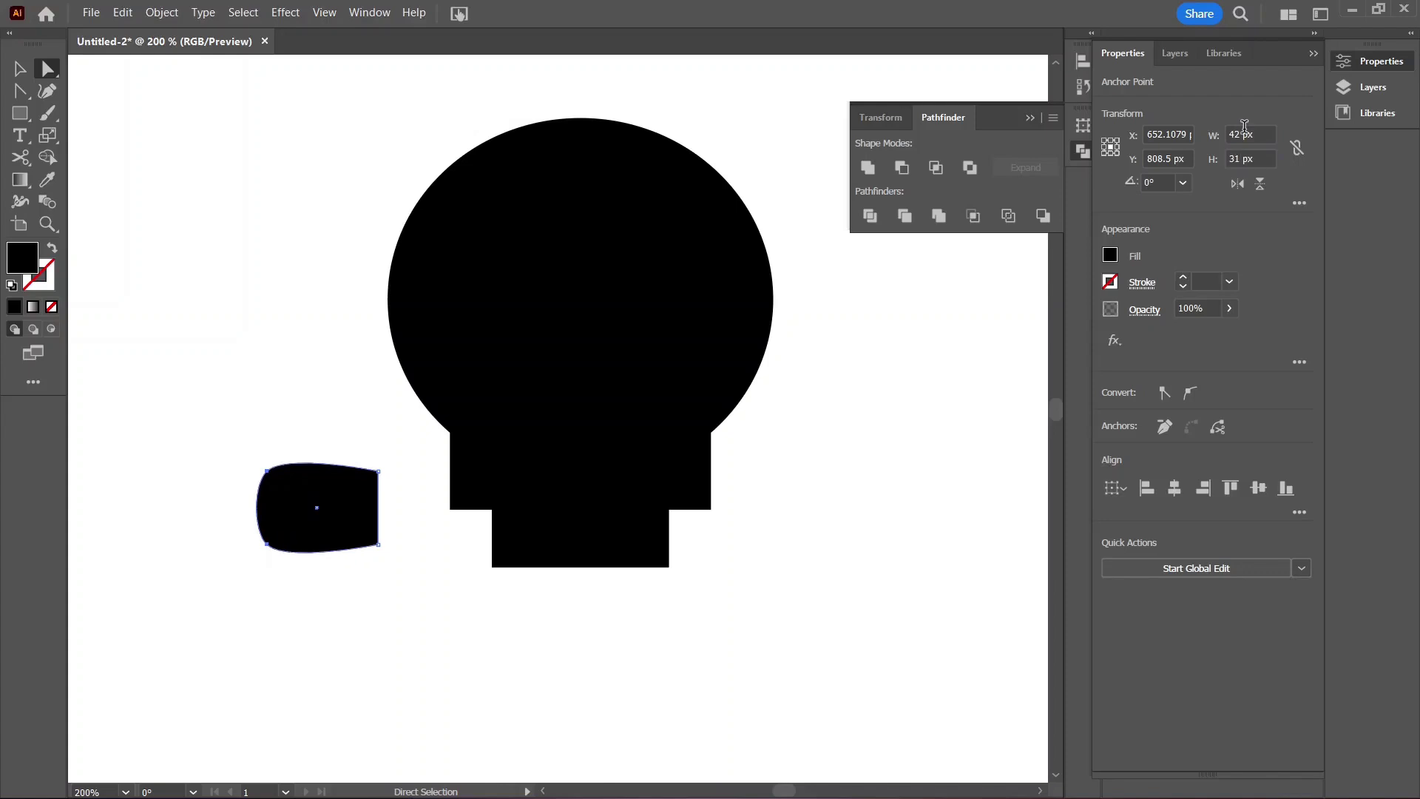
# Step: Rotate the small rounded shape 31.65°, place it on the united shape's lower left side and put a copy on the lower right side
pyautogui.press('v')
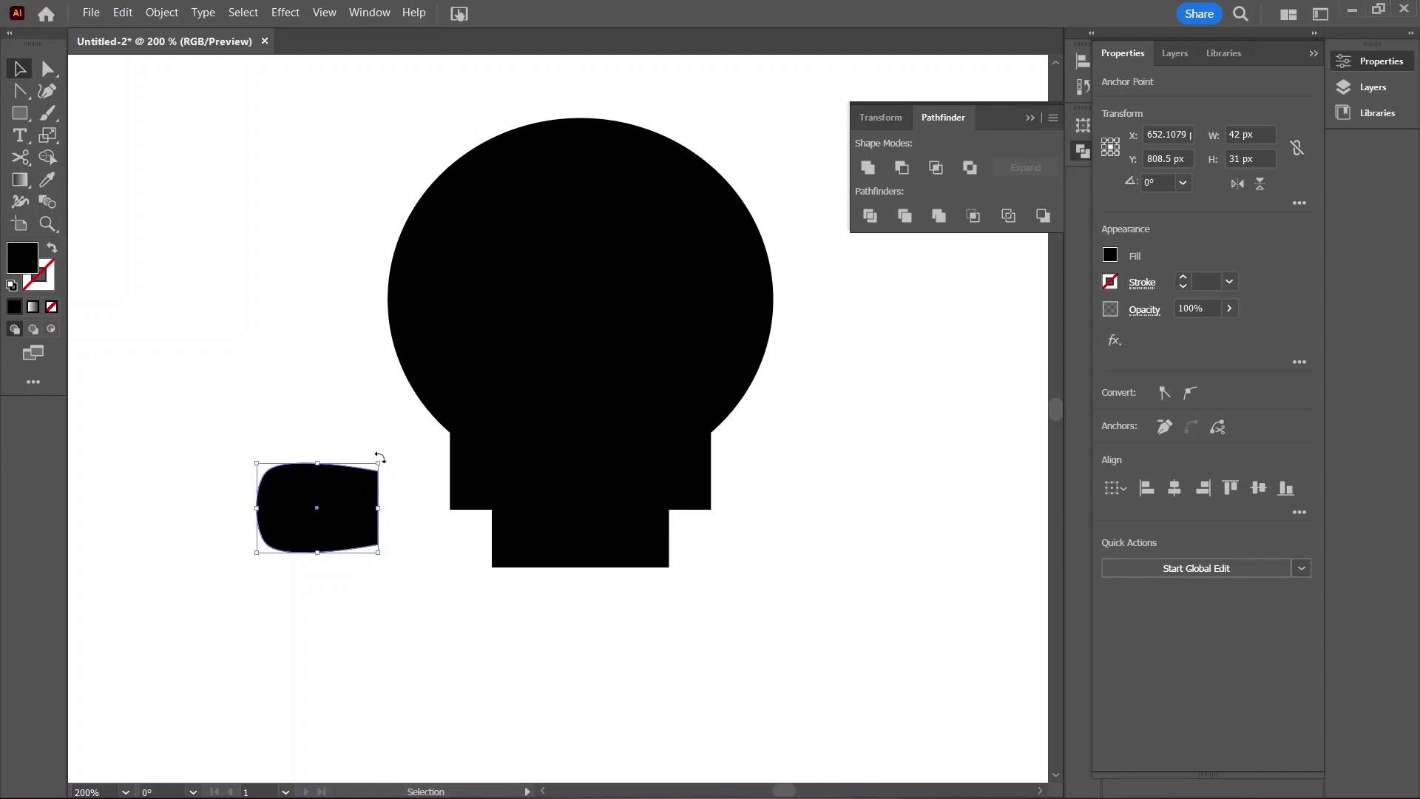
pyautogui.moveTo(379, 458); pyautogui.dragTo(345, 424)
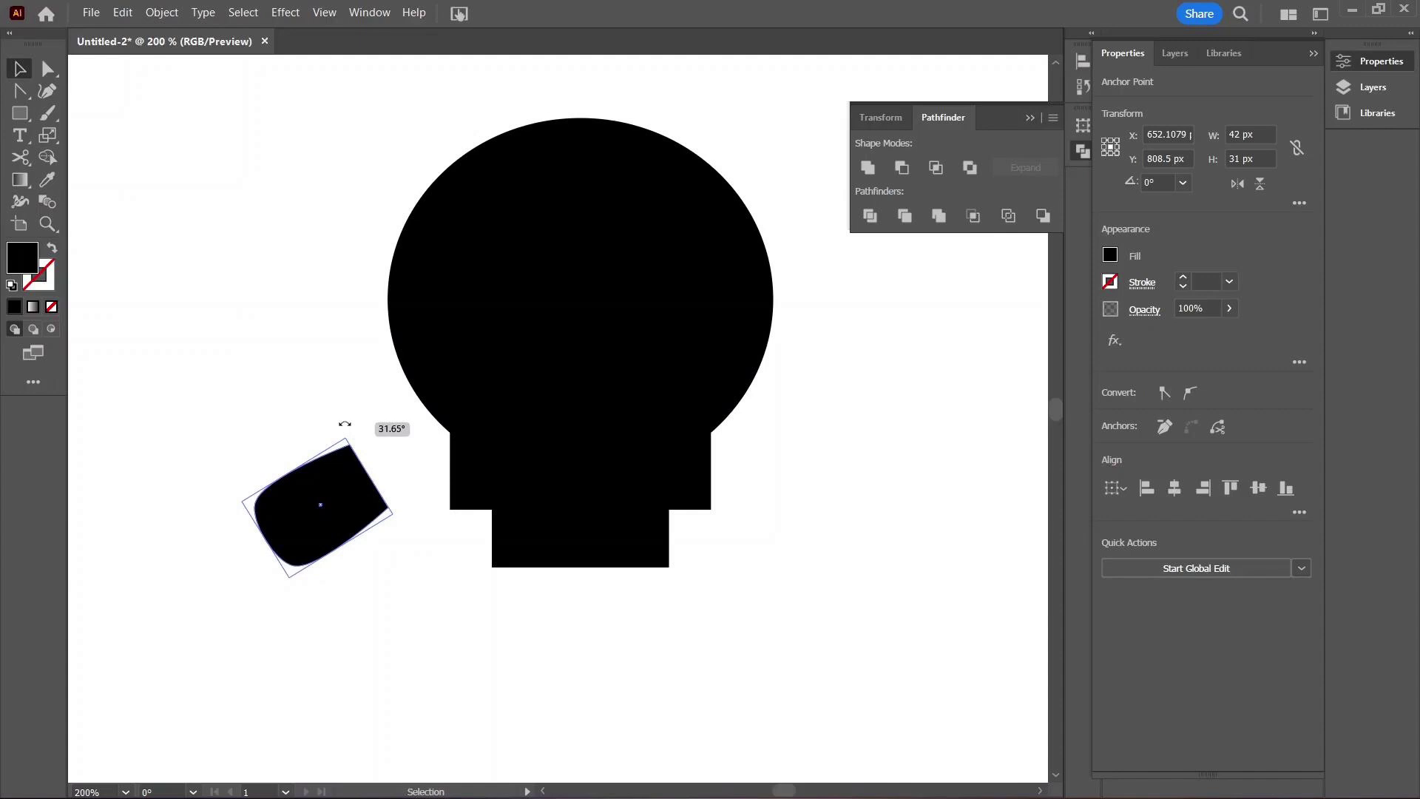
pyautogui.moveTo(344, 424); pyautogui.dragTo(754, 427)
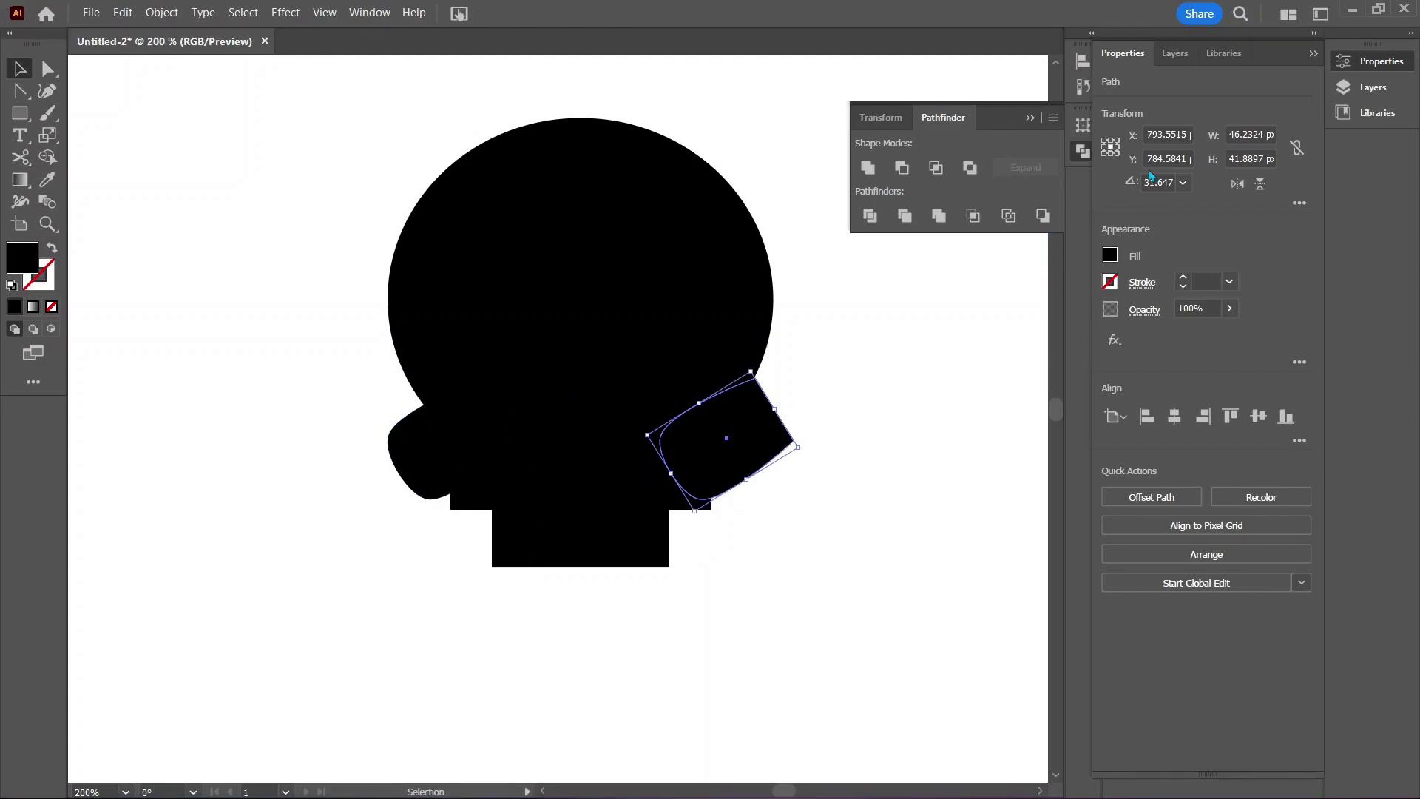
# Step: Flip the right-hand rounded copy horizontally and move it inward until its outer edge lines up with the head's right side
pyautogui.click(1237, 183)
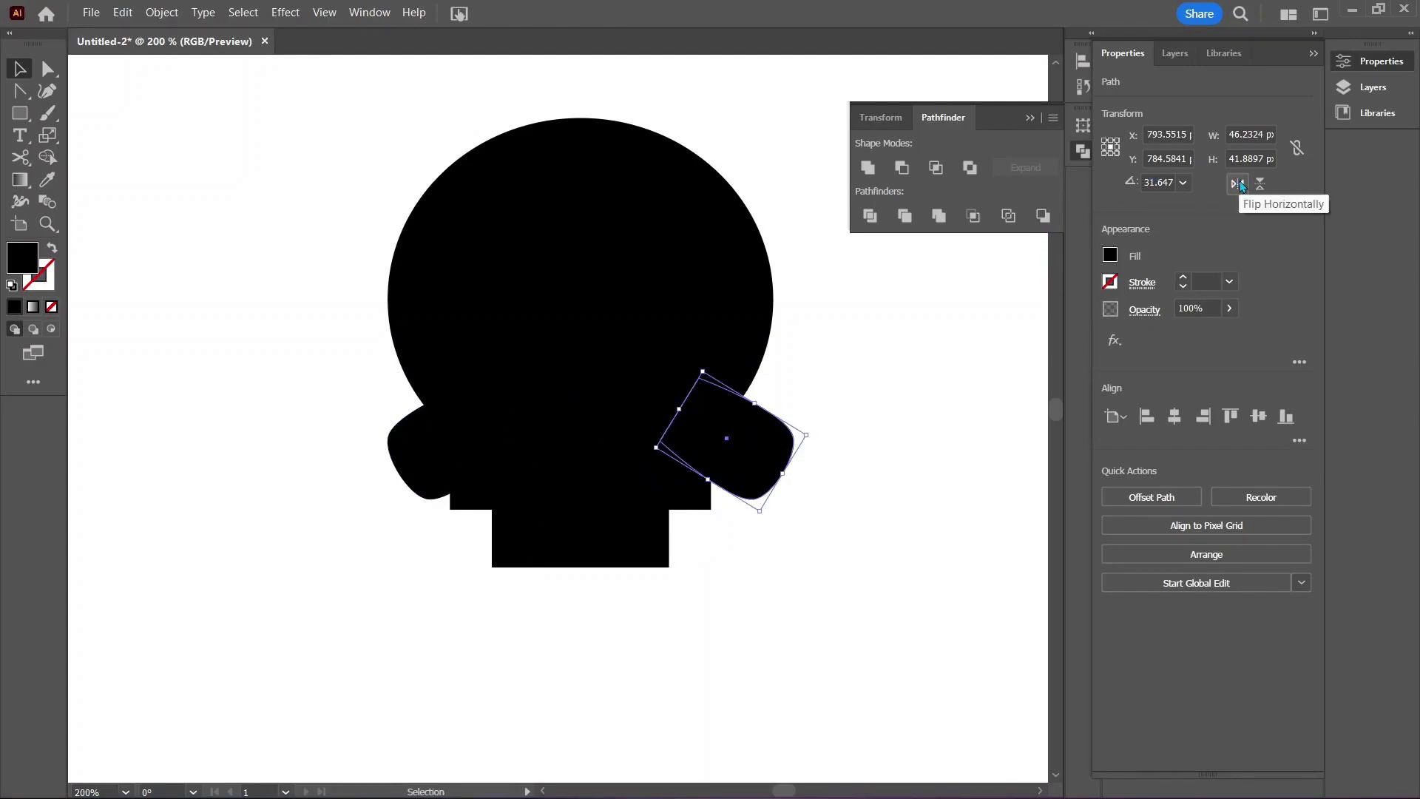
pyautogui.click(793, 410)
pyautogui.click(749, 452)
pyautogui.moveTo(753, 449); pyautogui.dragTo(734, 452)
# Step: Center-align both rounded side shapes and the head shape horizontally, and unite them into one shape
pyautogui.keyDown('shift'); pyautogui.click(437, 453); pyautogui.keyUp('shift')
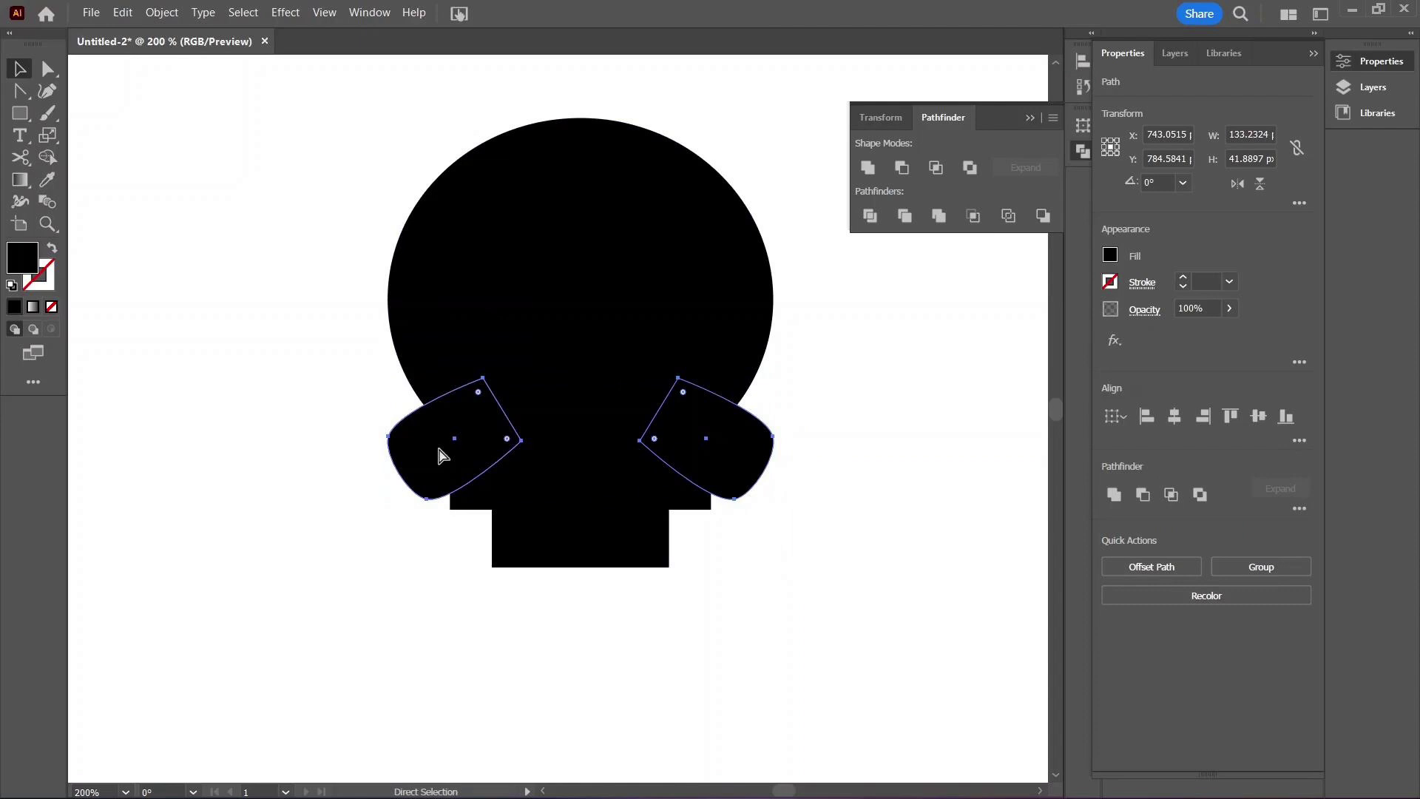
pyautogui.keyDown('shift'); pyautogui.click(581, 334); pyautogui.keyUp('shift')
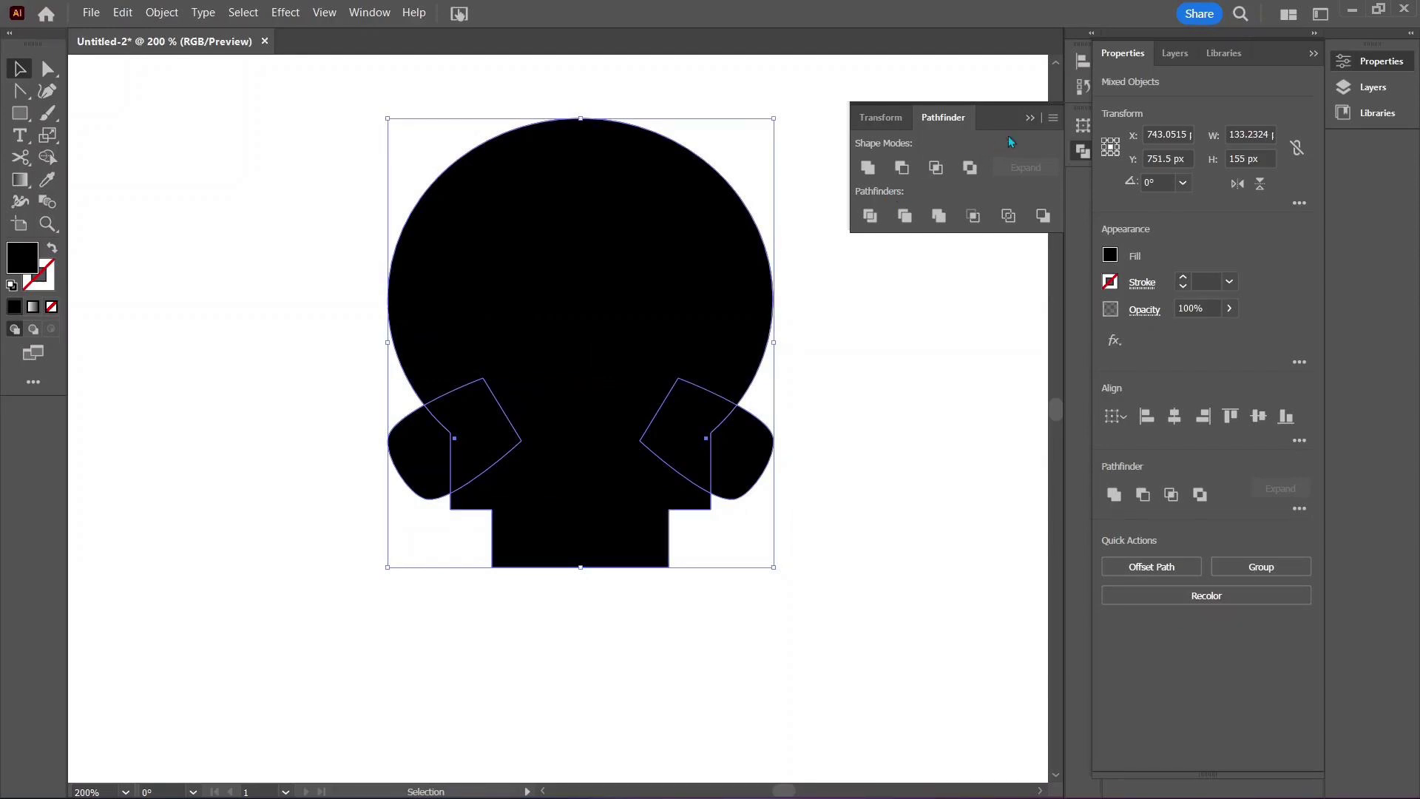
pyautogui.click(1083, 61)
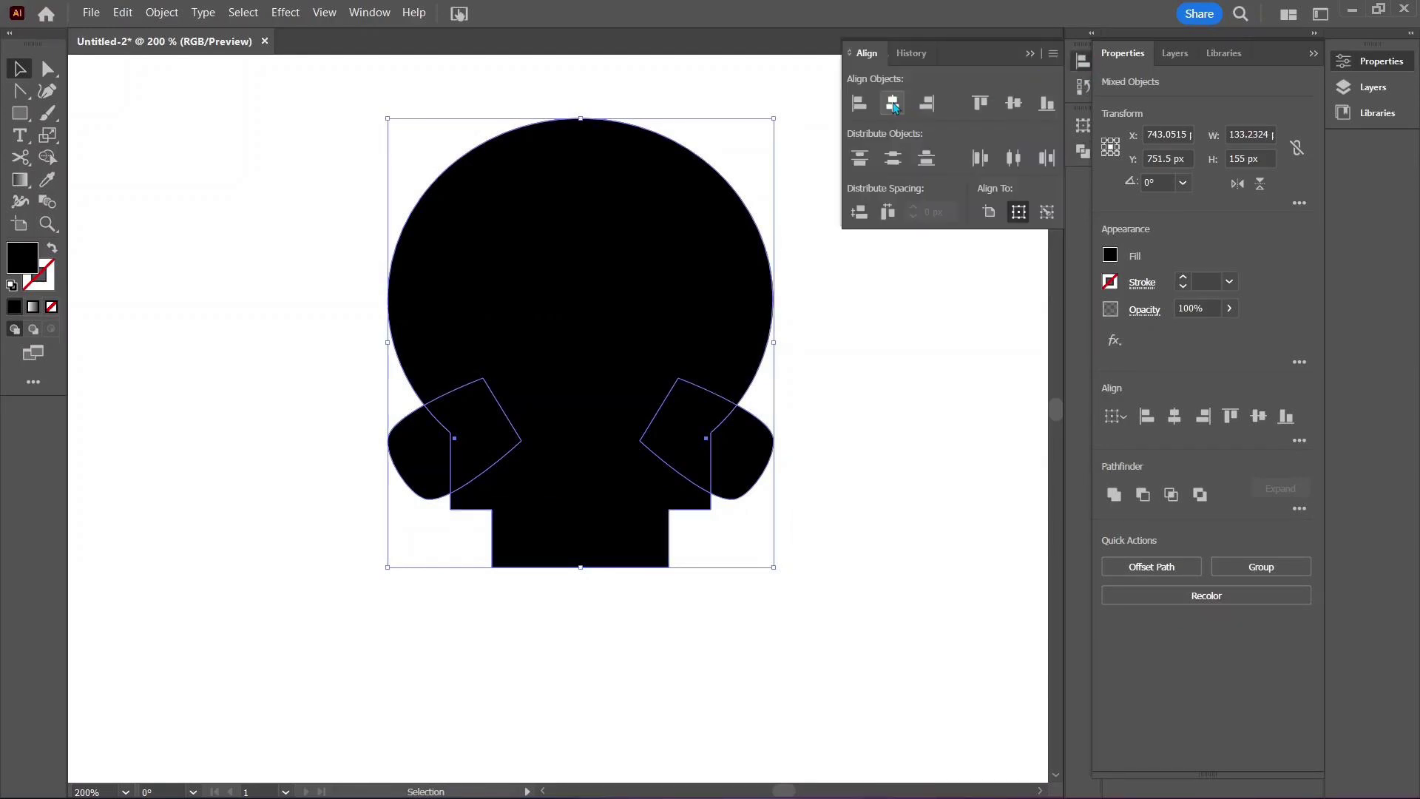
pyautogui.click(892, 104)
pyautogui.click(1083, 150)
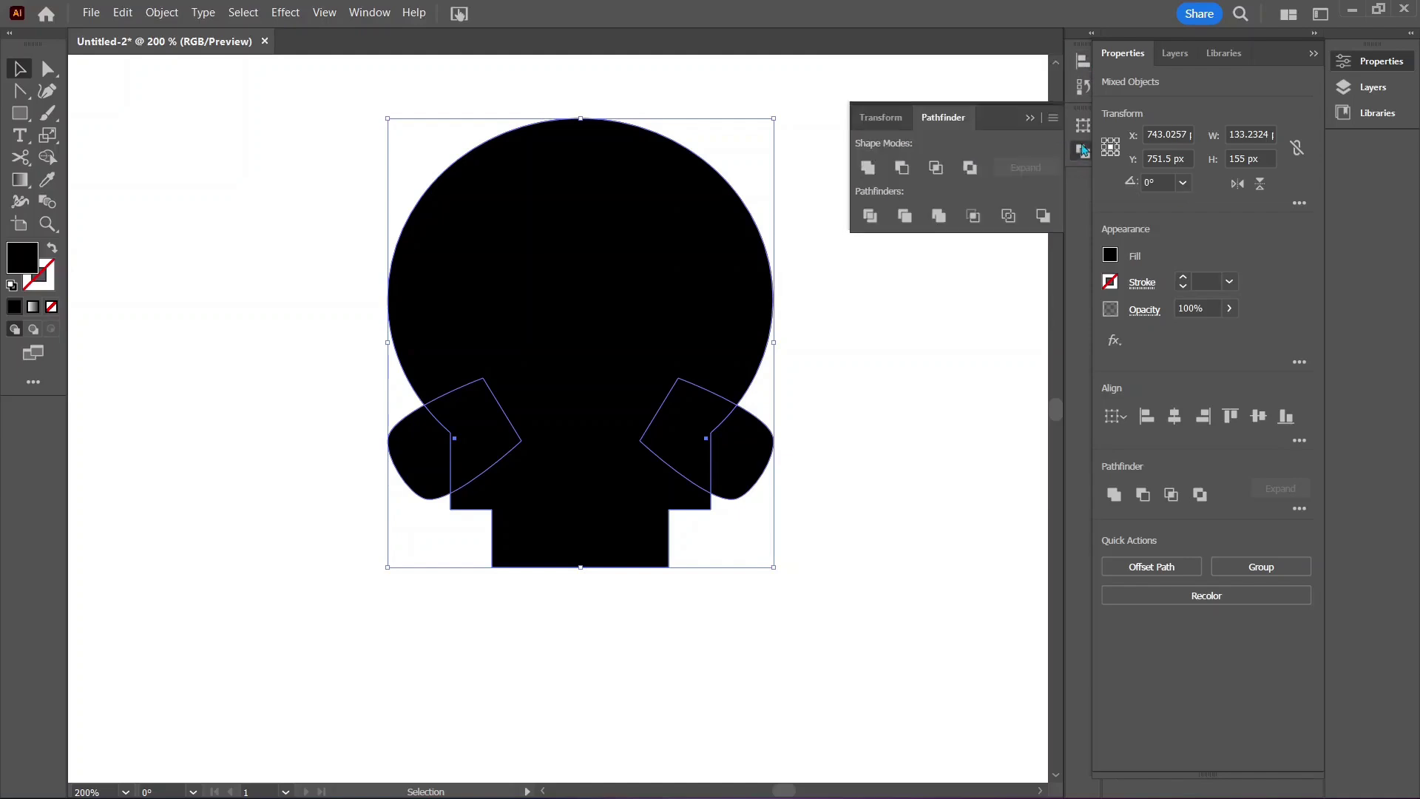
pyautogui.click(867, 167)
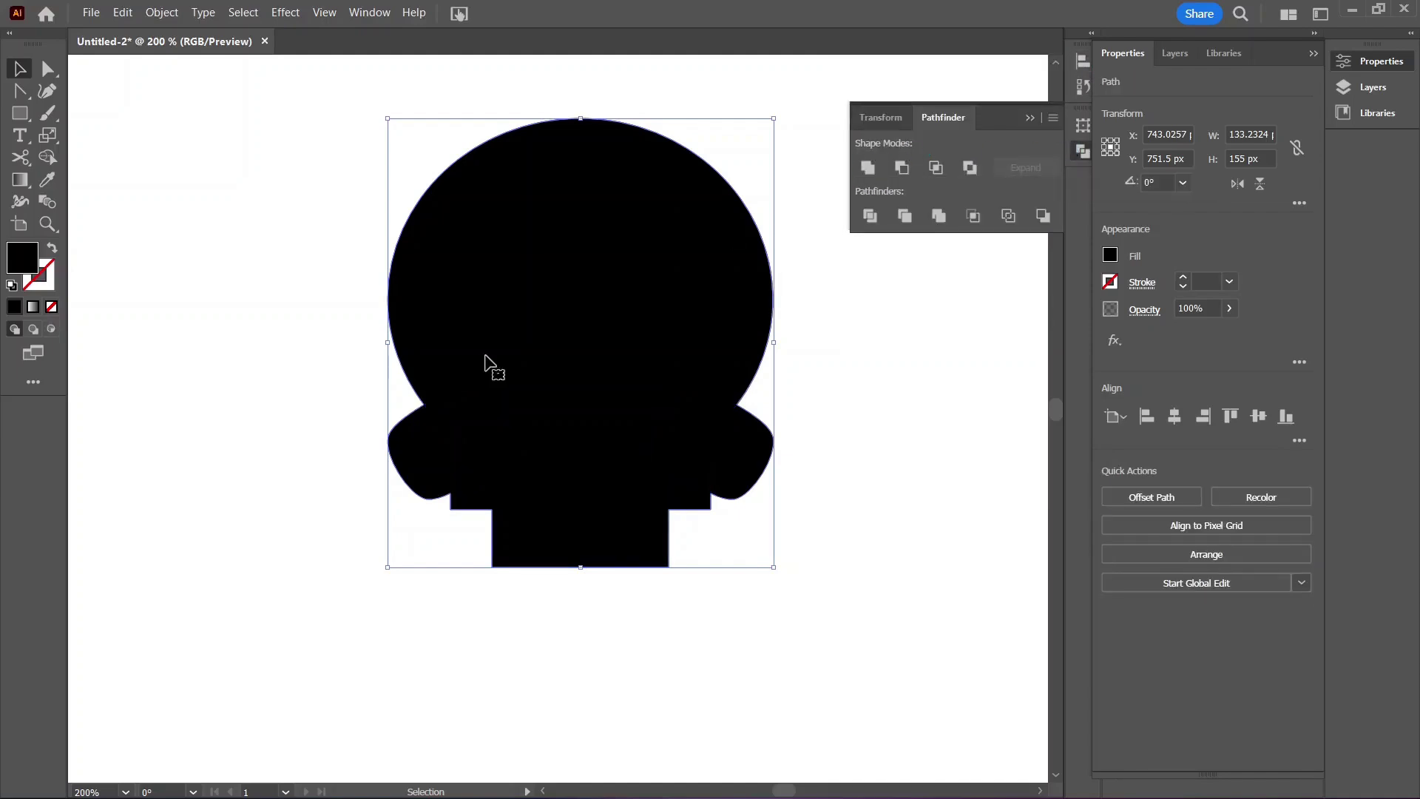
pyautogui.click(389, 390)
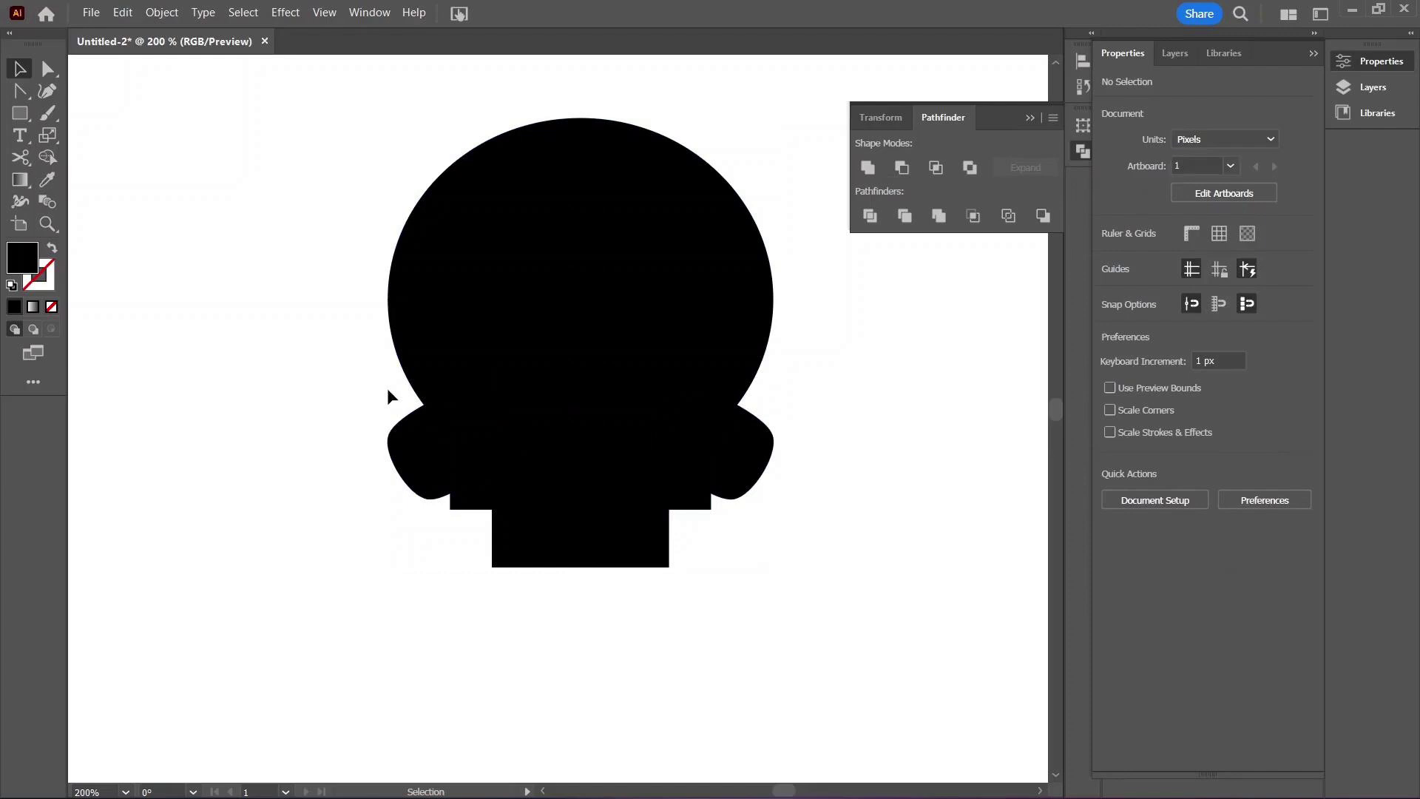
# Step: Round the two inward corners between the head and the cheek shapes to a radius of about 23.5 px
pyautogui.press('a')
pyautogui.moveTo(387, 385); pyautogui.dragTo(753, 423)
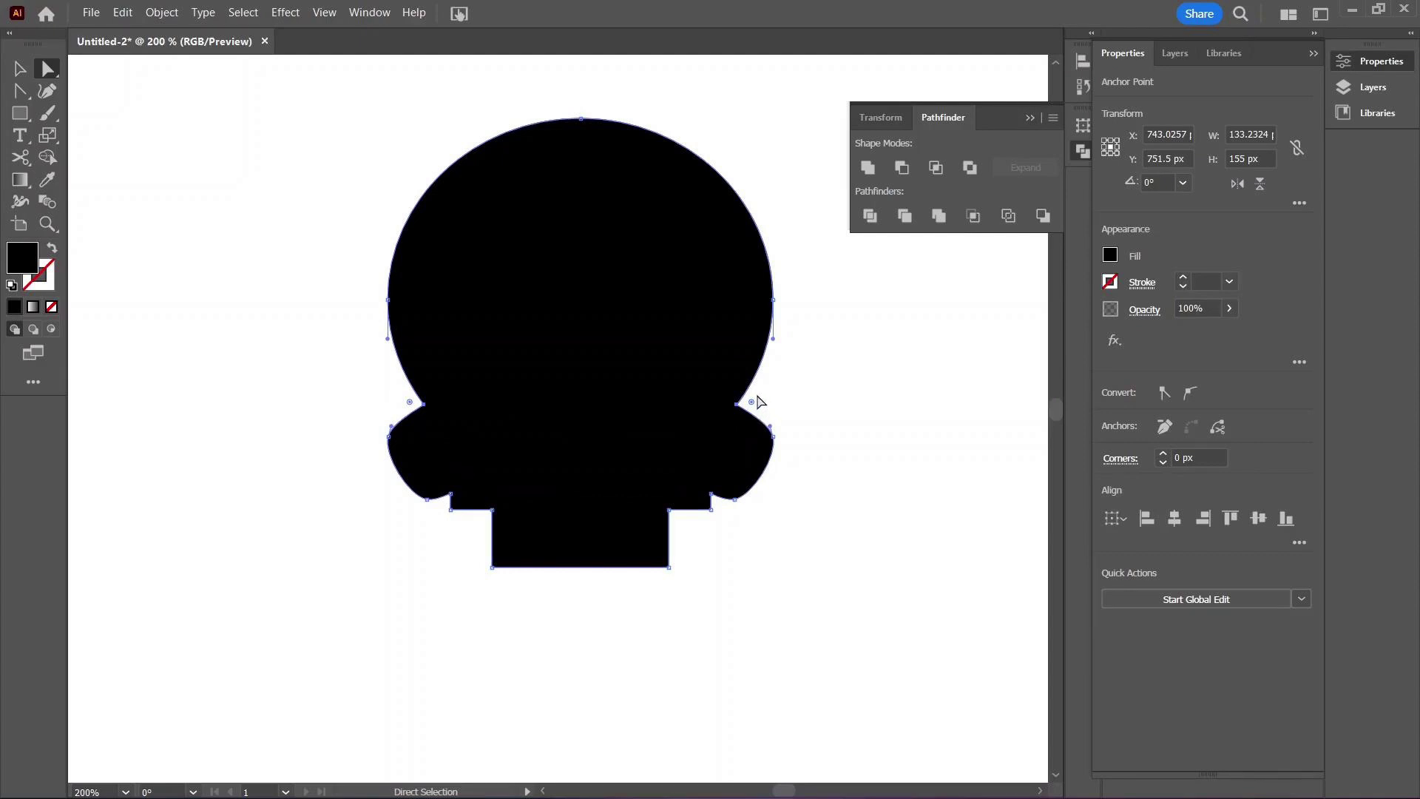
pyautogui.moveTo(751, 401); pyautogui.dragTo(827, 399)
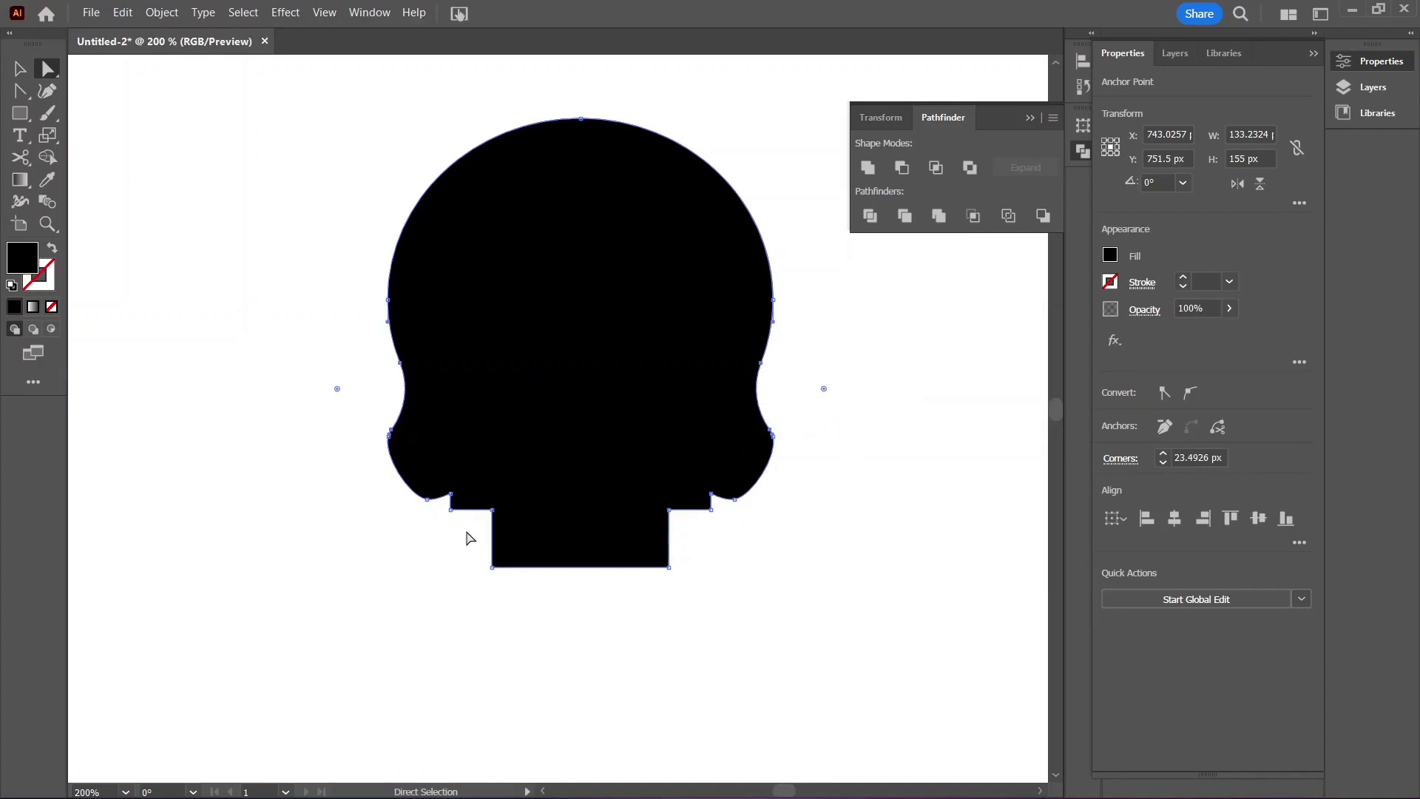
# Step: Delete the two outer corner anchor points of the step between the cheeks and the jaw, one on each side
pyautogui.hotkey('shift', 'c')
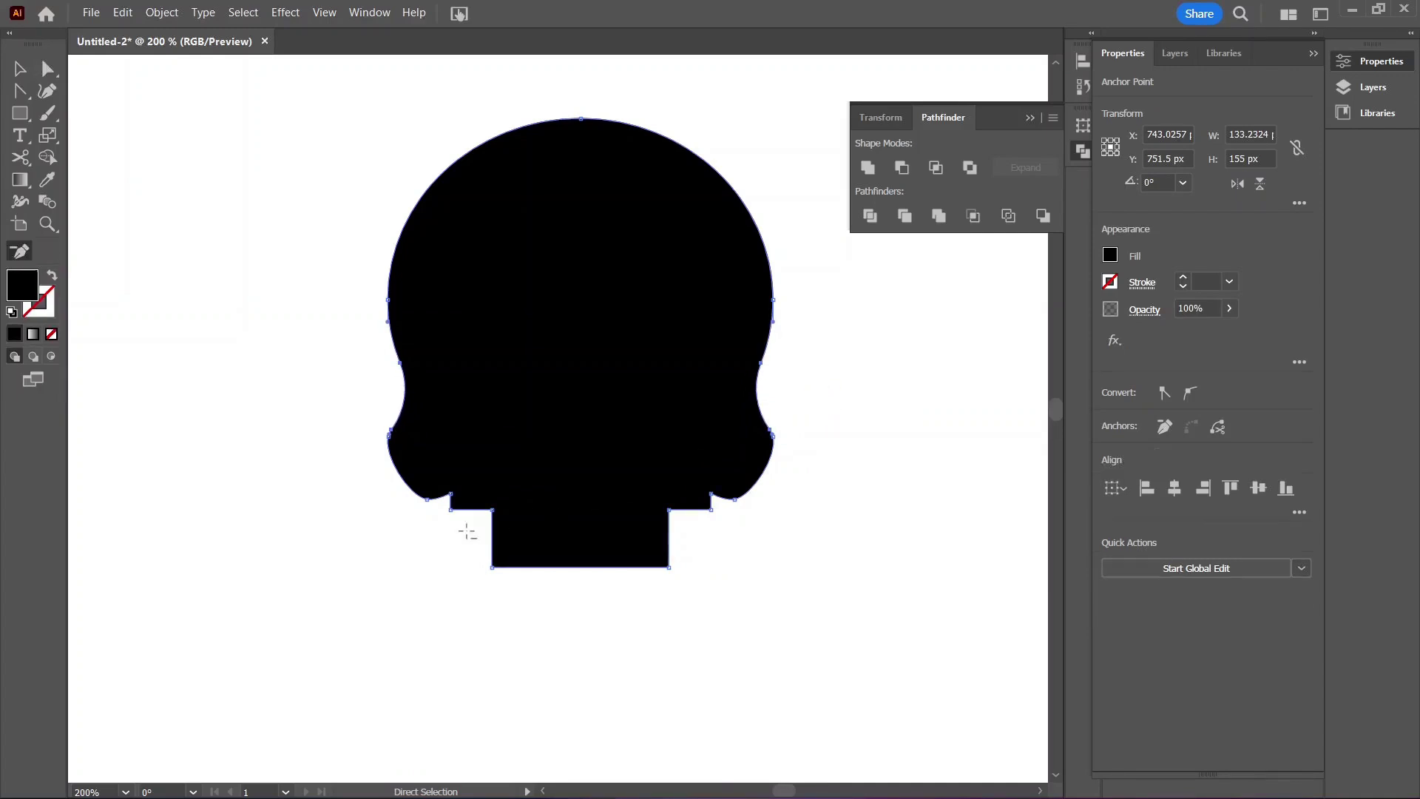
pyautogui.press('-')
pyautogui.click(450, 509)
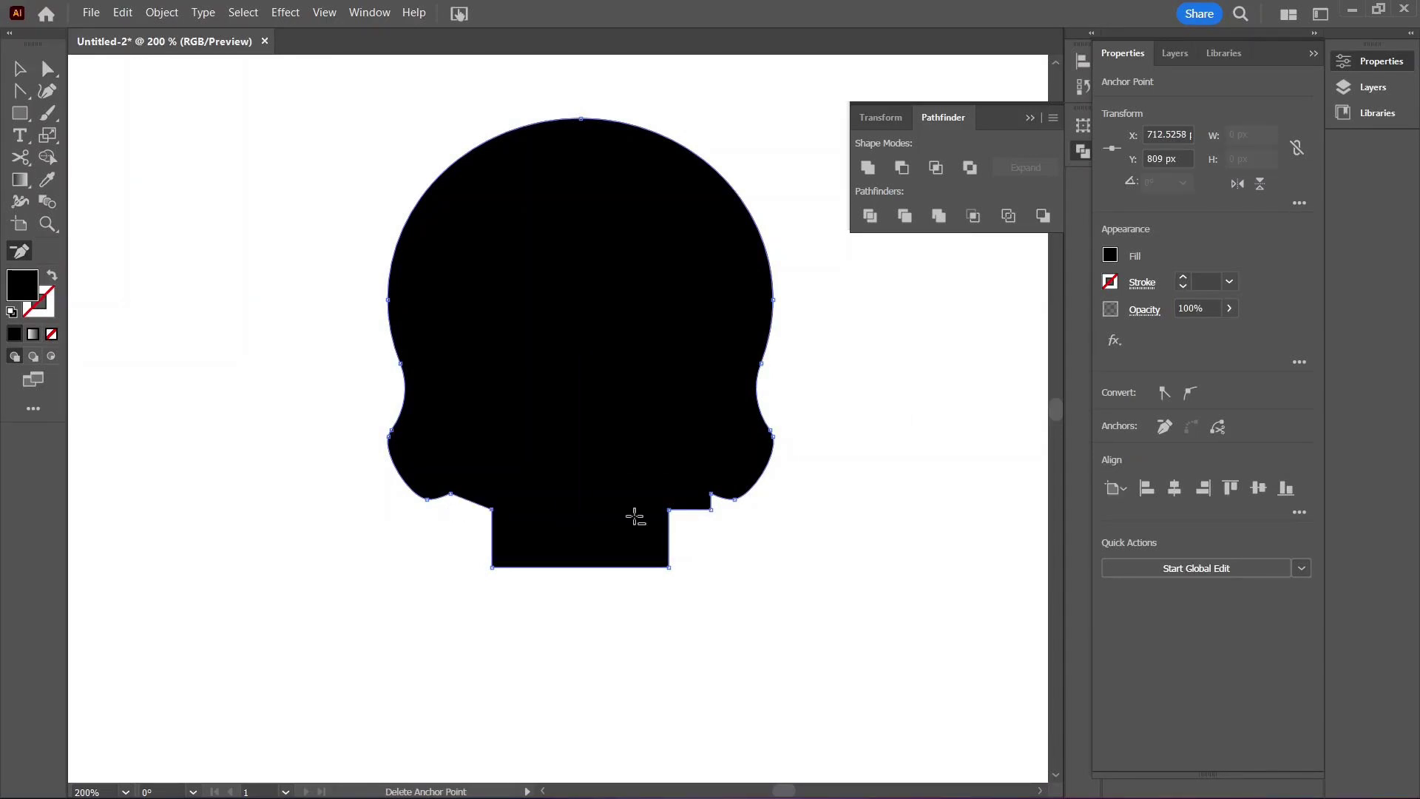
pyautogui.click(710, 510)
# Step: Round the two inward corners under the cheeks as far as they go, so each cheek curves smoothly into the jaw
pyautogui.press('a')
pyautogui.moveTo(715, 531); pyautogui.dragTo(697, 468)
pyautogui.moveTo(488, 514); pyautogui.dragTo(466, 522)
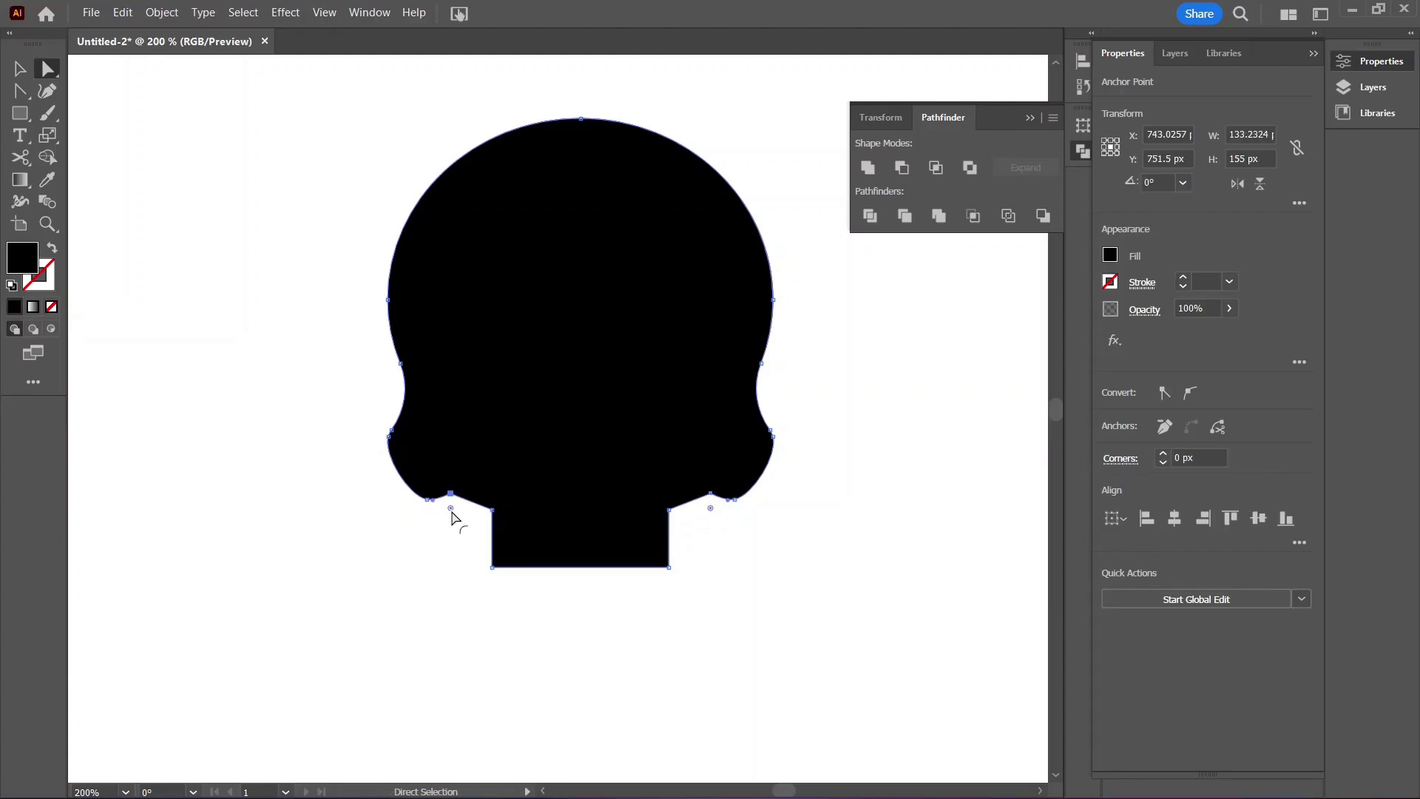
pyautogui.moveTo(450, 507); pyautogui.dragTo(449, 617)
# Step: Bend the jaw's straight bottom edge downward into a symmetrical curve, making the whole shape about 165 px high
pyautogui.moveTo(469, 544); pyautogui.dragTo(724, 589)
pyautogui.press('\\')
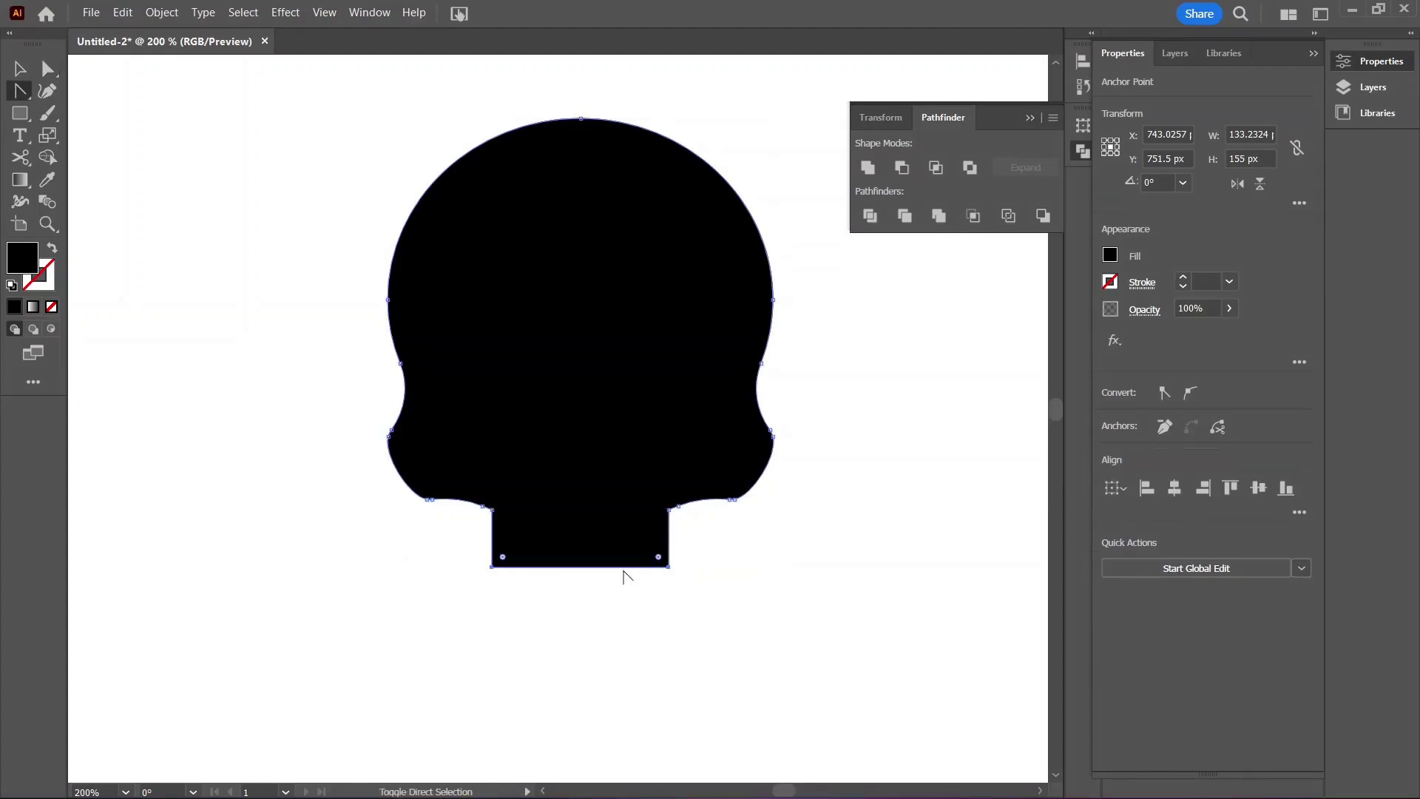
pyautogui.hotkey('shift', 'c')
pyautogui.moveTo(627, 566); pyautogui.dragTo(627, 597)
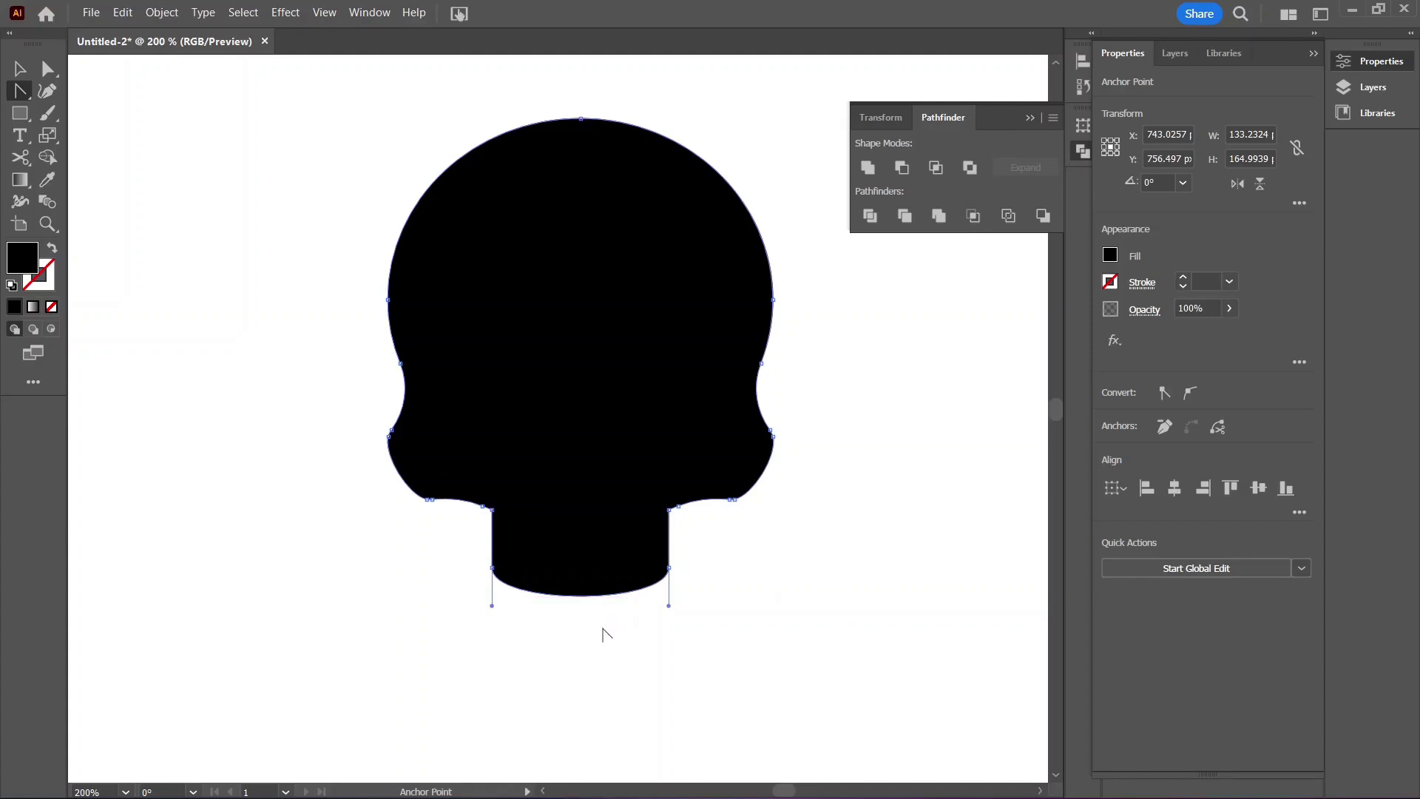
# Step: Draw a narrow upright rectangle about 28 px high below the jaw and set its width to 3 px
pyautogui.click(20, 113)
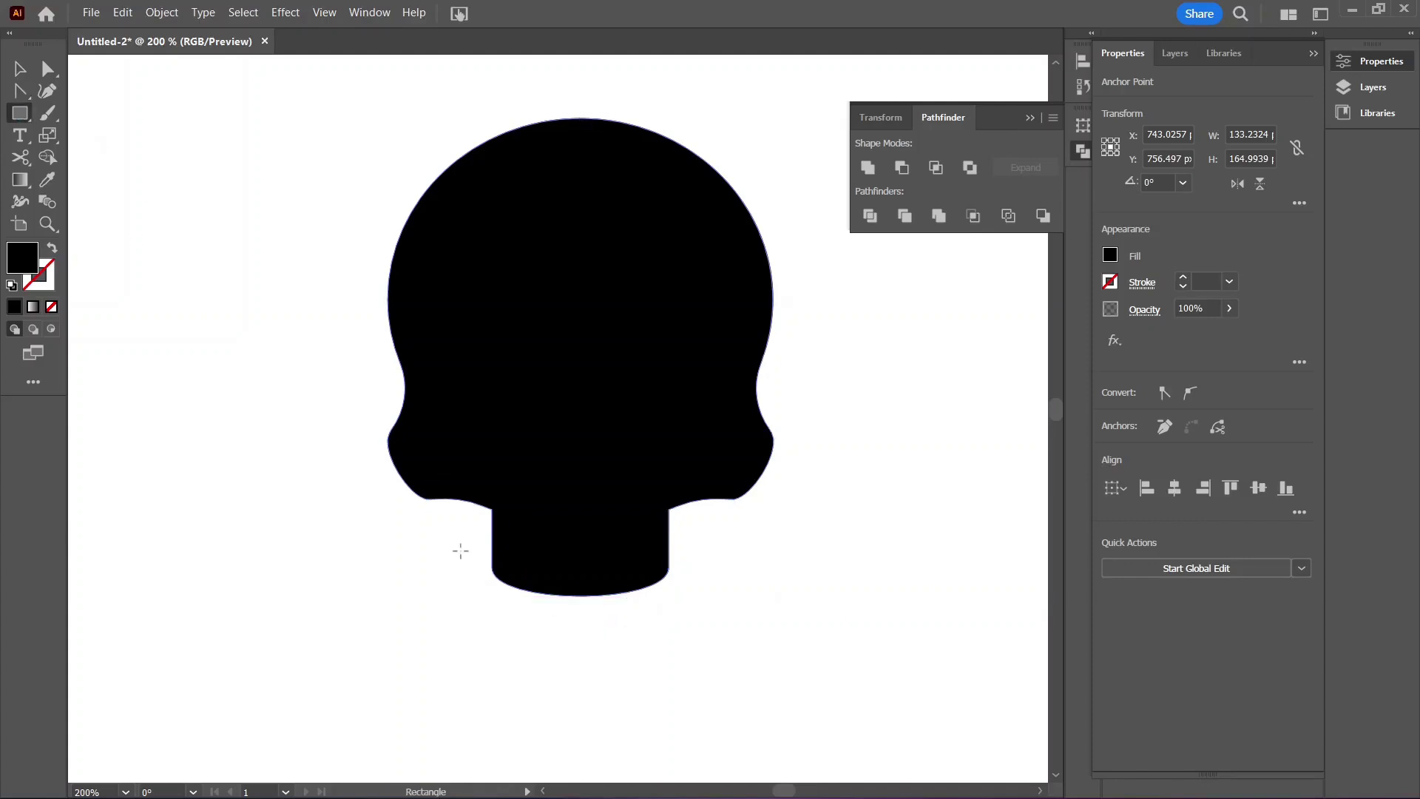
pyautogui.moveTo(521, 637); pyautogui.dragTo(534, 720)
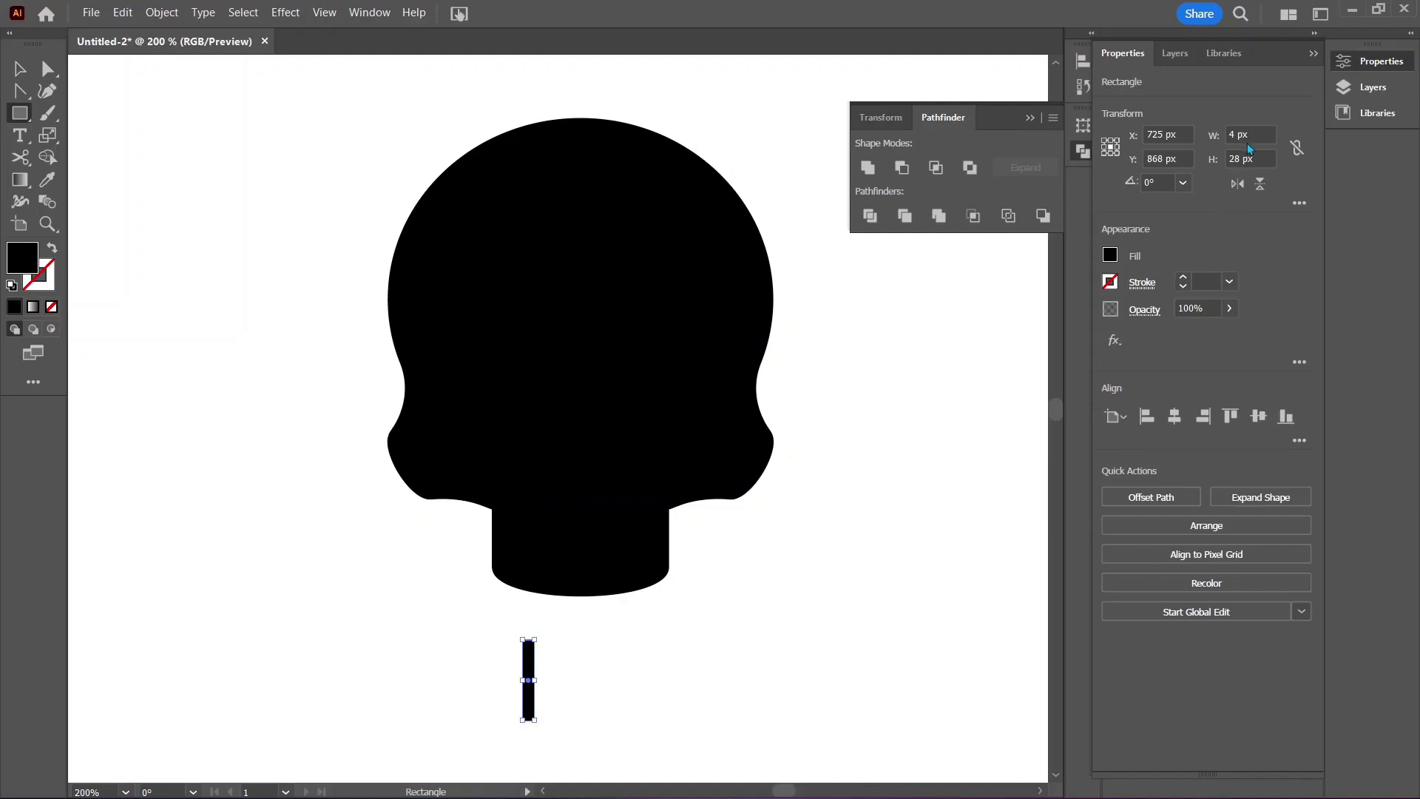
pyautogui.click(1245, 135)
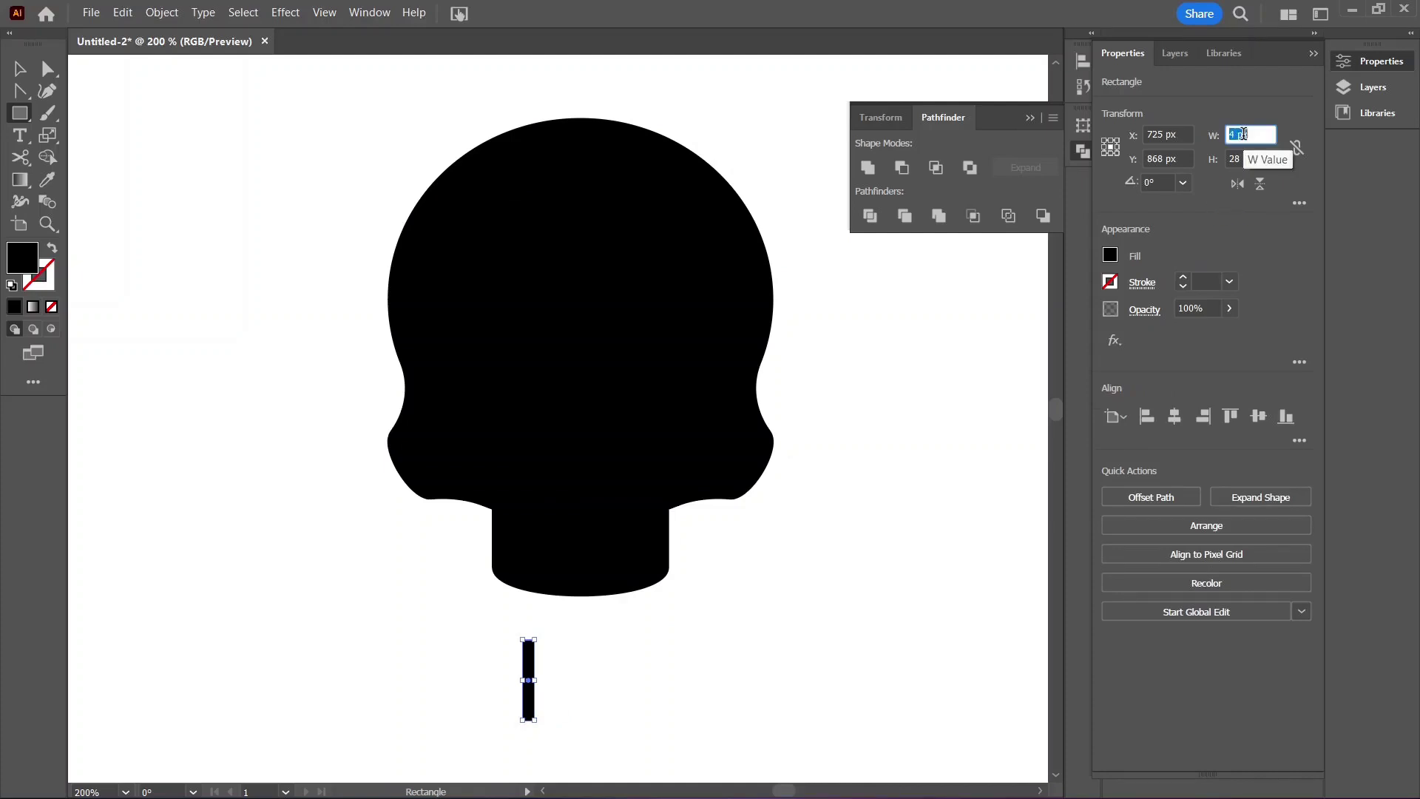
pyautogui.write('3')
pyautogui.press('Return')
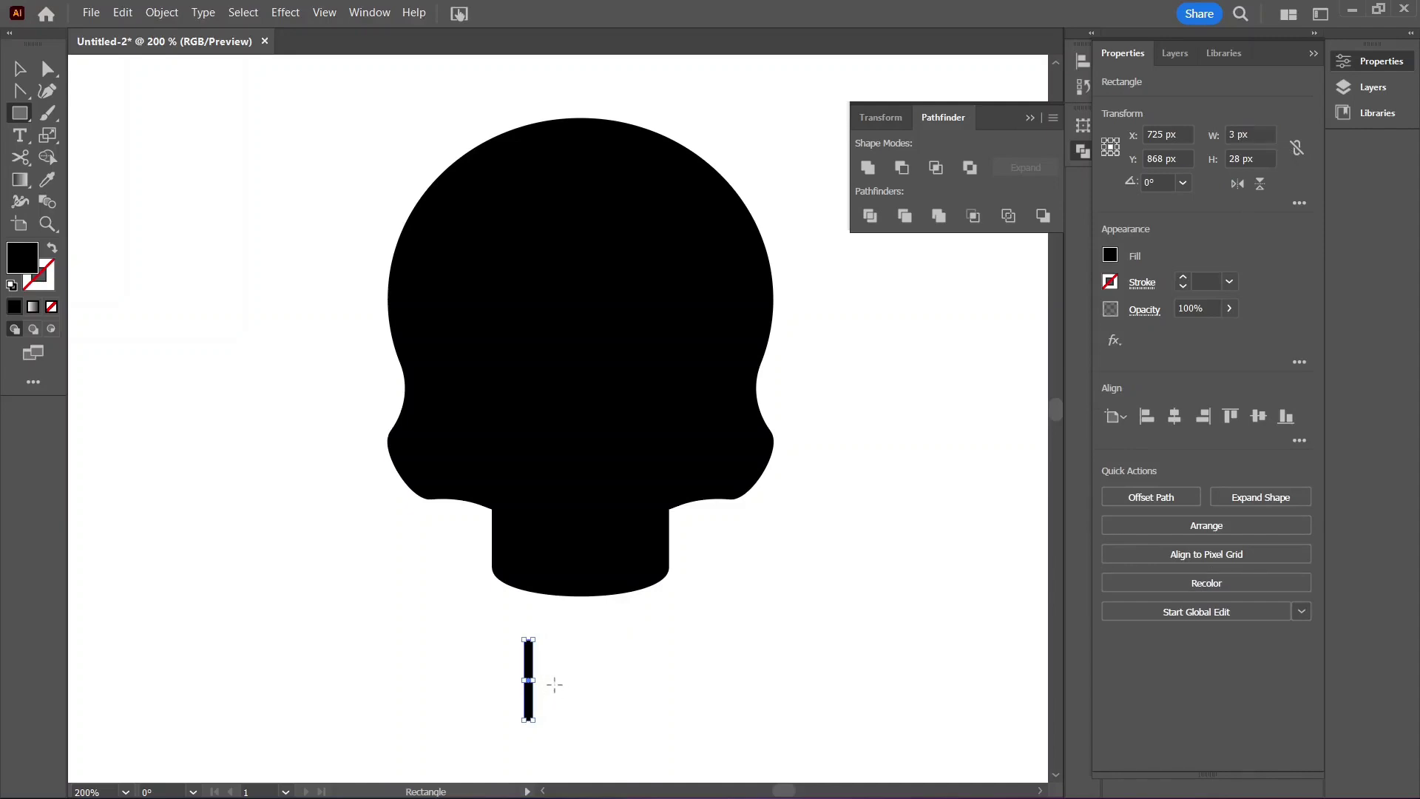
# Step: Copy the narrow bar about 11.5 px to the right and repeat the copy to make a row of five bars
pyautogui.press('v')
pyautogui.press('a')
pyautogui.moveTo(531, 674); pyautogui.dragTo(566, 675)
pyautogui.press('ctrl')
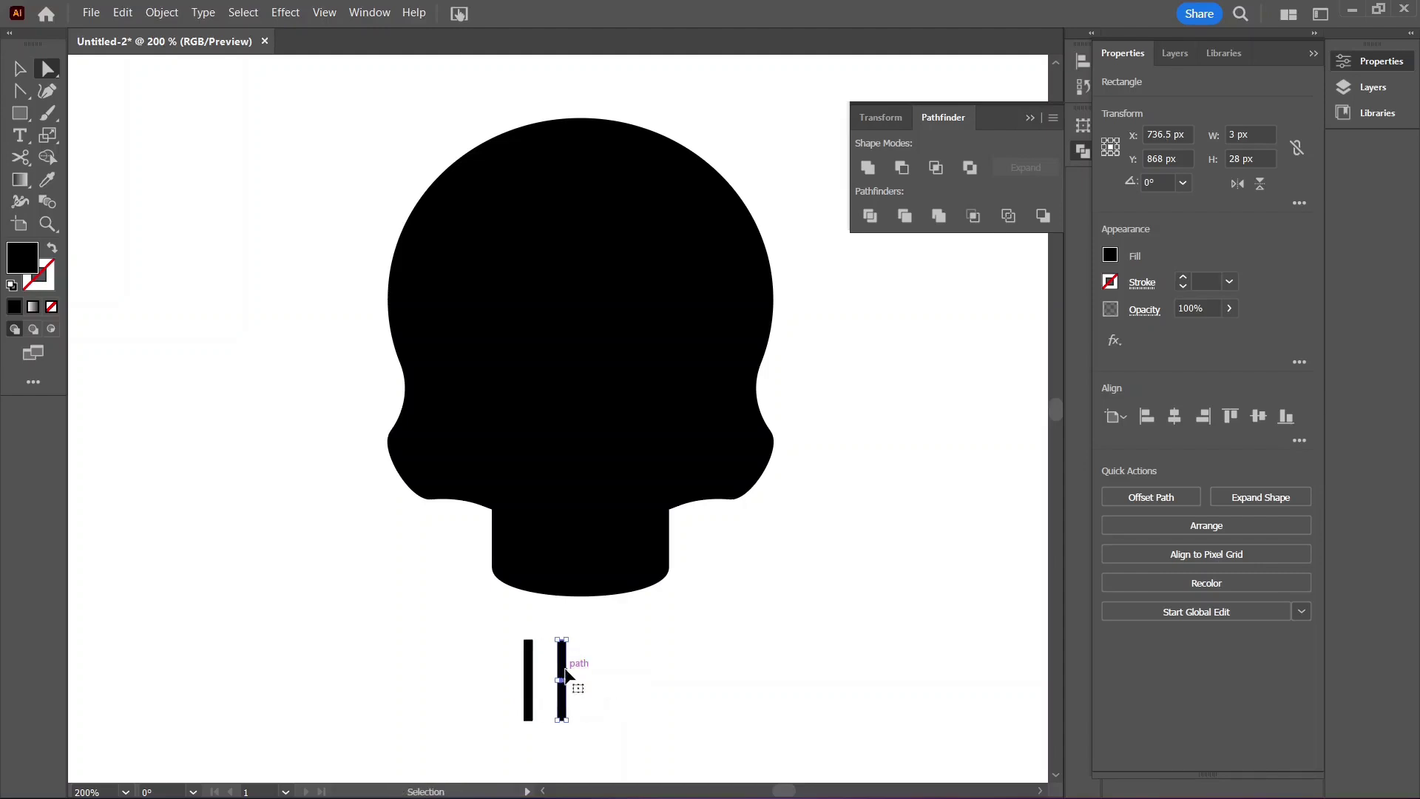
pyautogui.hotkey('ctrl', 'd')
pyautogui.hotkey('ctrl', 'd')
pyautogui.hotkey('ctrl', 'd')
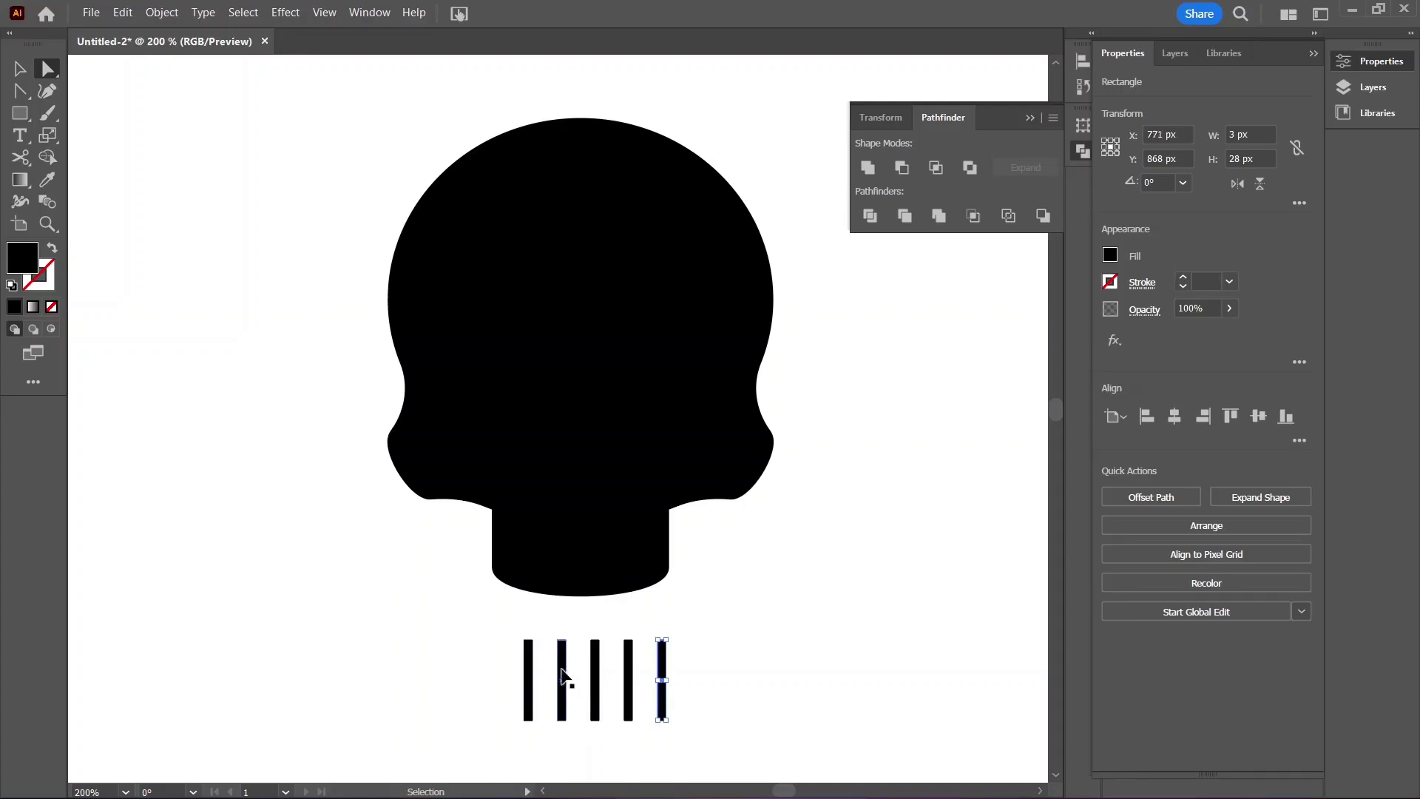
# Step: Group the five bars and place them across the jaw's bottom edge at about X 744 px, Y 840 px
pyautogui.moveTo(498, 634); pyautogui.dragTo(685, 747)
pyautogui.hotkey('ctrl', 'g')
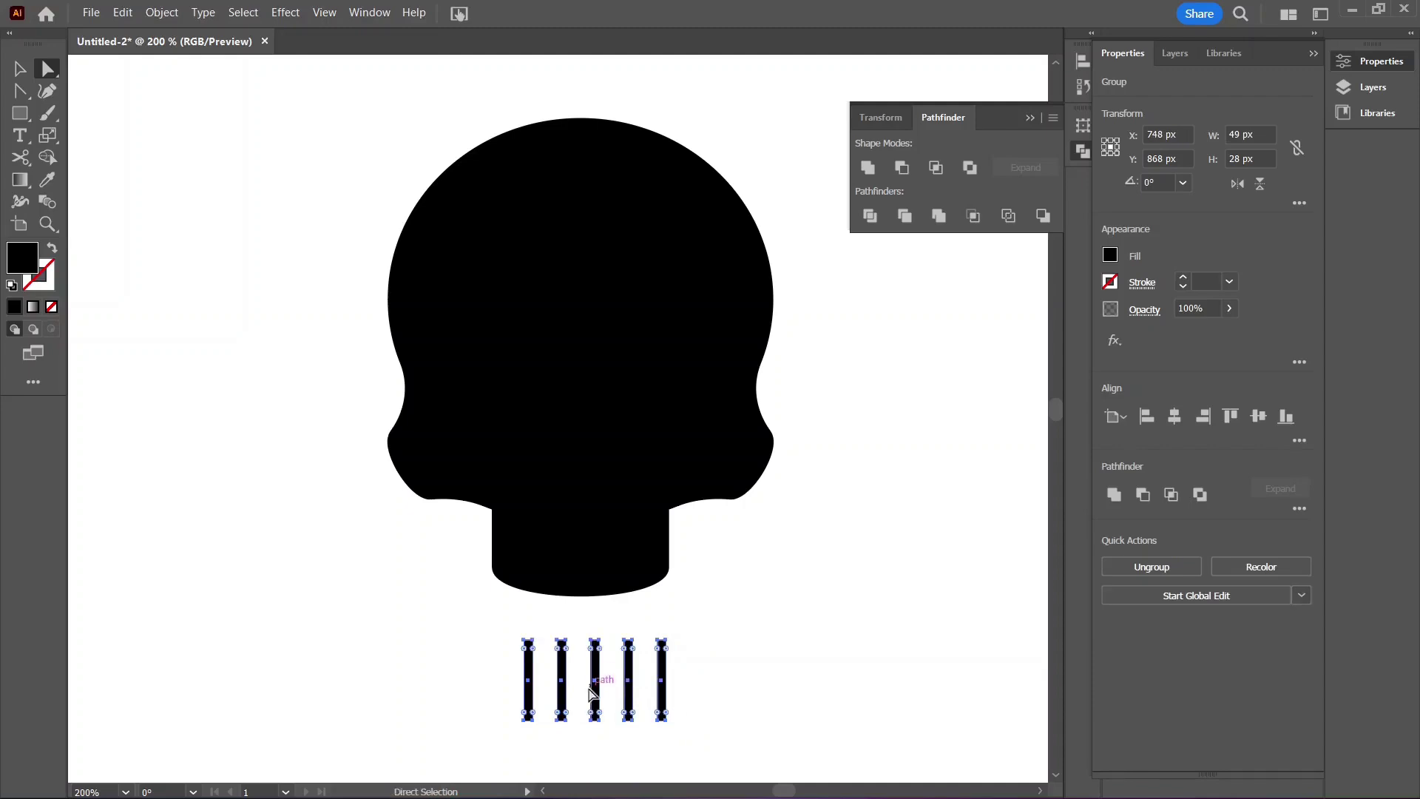
pyautogui.moveTo(596, 708); pyautogui.dragTo(586, 629)
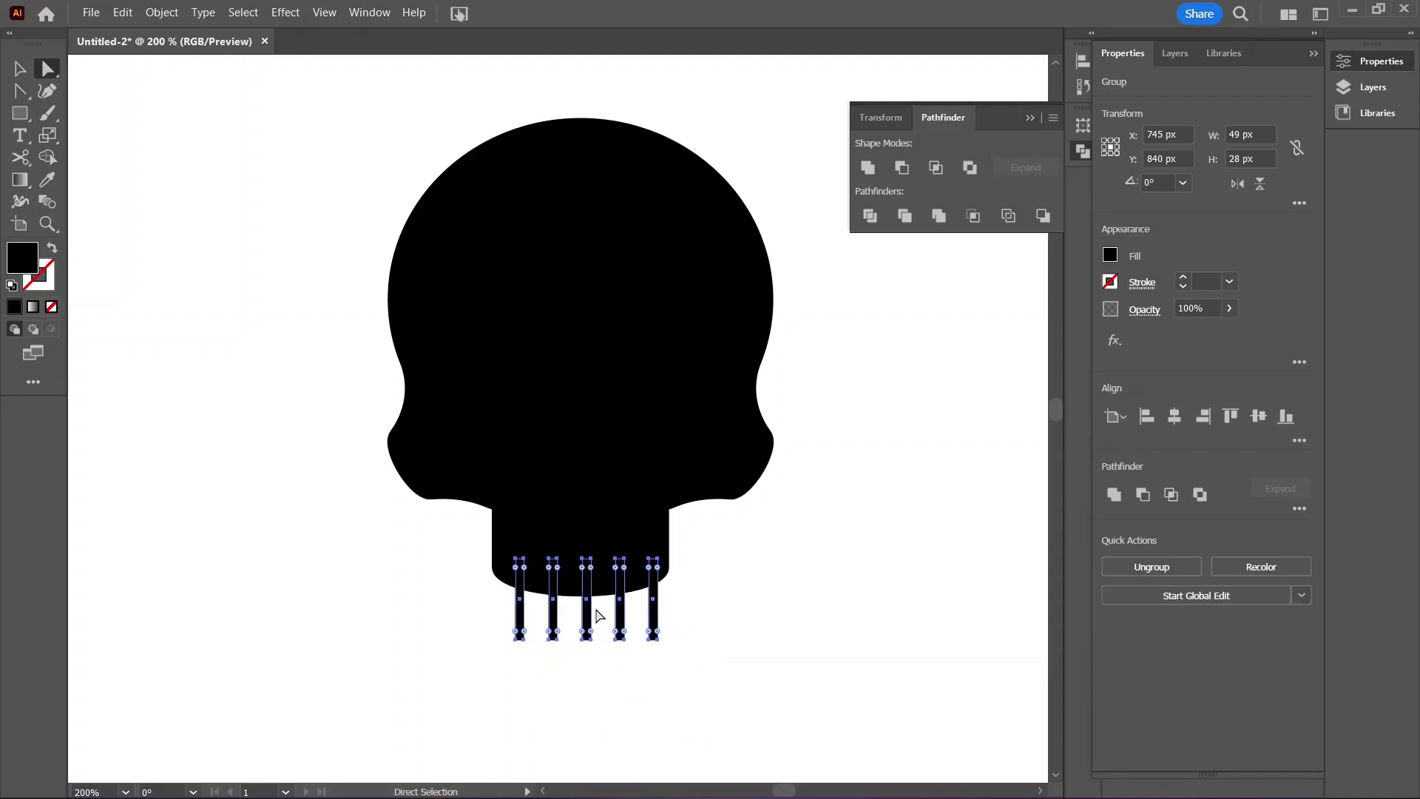
pyautogui.press('Left')
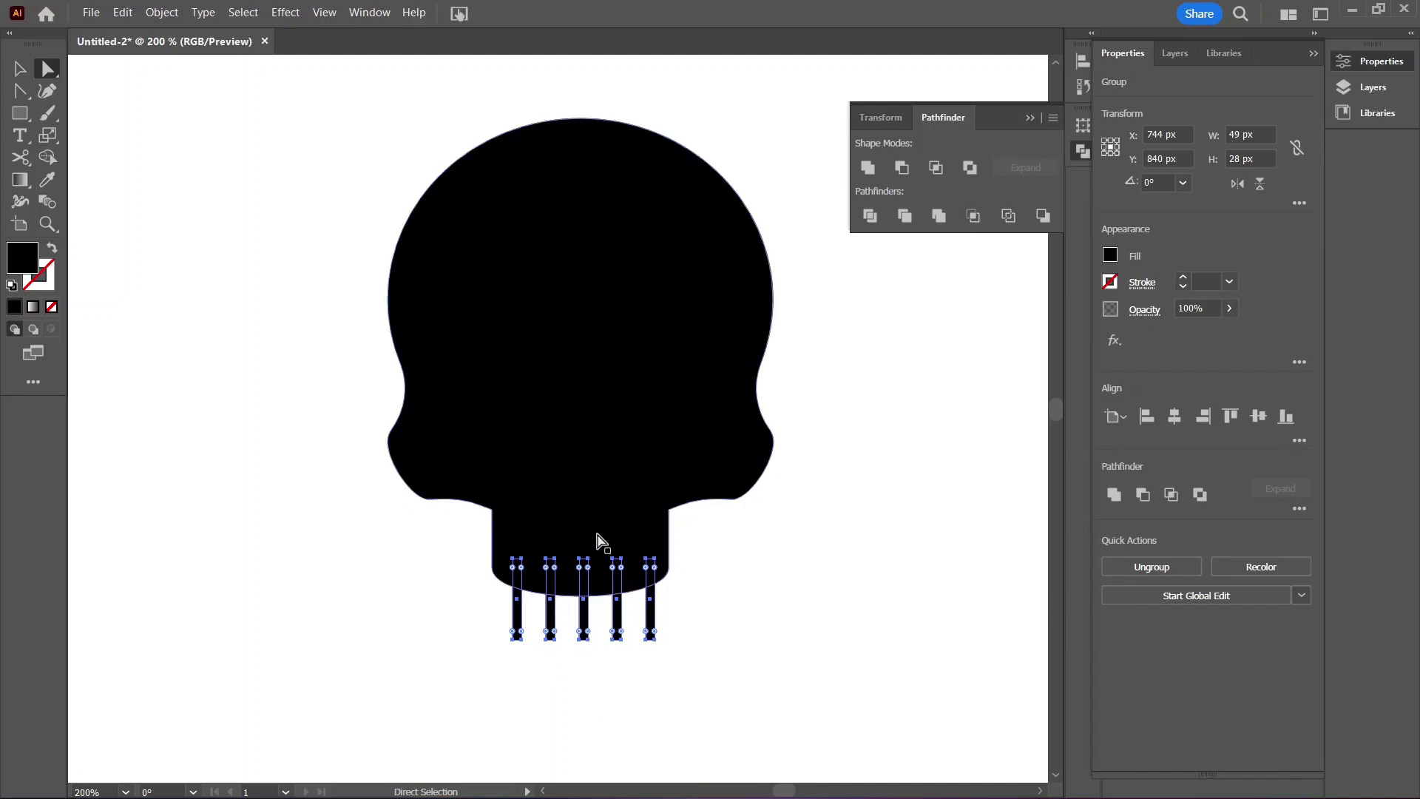
# Step: Center-align the bar group with the skull horizontally and subtract the bars from it to cut five tooth gaps
pyautogui.keyDown('shift'); pyautogui.click(594, 503); pyautogui.keyUp('shift')
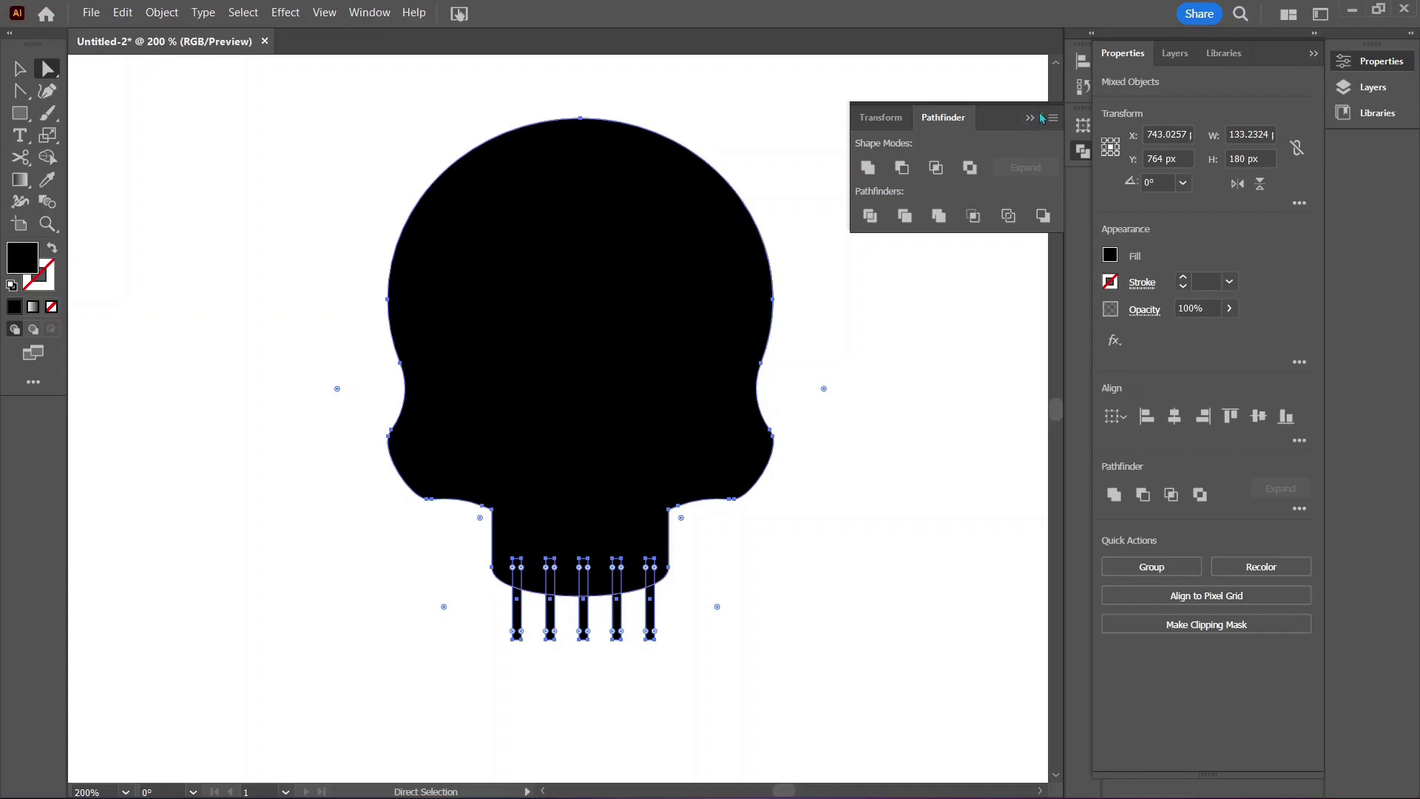
pyautogui.click(1081, 62)
pyautogui.click(896, 105)
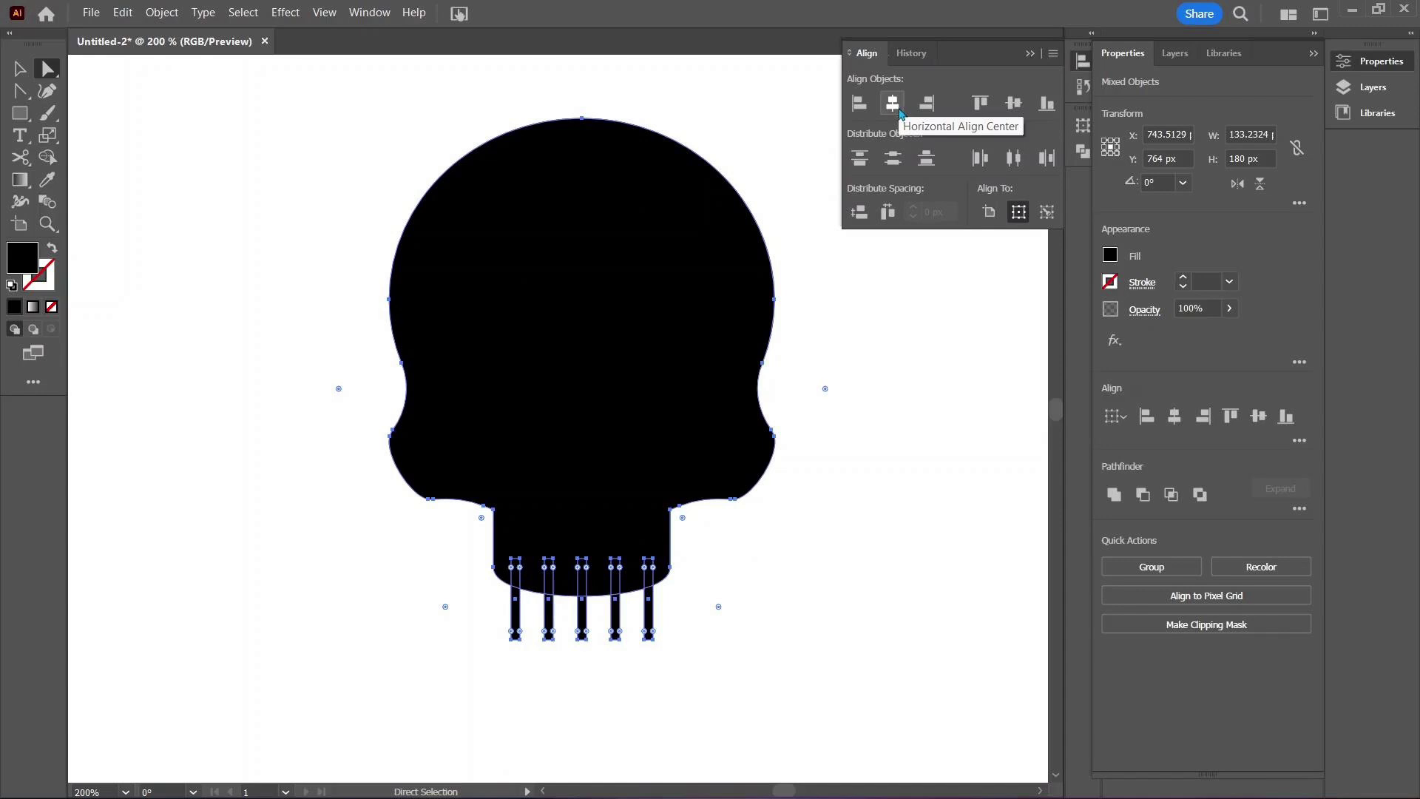
pyautogui.click(1081, 156)
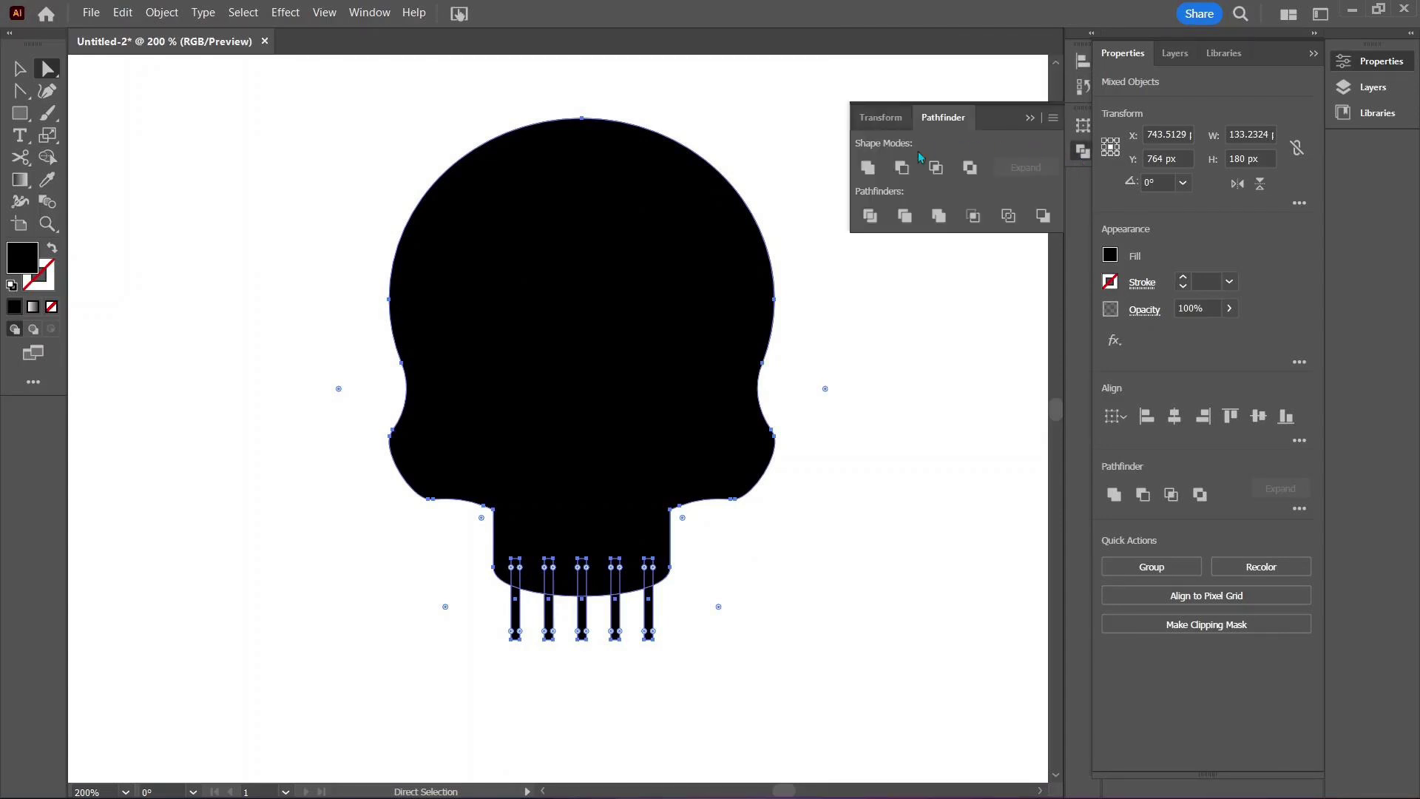
pyautogui.click(901, 167)
pyautogui.click(620, 637)
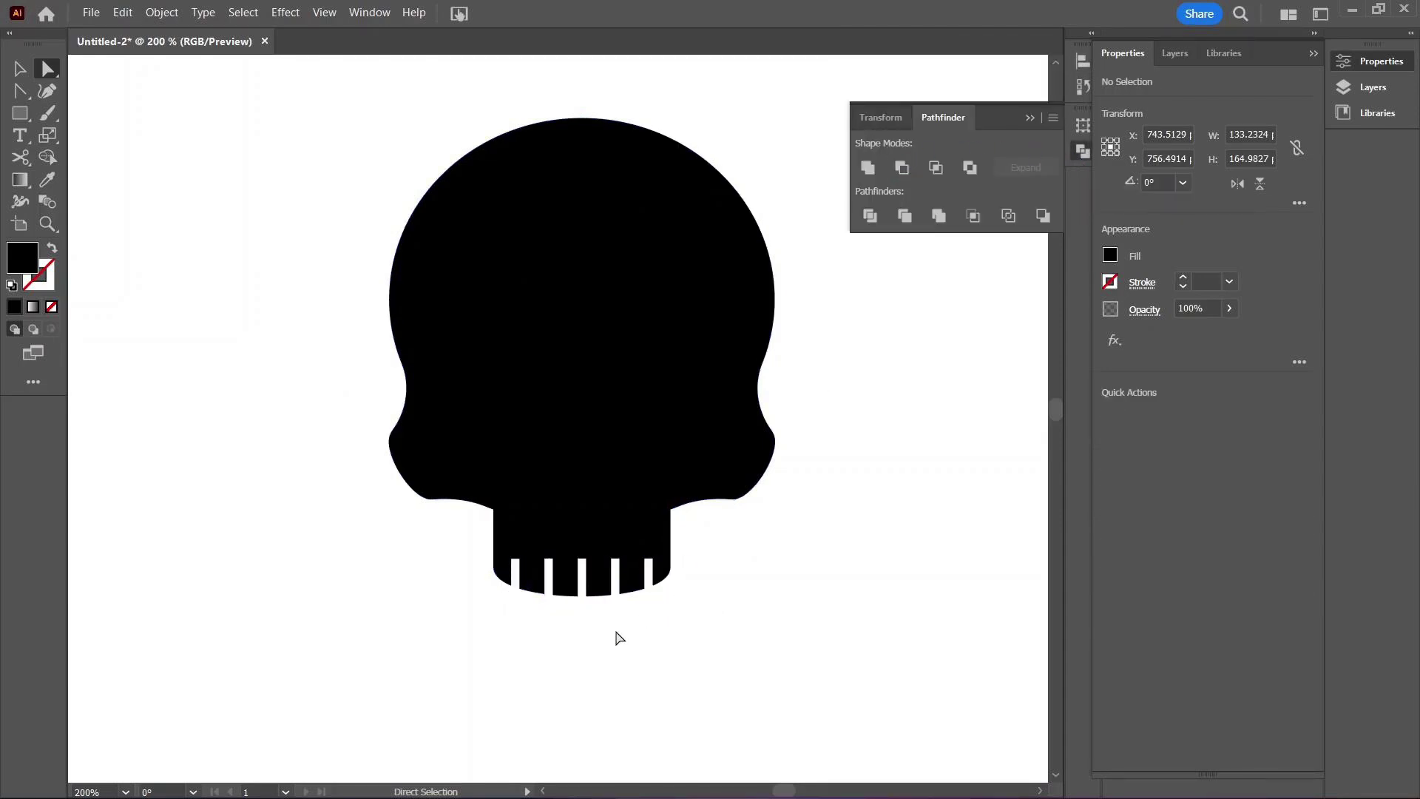
# Step: Shorten the three middle tooth gaps equally by moving their top anchor points down, leaving the outer two gaps longer
pyautogui.press('z')
pyautogui.moveTo(551, 612); pyautogui.dragTo(761, 689)
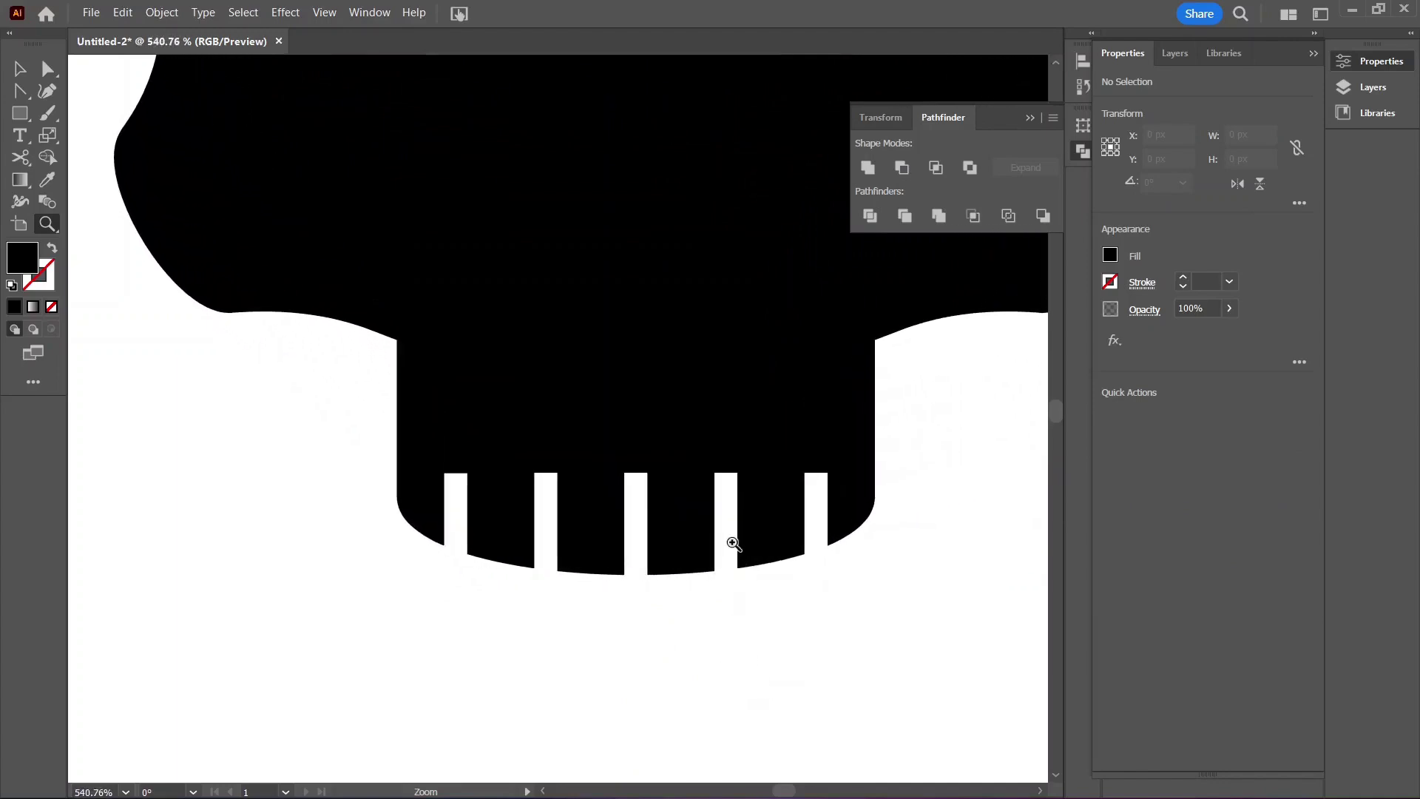
pyautogui.press('v')
pyautogui.click(720, 527)
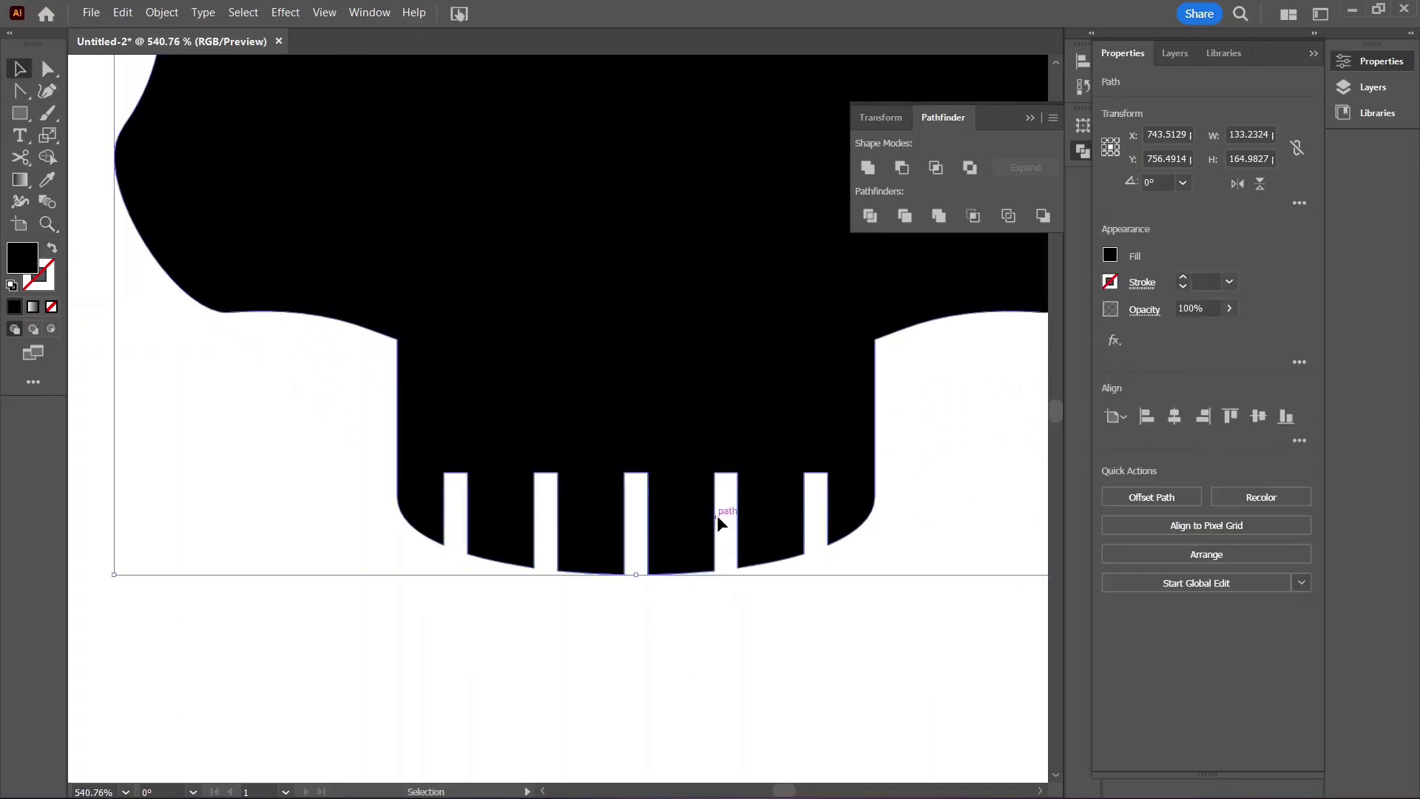
pyautogui.press('a')
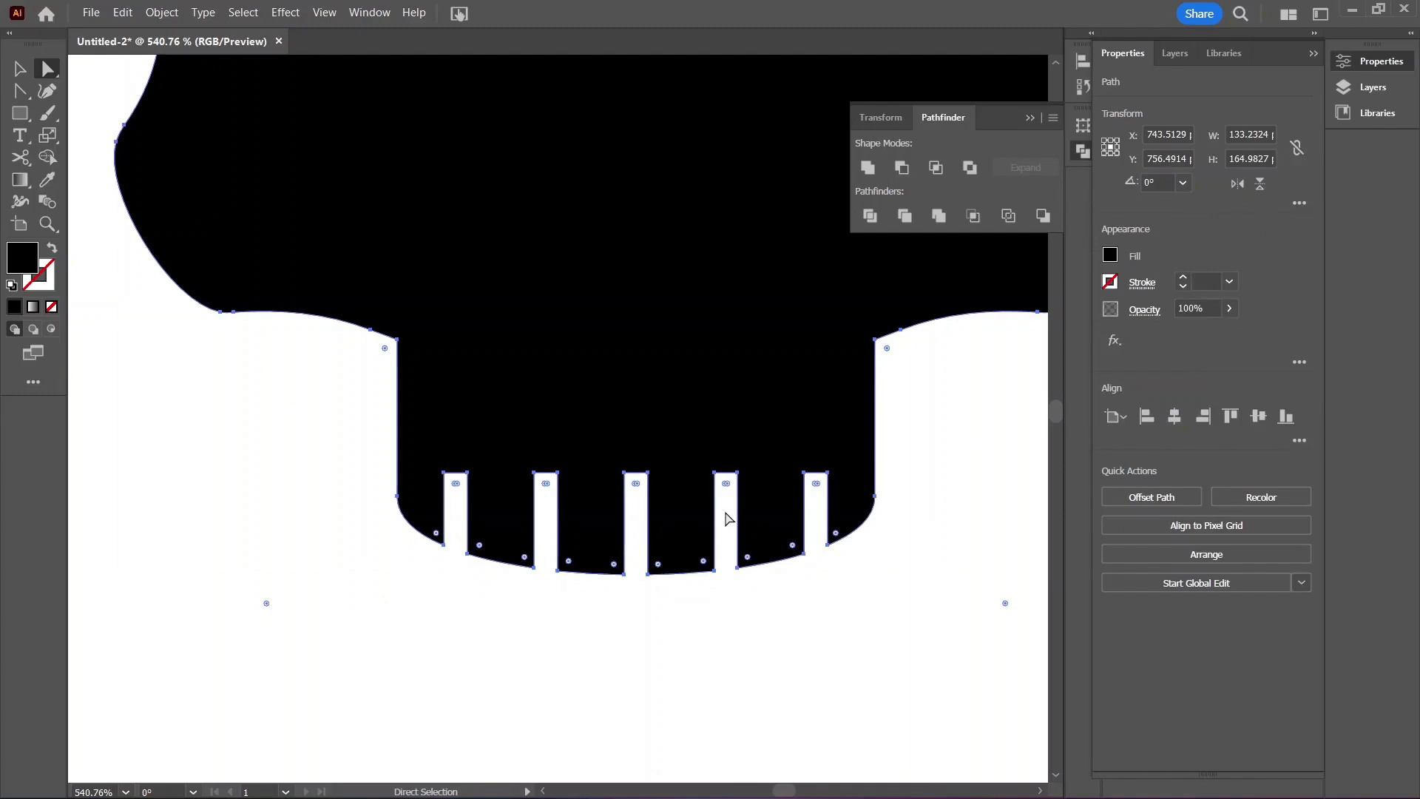
pyautogui.moveTo(728, 513); pyautogui.dragTo(508, 405)
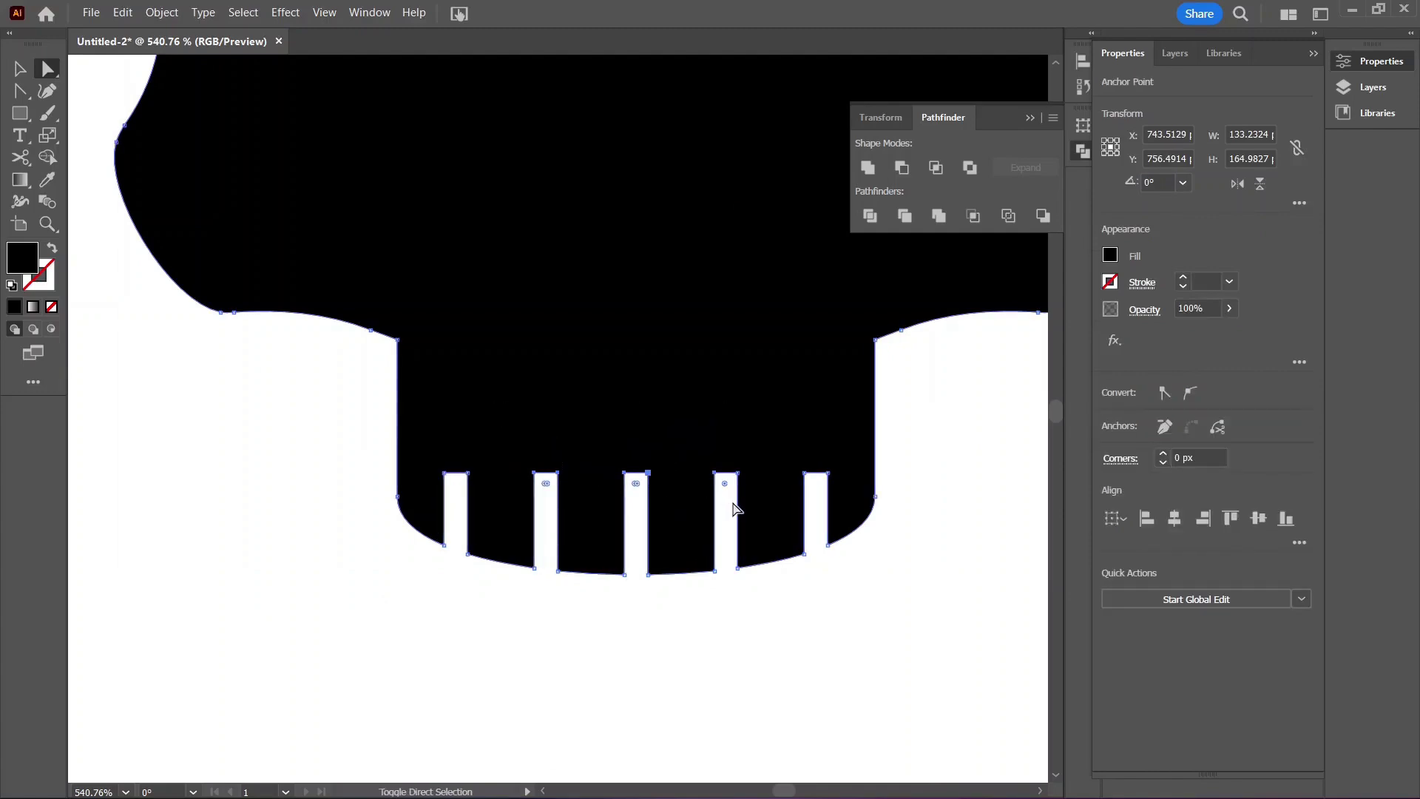
pyautogui.moveTo(733, 502); pyautogui.dragTo(761, 443)
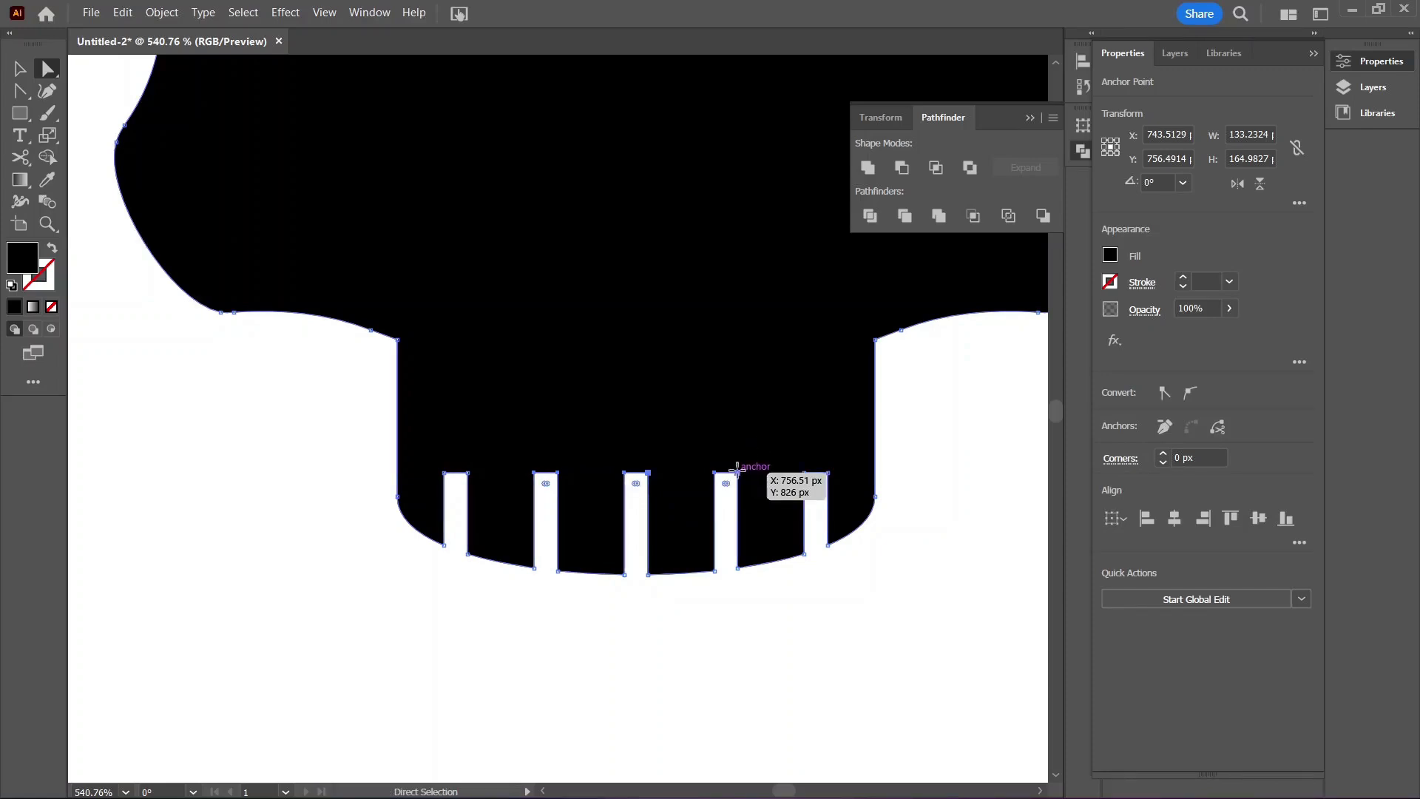
pyautogui.moveTo(737, 469); pyautogui.dragTo(735, 497)
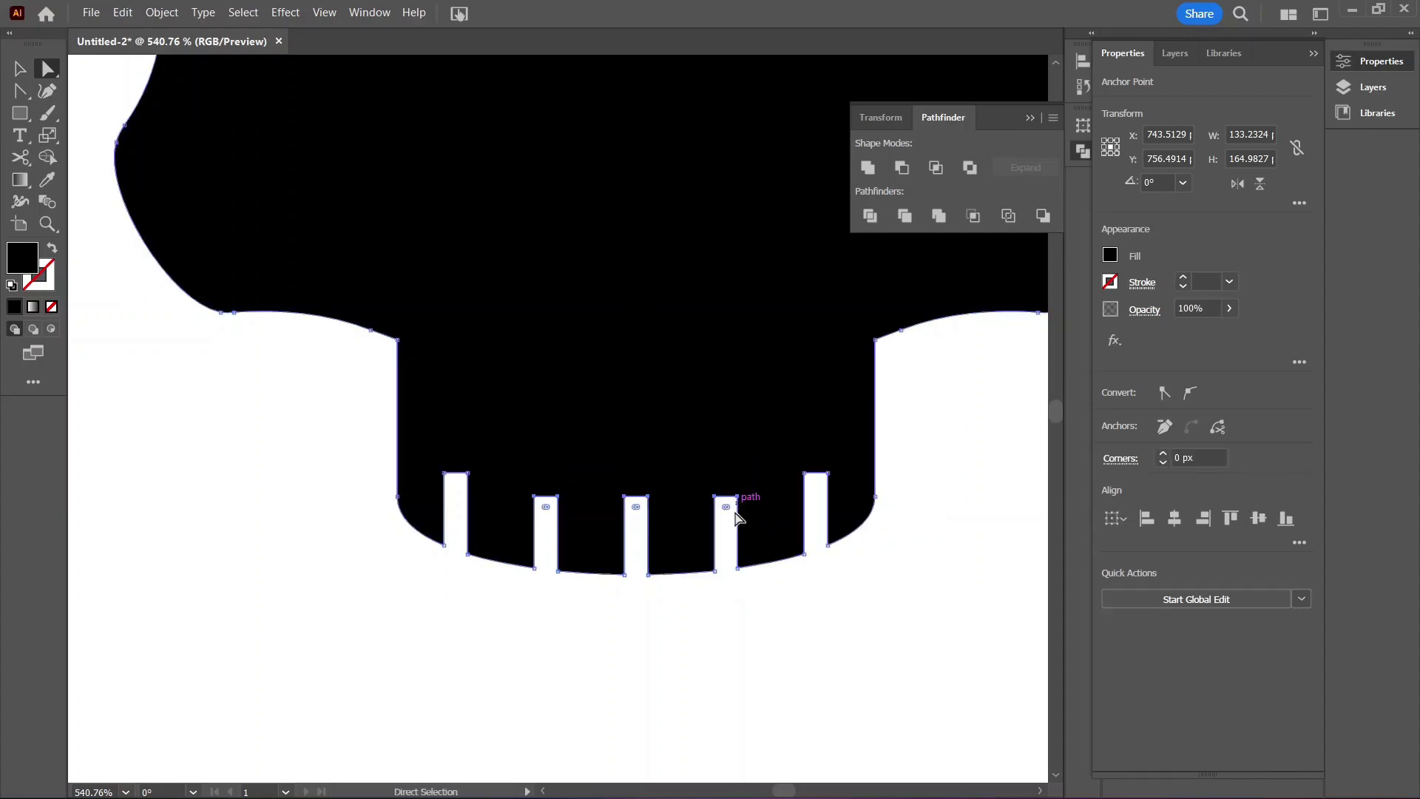
pyautogui.click(732, 662)
pyautogui.press('z')
pyautogui.keyDown('alt'); pyautogui.click(739, 659); pyautogui.keyUp('alt')
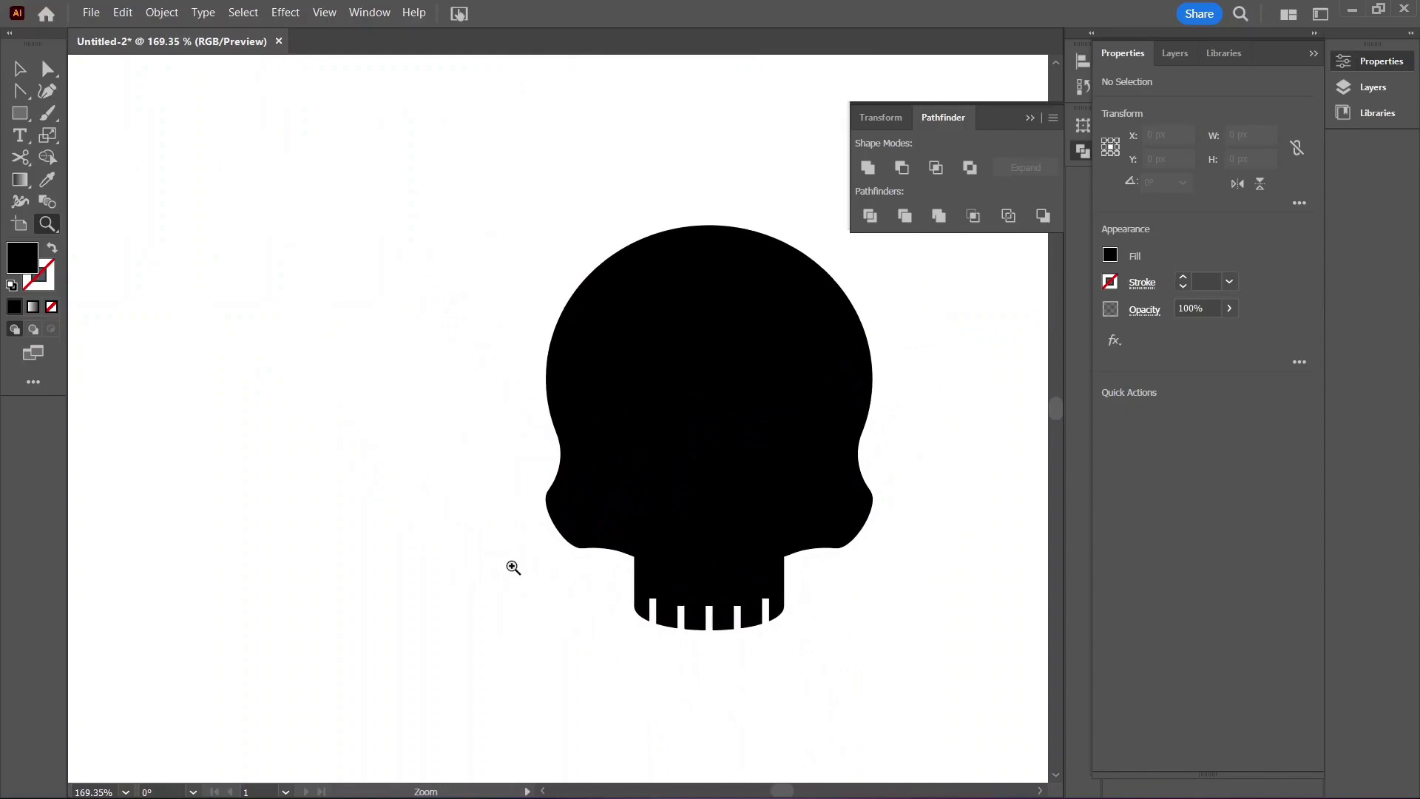
pyautogui.click(526, 570)
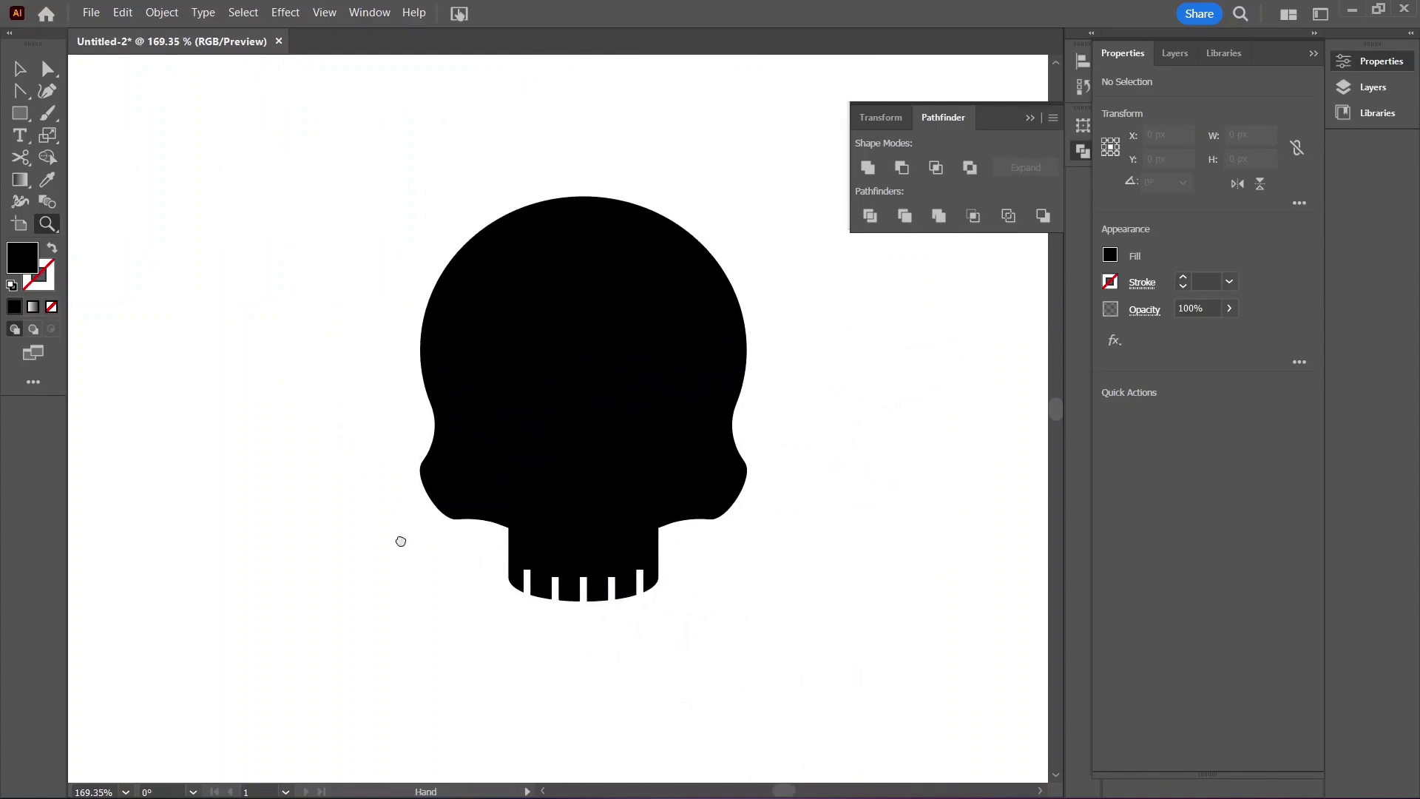
# Step: Draw a black rectangle below and left of the skull's left cheek and size it to 33 px wide and 29 px high
pyautogui.moveTo(539, 495); pyautogui.dragTo(631, 495)
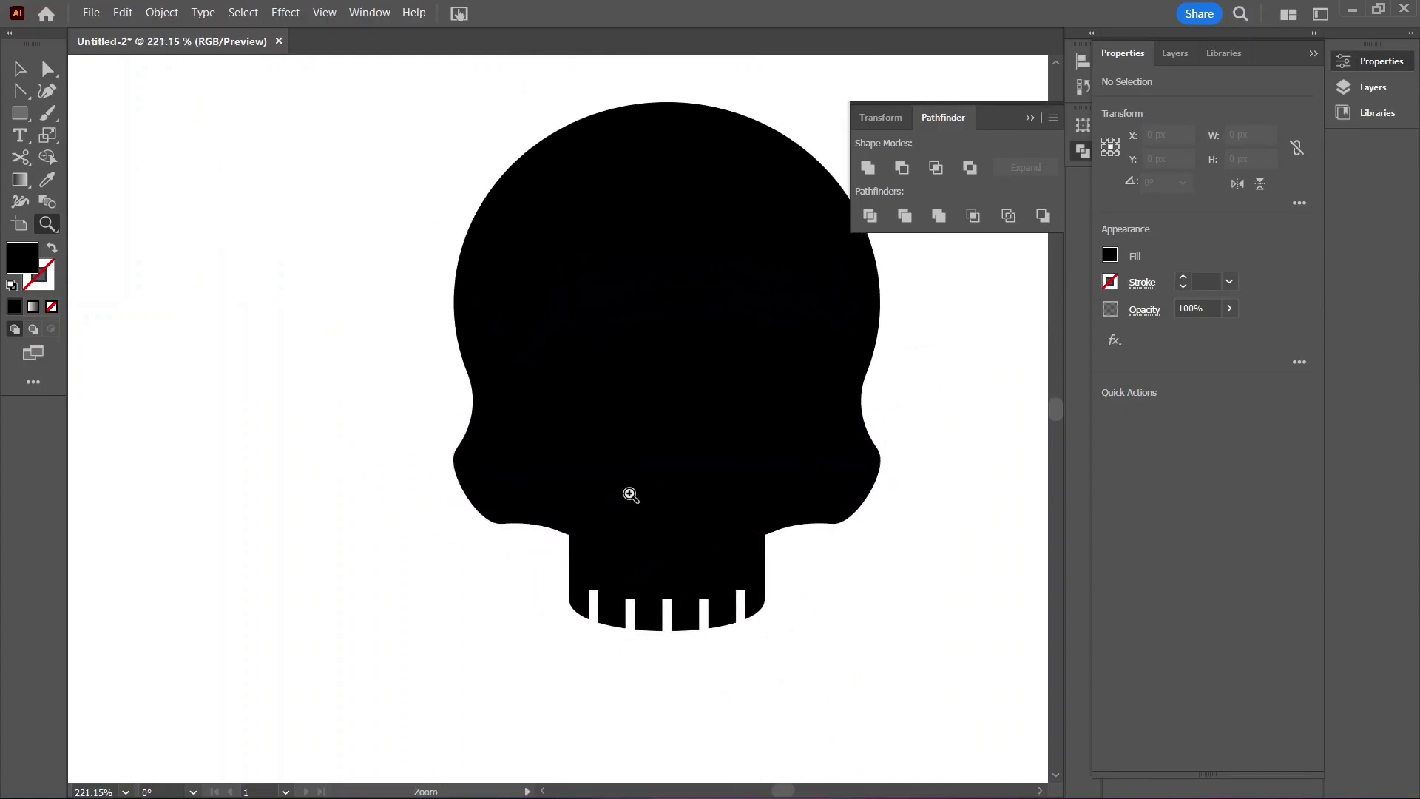
pyautogui.click(22, 117)
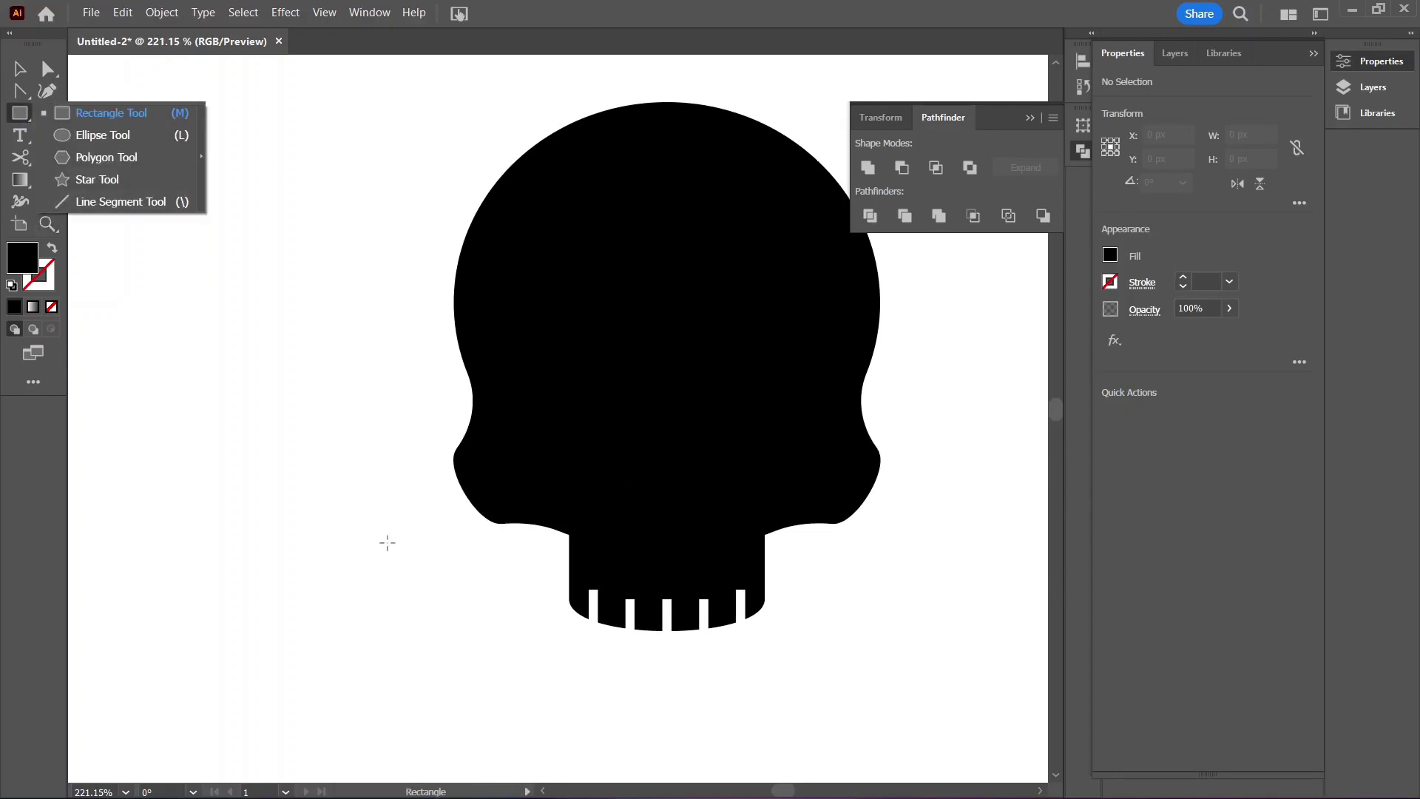
pyautogui.moveTo(349, 559); pyautogui.dragTo(474, 652)
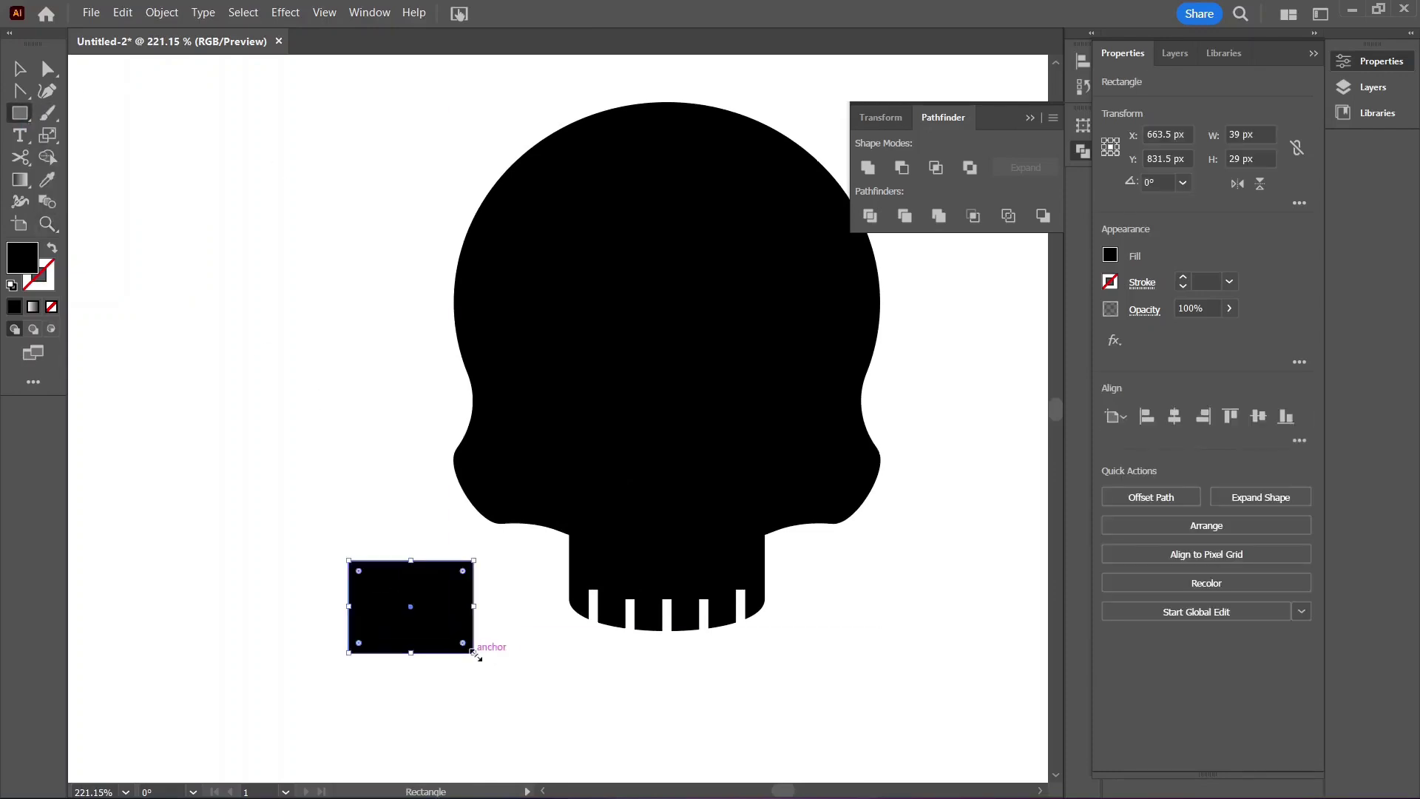
pyautogui.click(1250, 133)
pyautogui.write('33')
pyautogui.press('Tab')
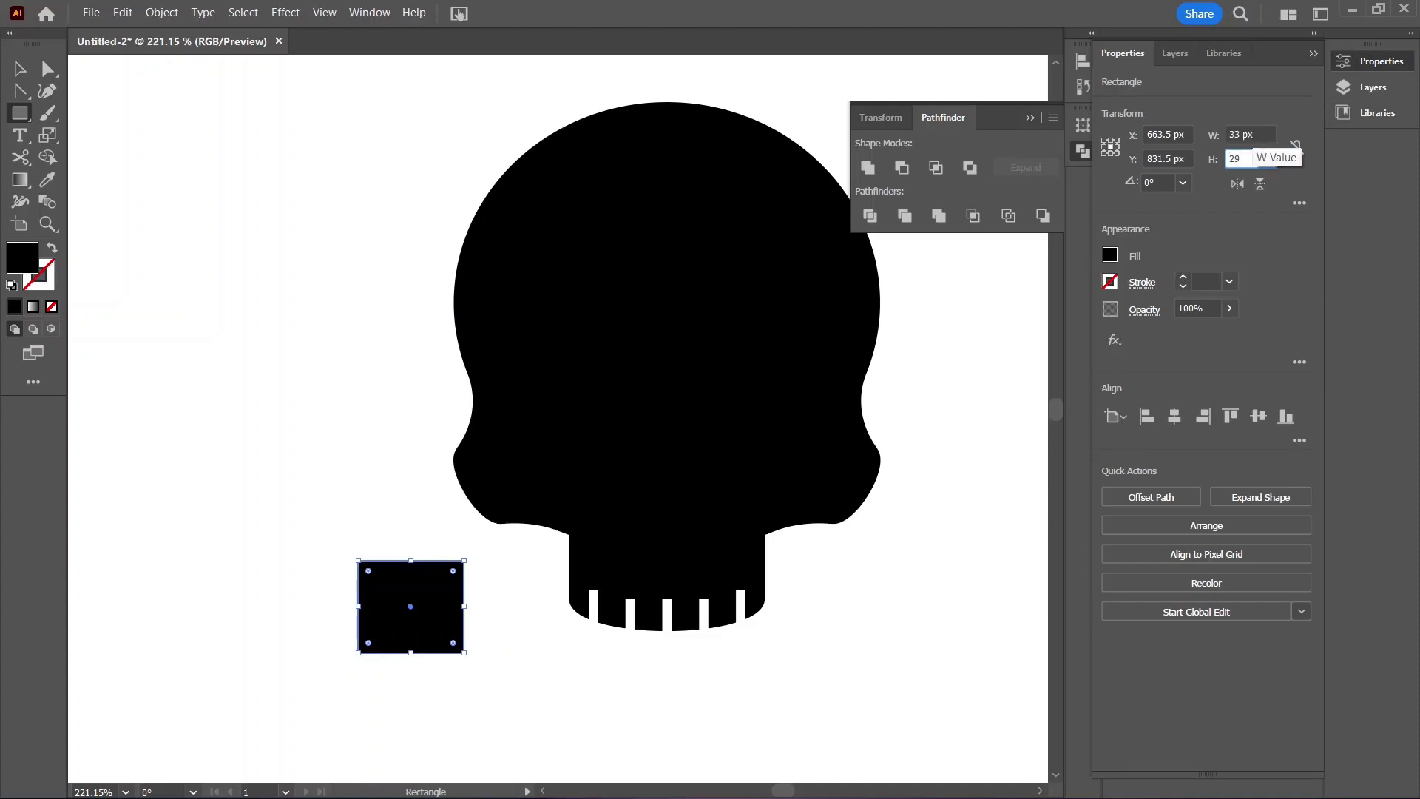
pyautogui.press('Escape')
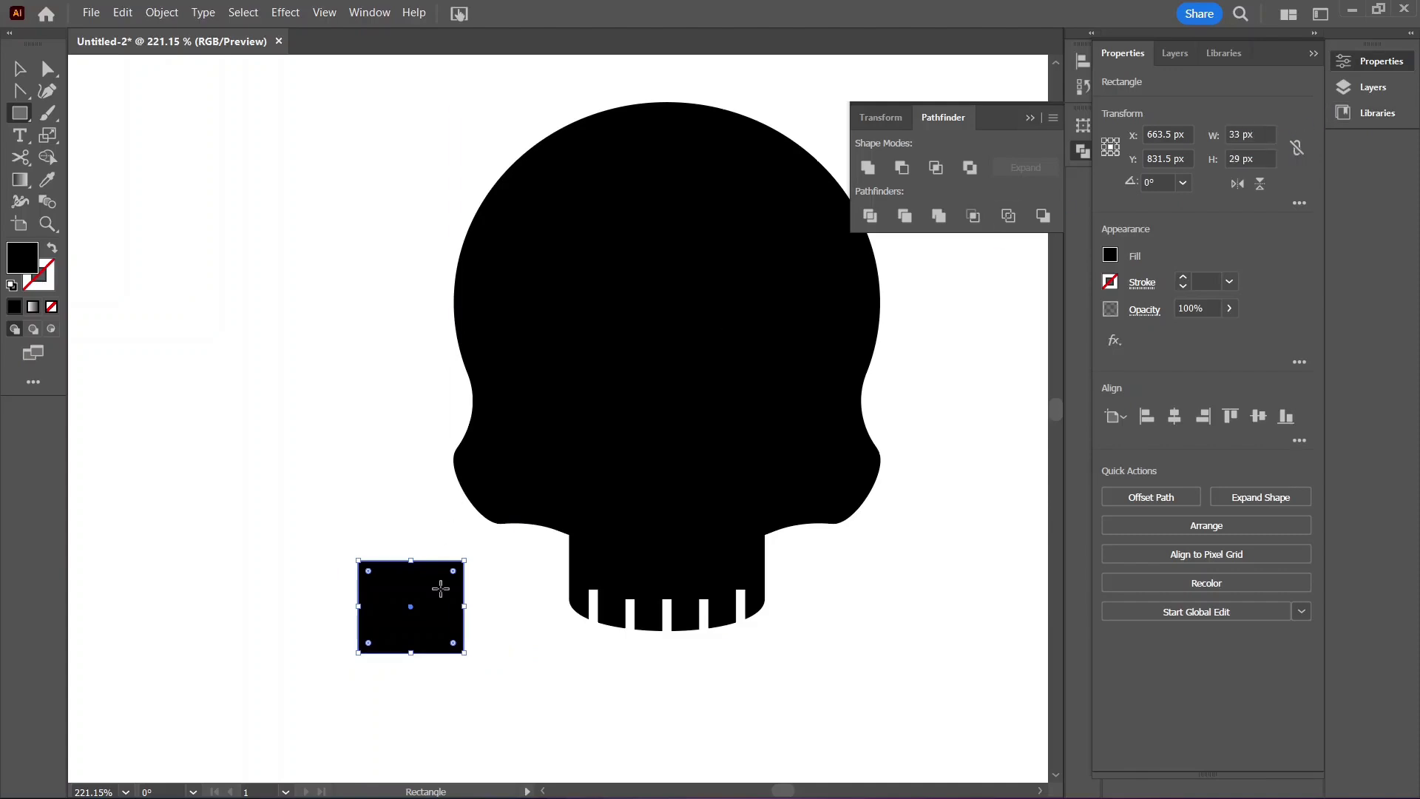
# Step: Convert all four corner anchors of the small rectangle to smooth points to round it into a soft eye-socket shape
pyautogui.press('z')
pyautogui.moveTo(400, 627); pyautogui.dragTo(608, 612)
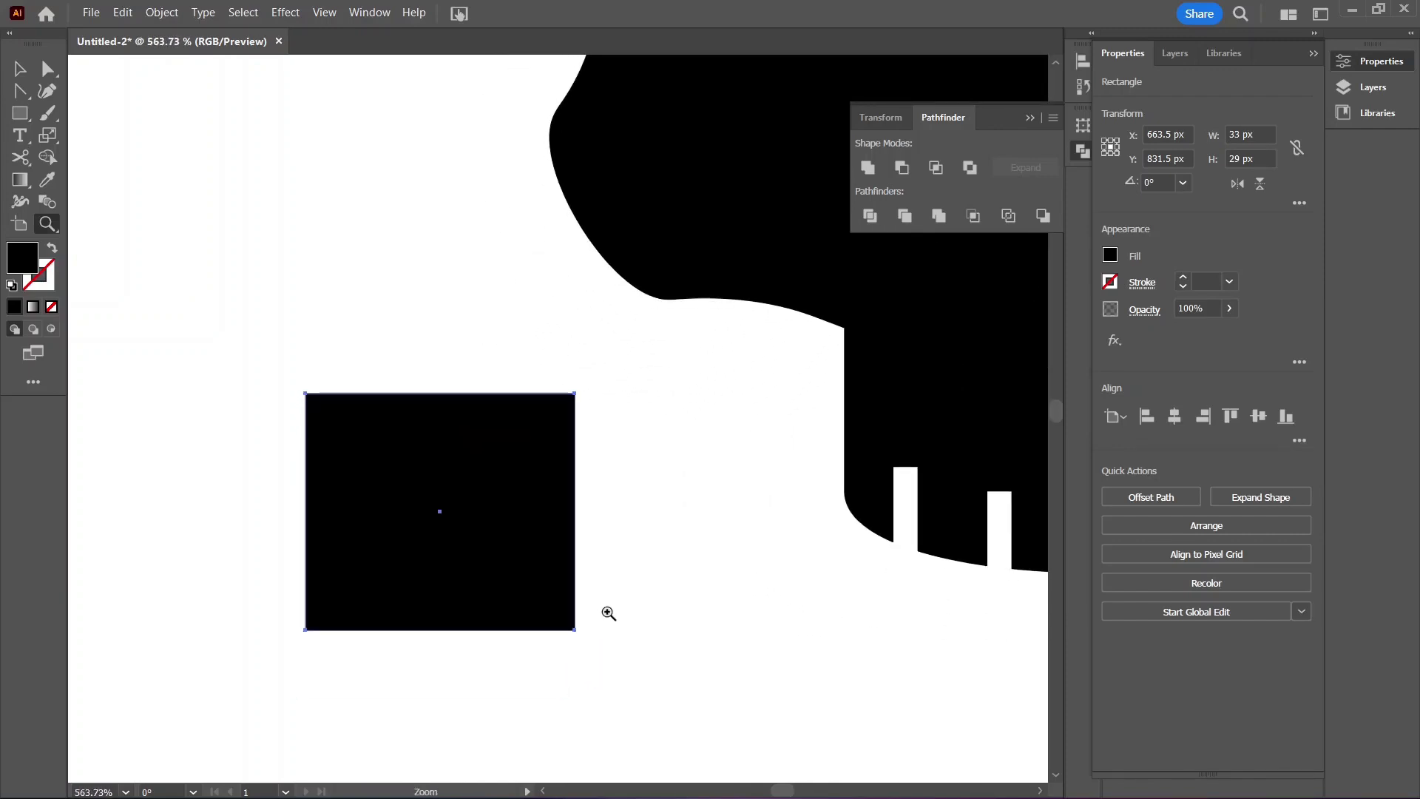
pyautogui.press('a')
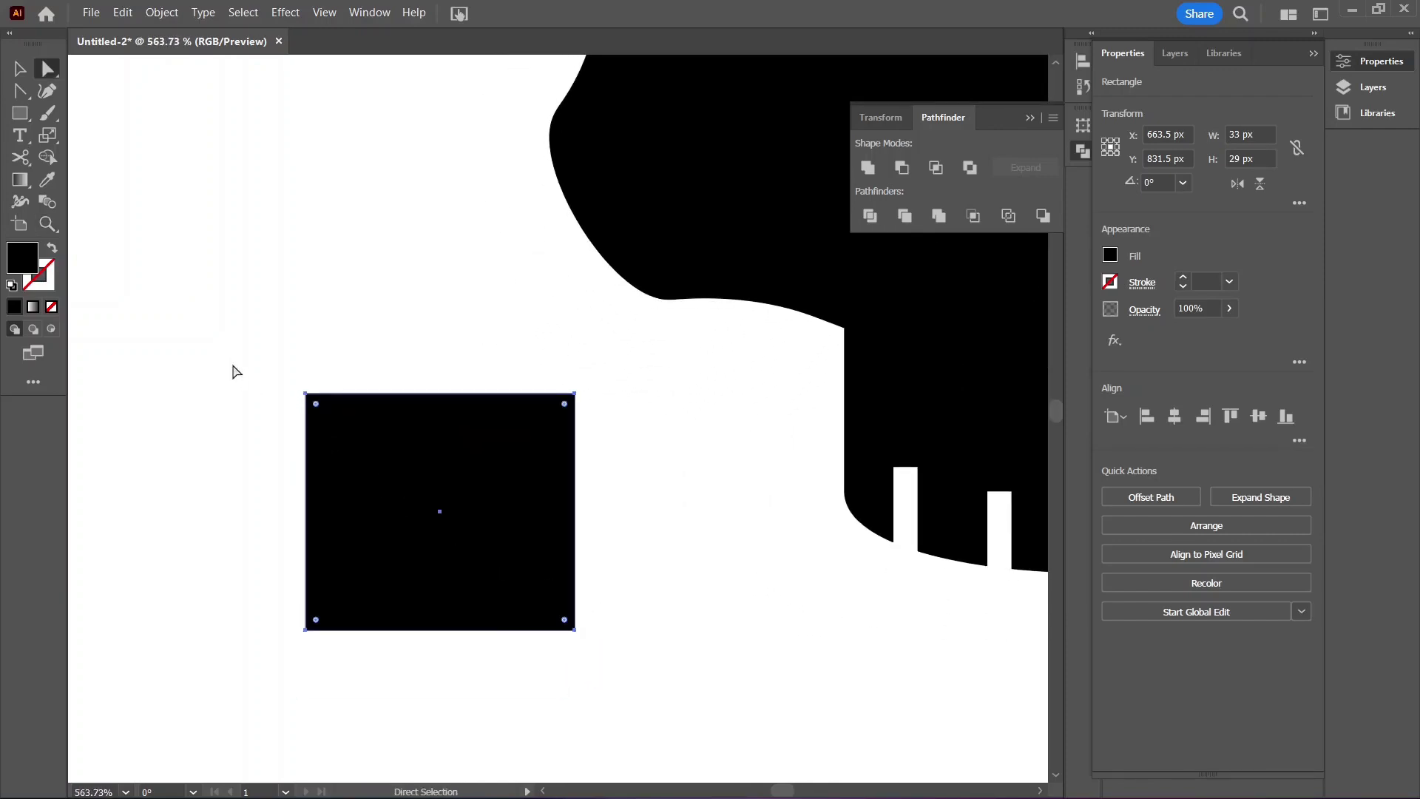
pyautogui.moveTo(233, 365); pyautogui.dragTo(358, 656)
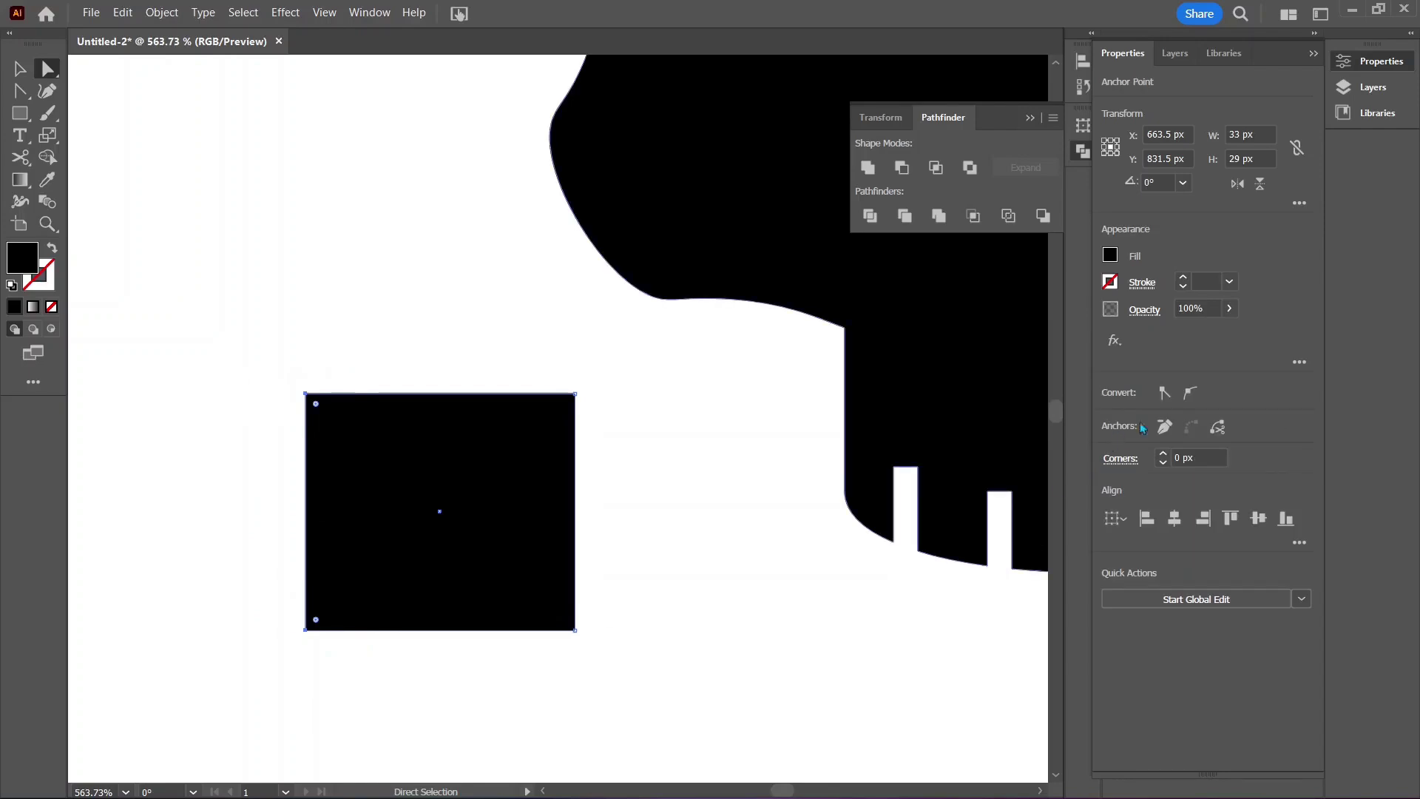
pyautogui.click(1190, 393)
pyautogui.moveTo(543, 354); pyautogui.dragTo(638, 659)
pyautogui.click(1190, 393)
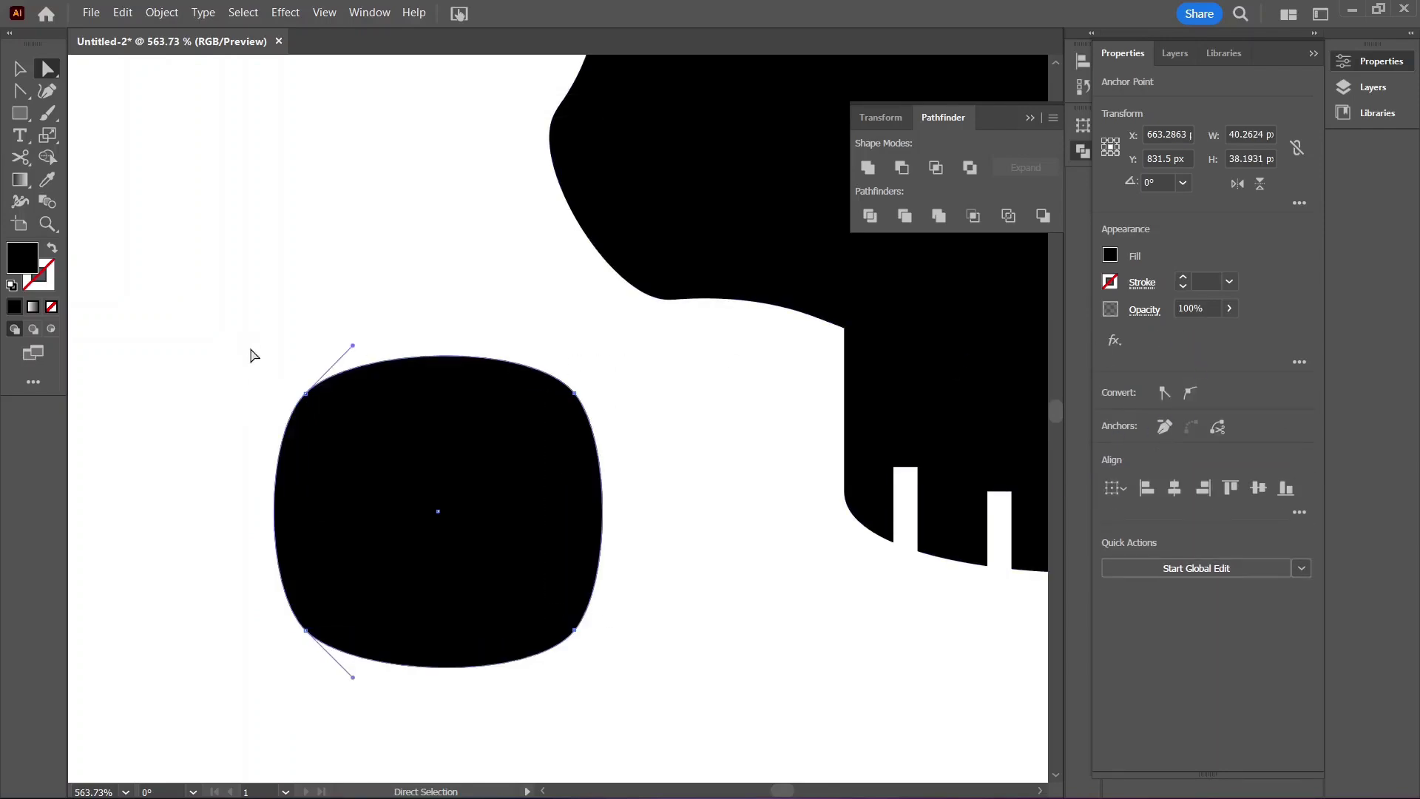
# Step: Move the eye shape's upper-left anchor down 1 px and its lower-left anchor about 2 px right and 1 px up
pyautogui.click(333, 439)
pyautogui.click(306, 394)
pyautogui.moveTo(308, 397); pyautogui.dragTo(308, 406)
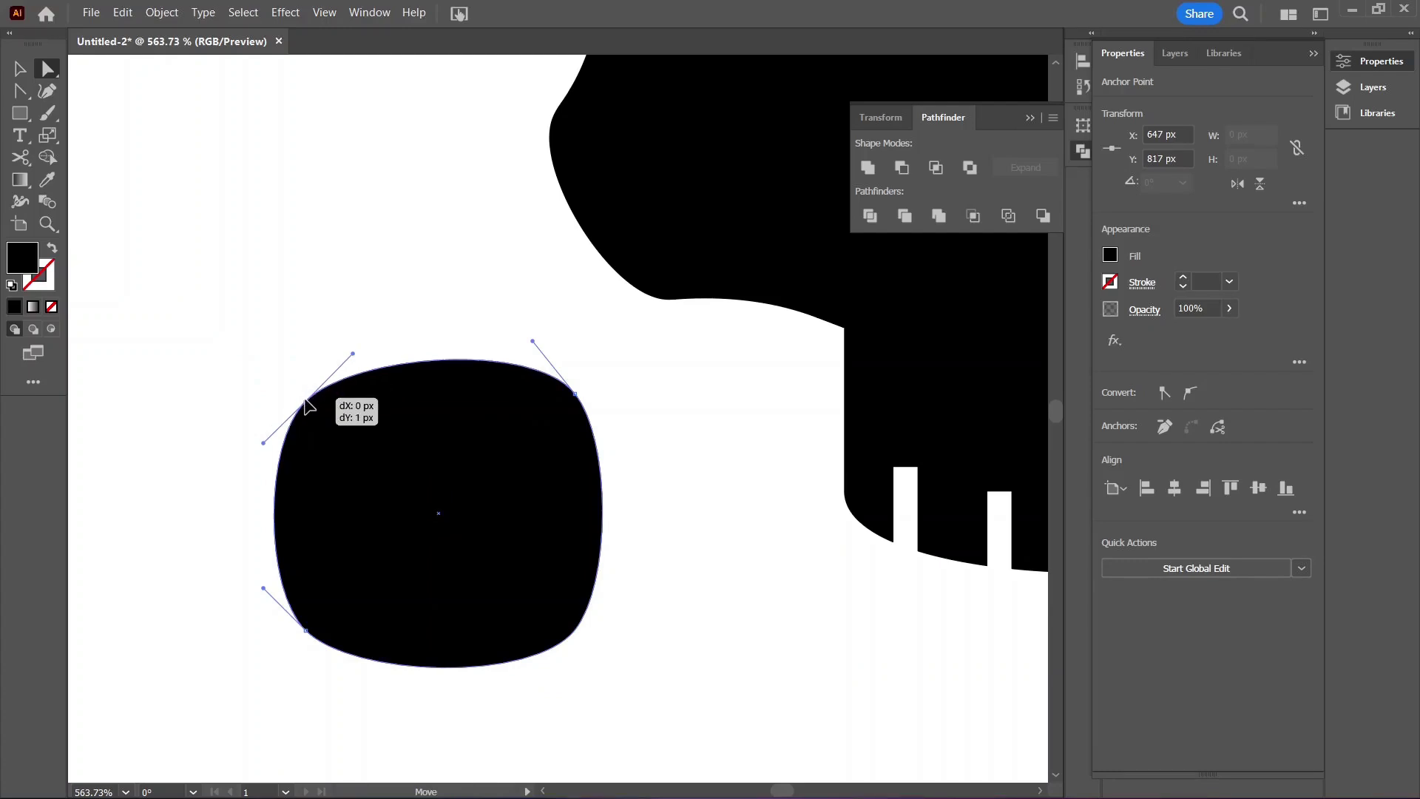
pyautogui.moveTo(304, 399); pyautogui.dragTo(306, 400)
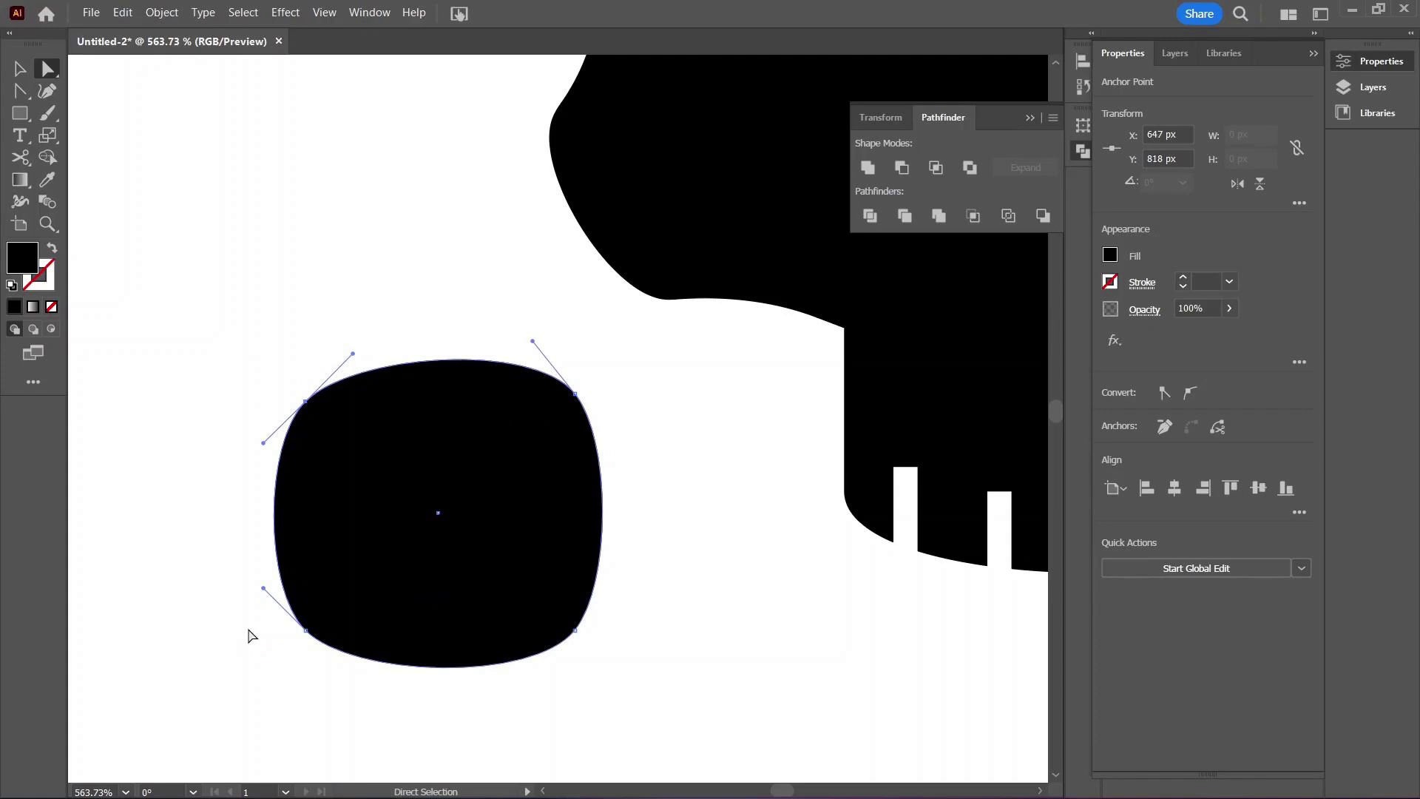
pyautogui.moveTo(249, 630); pyautogui.dragTo(387, 685)
pyautogui.moveTo(306, 629); pyautogui.dragTo(319, 621)
pyautogui.click(624, 665)
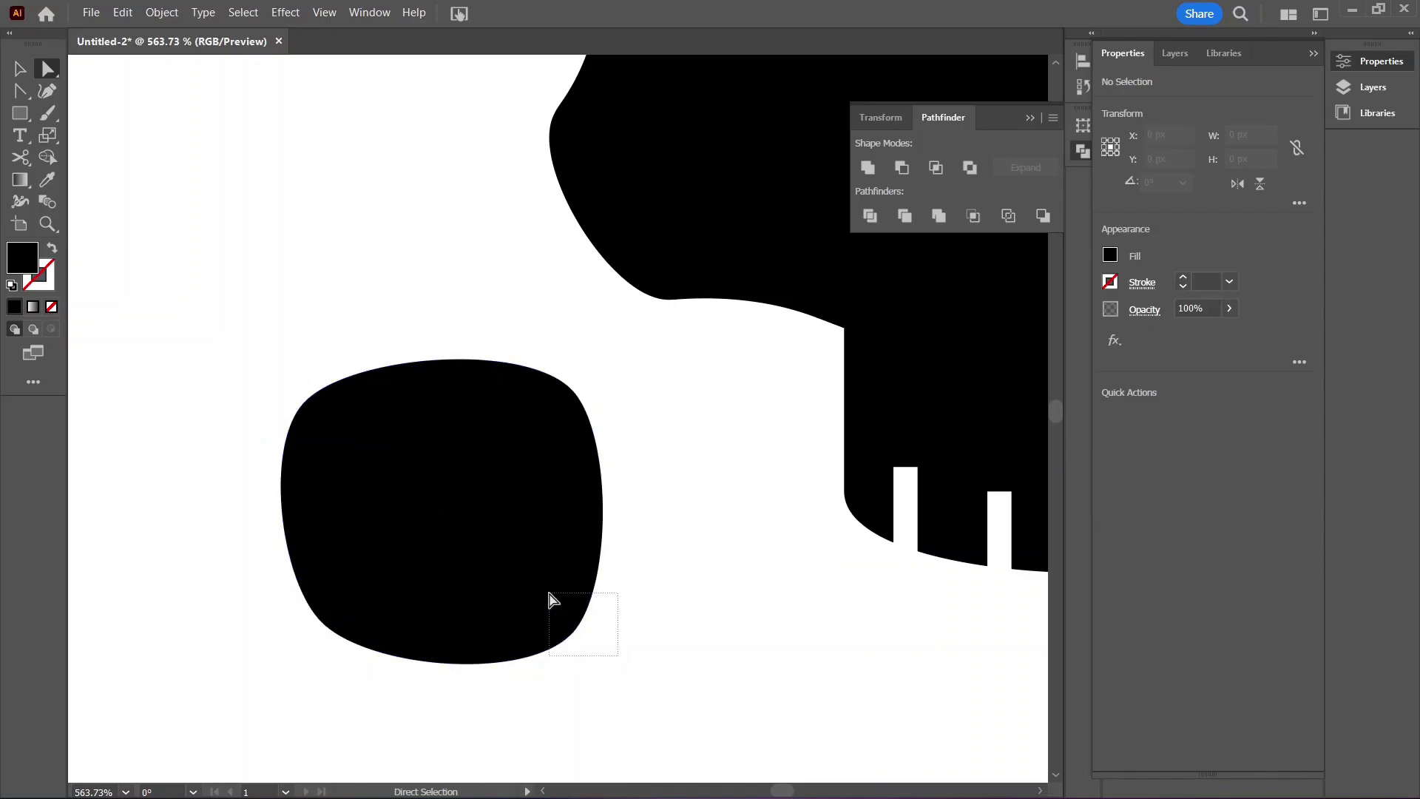
# Step: Raise the eye shape's lower-right anchor about 6 px and shift it slightly left, and move the upper-right anchor to X 681 px, Y 820 px
pyautogui.click(576, 631)
pyautogui.moveTo(575, 629); pyautogui.dragTo(565, 581)
pyautogui.click(575, 393)
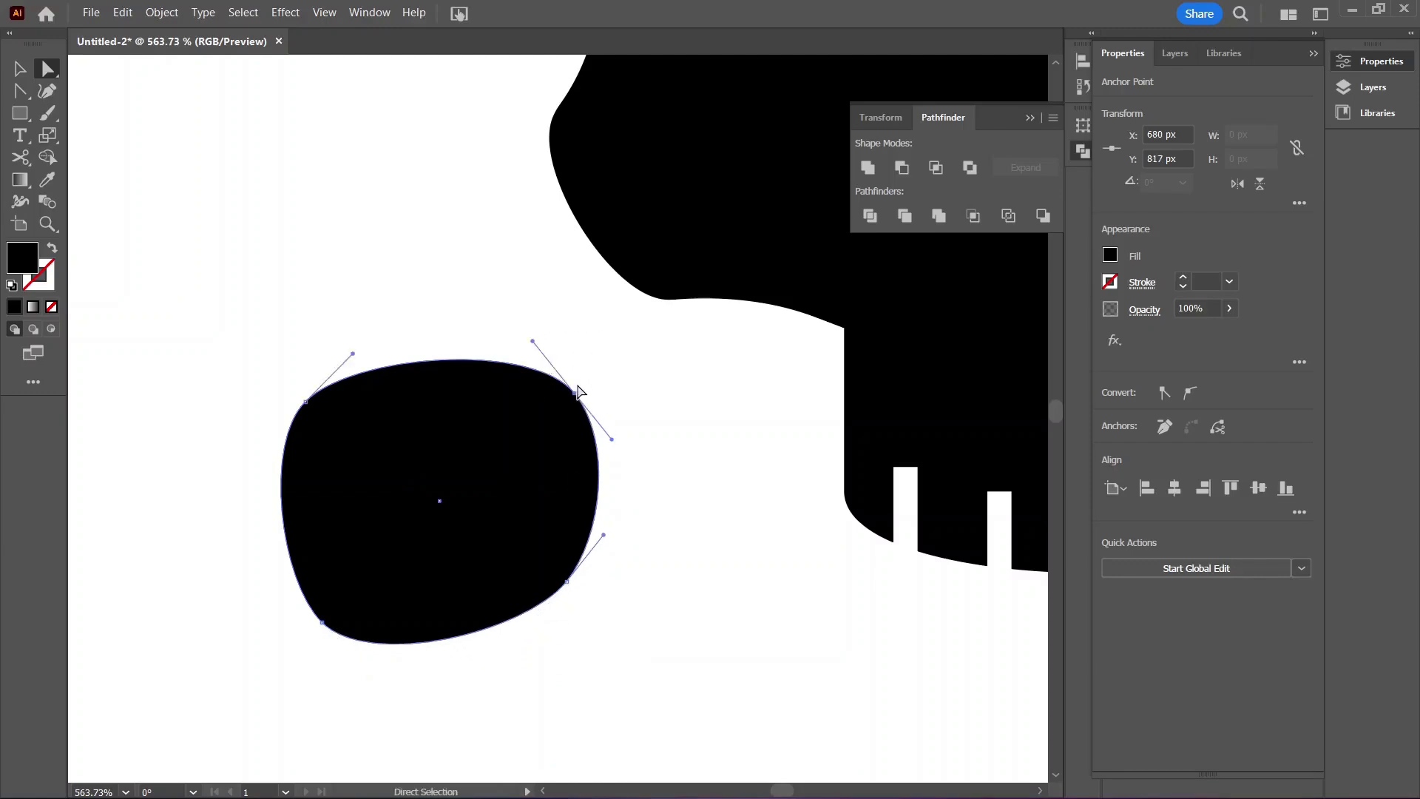
pyautogui.moveTo(576, 394); pyautogui.dragTo(582, 425)
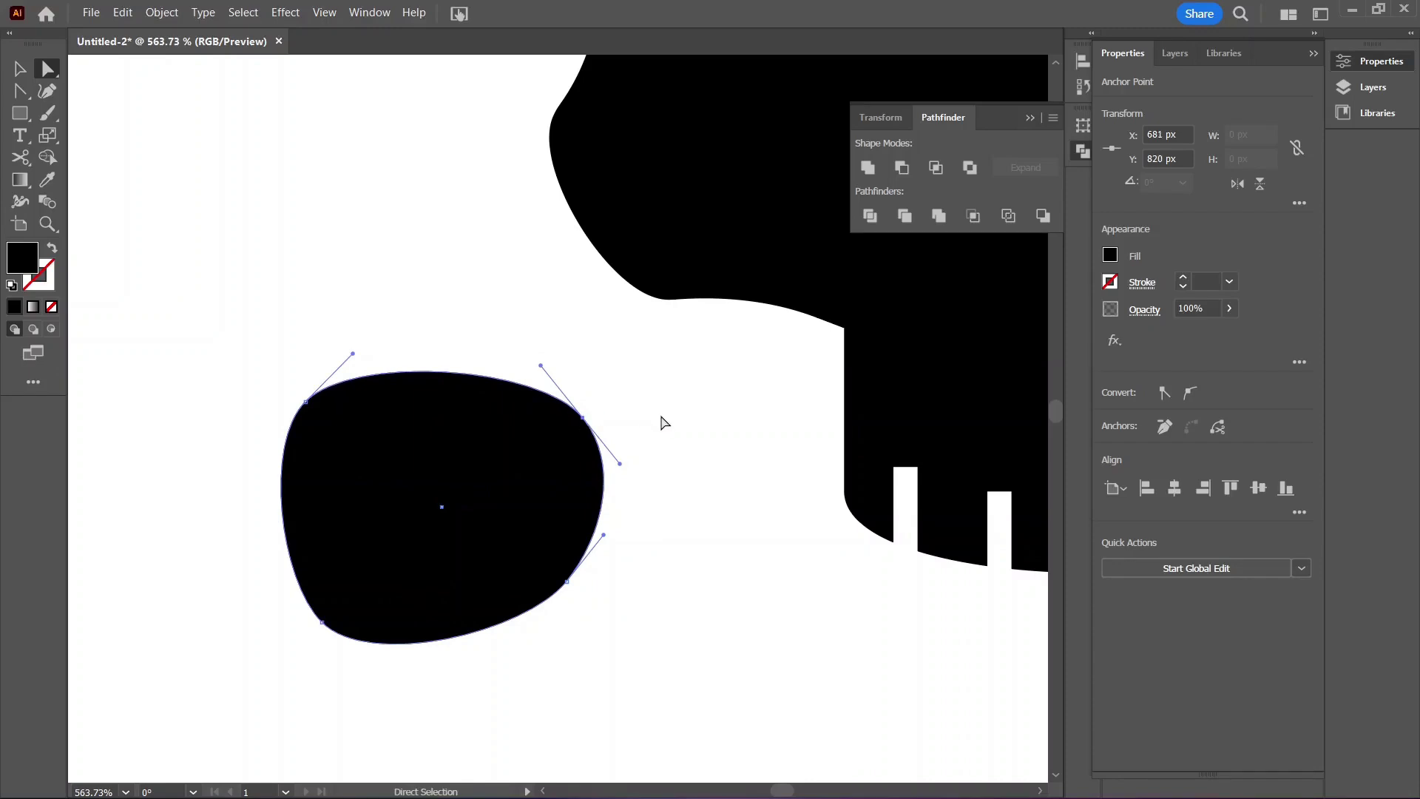
pyautogui.click(663, 423)
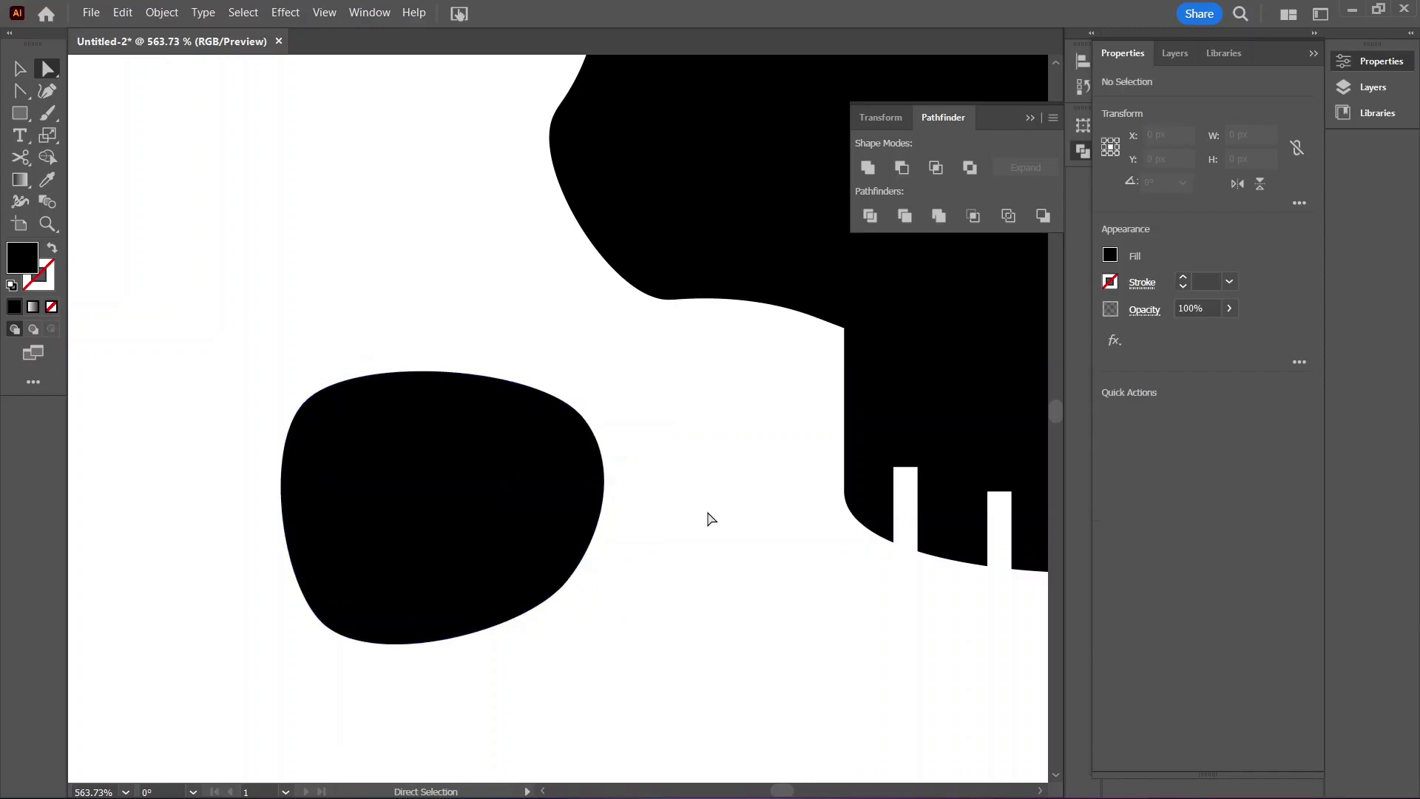
# Step: Change the eye shape's fill to dark red 843838 so it contrasts with the black skull
pyautogui.click(478, 508)
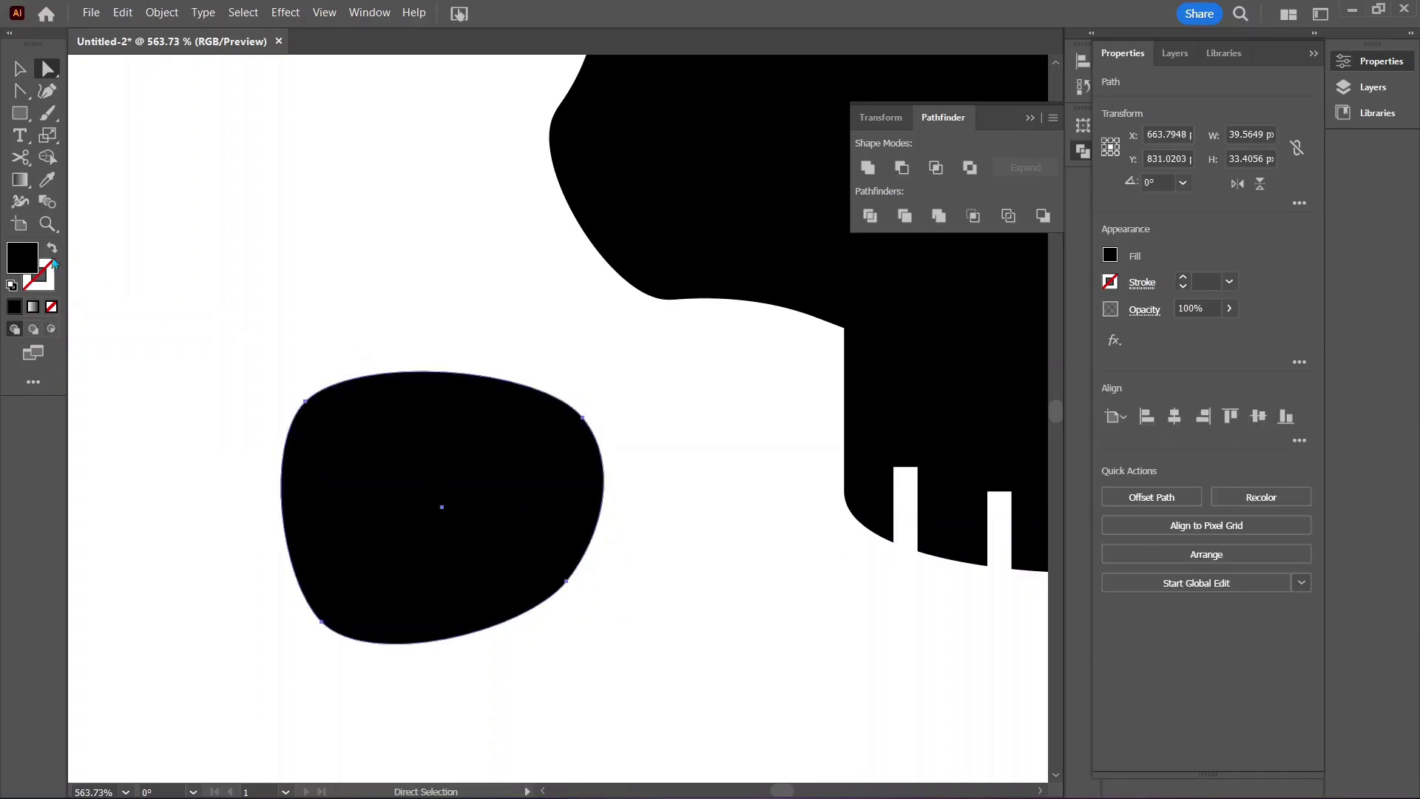
pyautogui.doubleClick(27, 260)
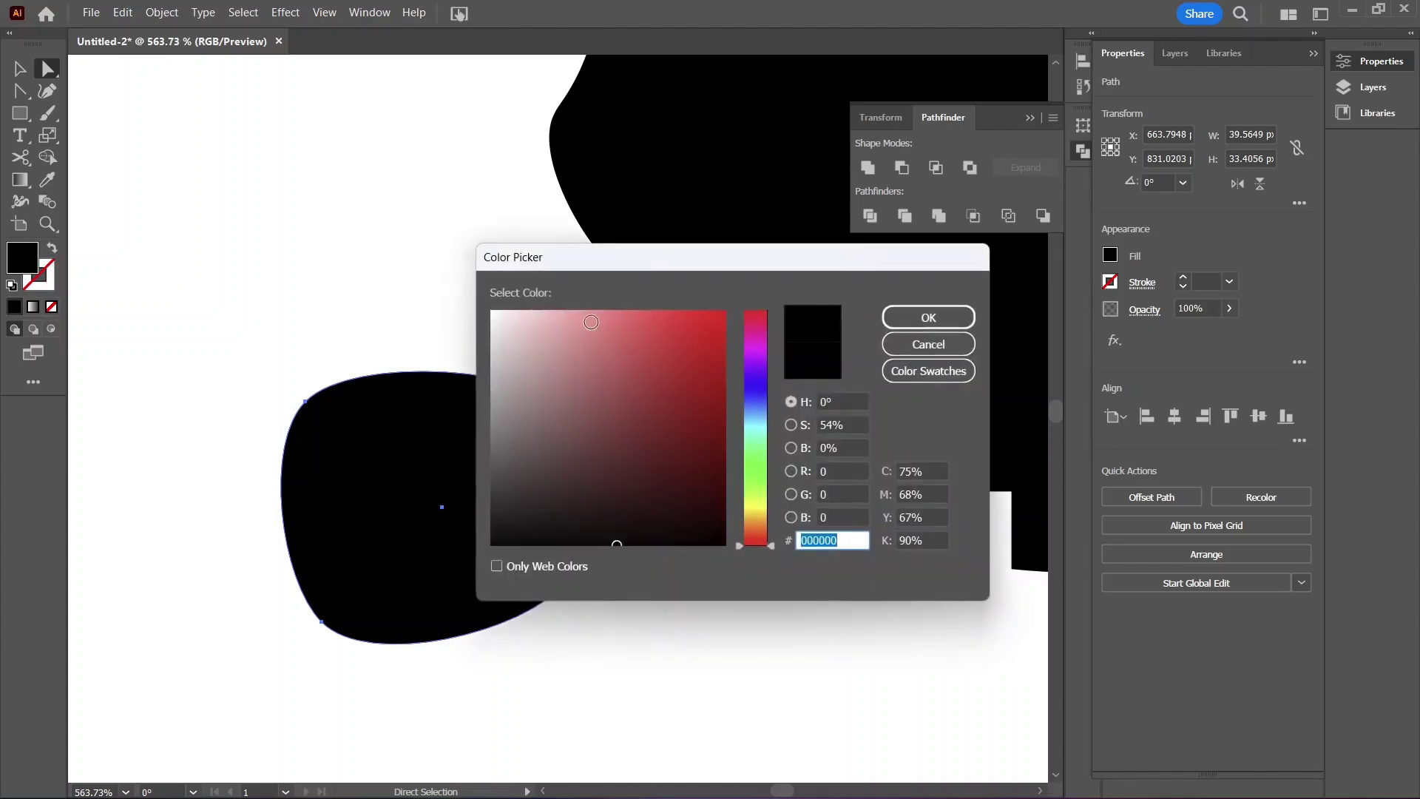
pyautogui.click(601, 395)
pyautogui.moveTo(601, 395); pyautogui.dragTo(625, 423)
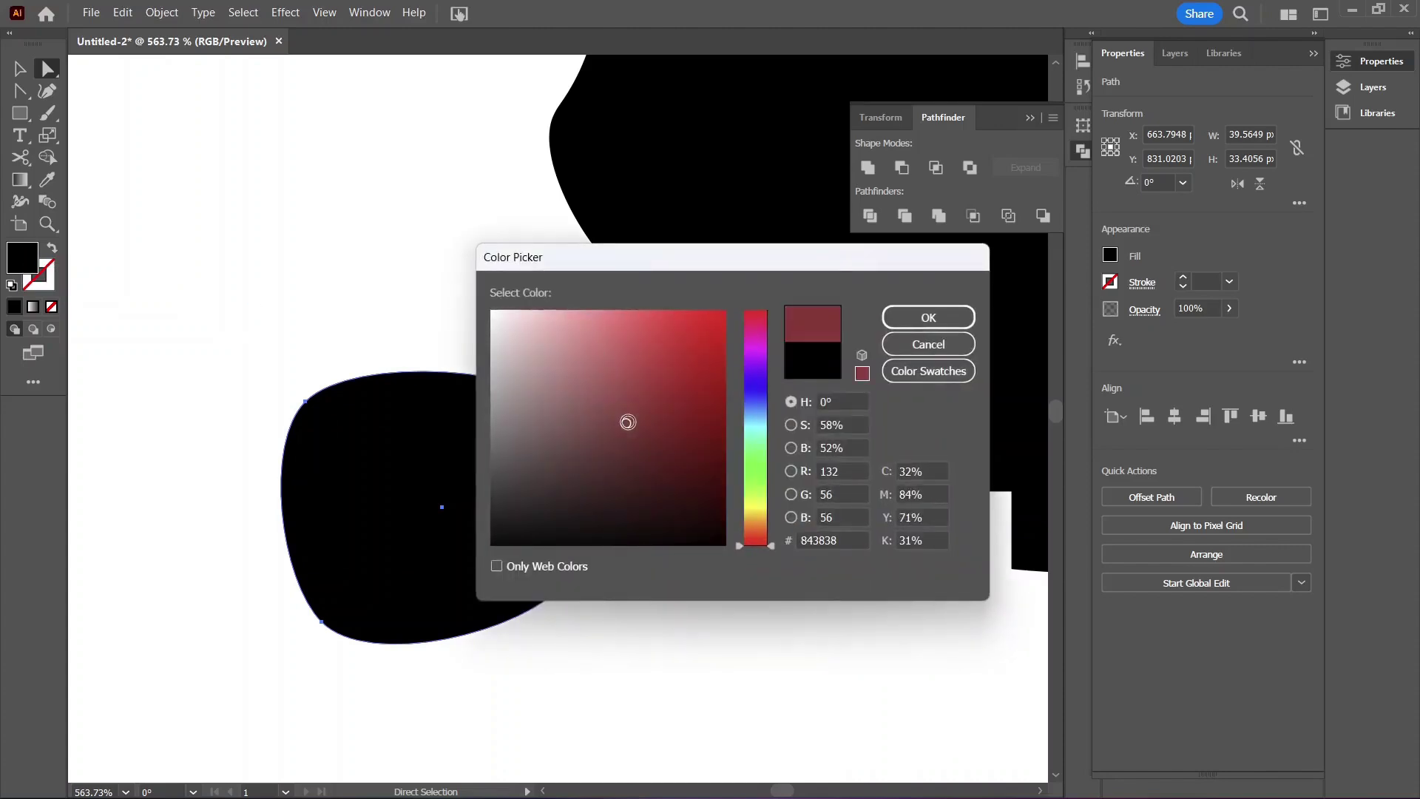
pyautogui.click(935, 311)
# Step: Place the dark red eye shape on the left half of the skull's face at about X 714 px, Y 766 px
pyautogui.press('z')
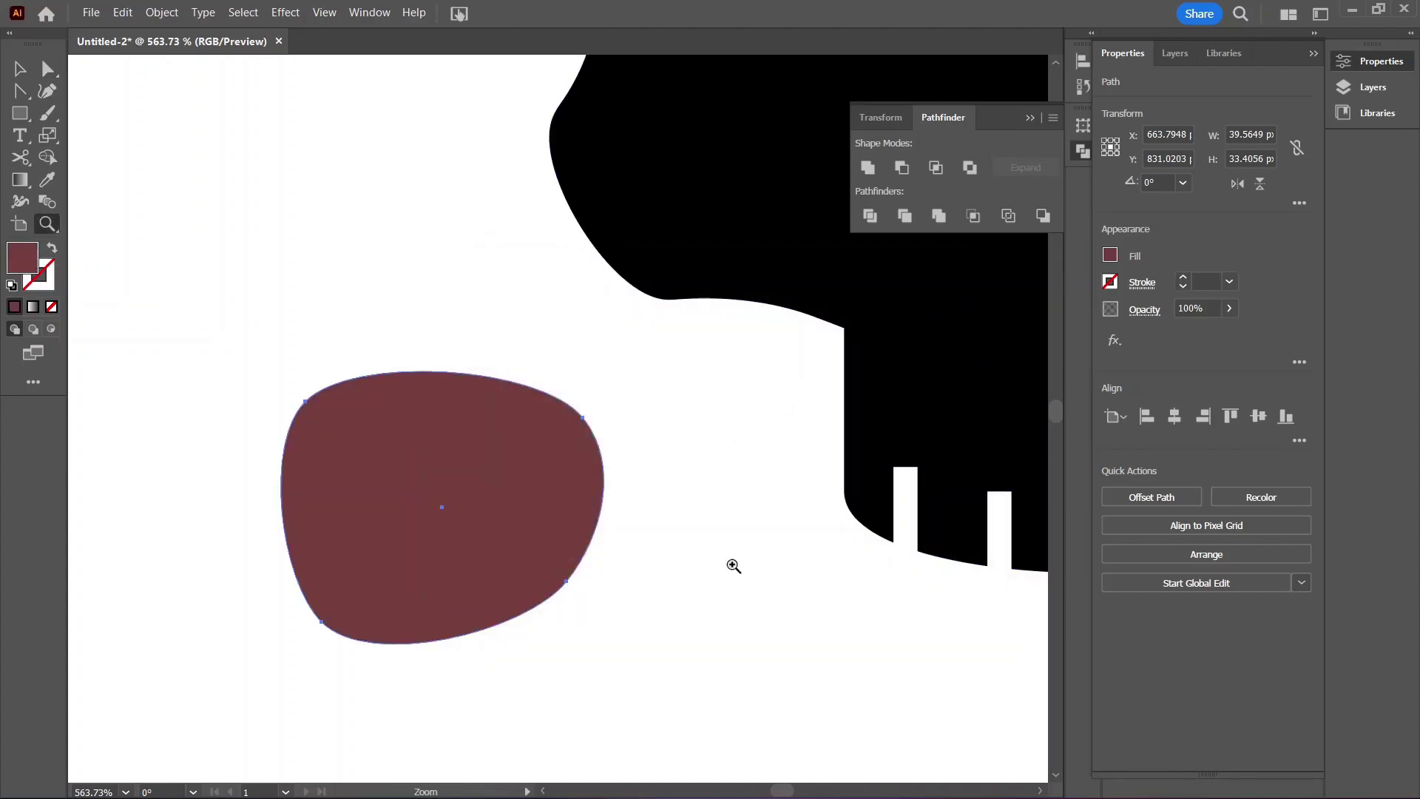
pyautogui.moveTo(733, 564); pyautogui.dragTo(535, 447)
pyautogui.hscroll(5, 491, 482)
pyautogui.press('v')
pyautogui.click(427, 545)
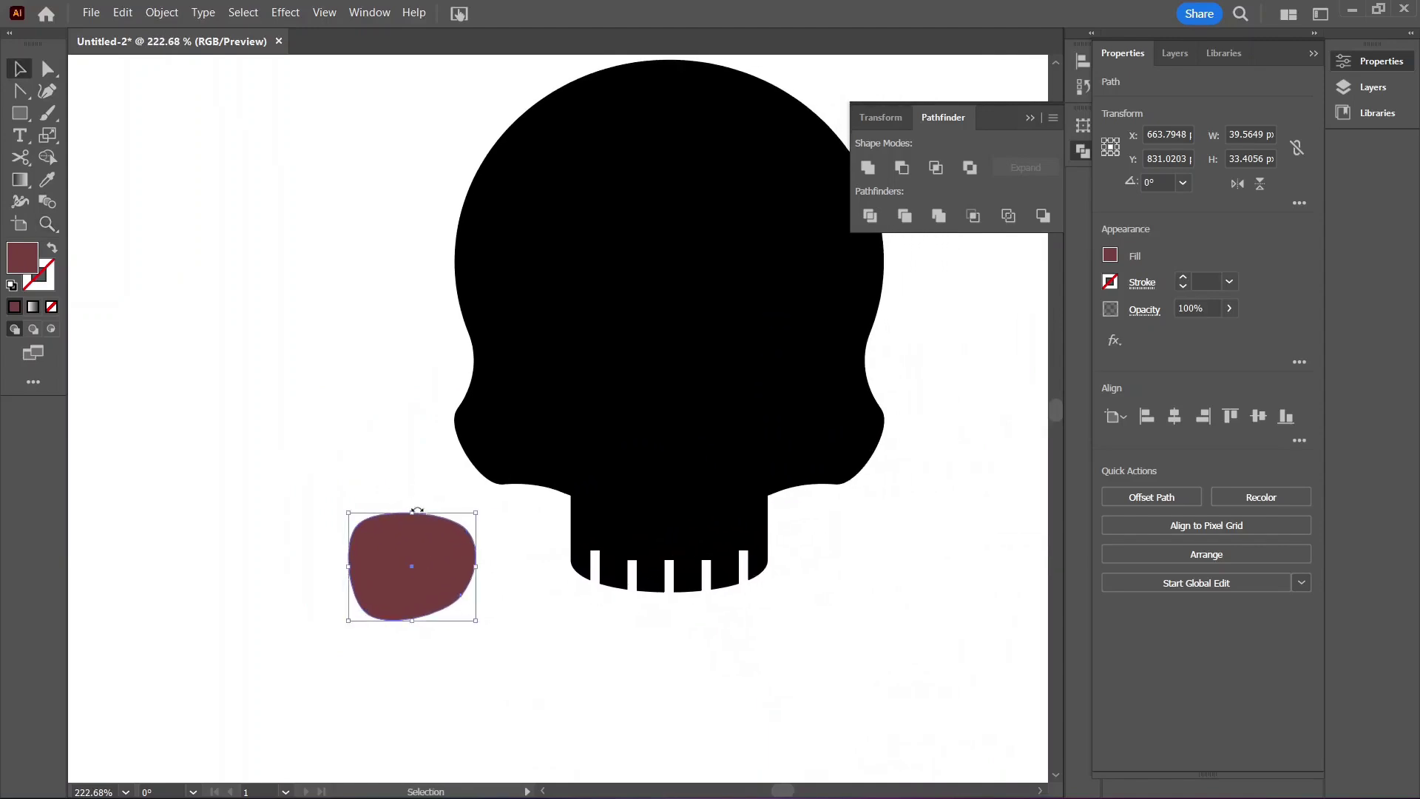
pyautogui.moveTo(427, 545); pyautogui.dragTo(613, 371)
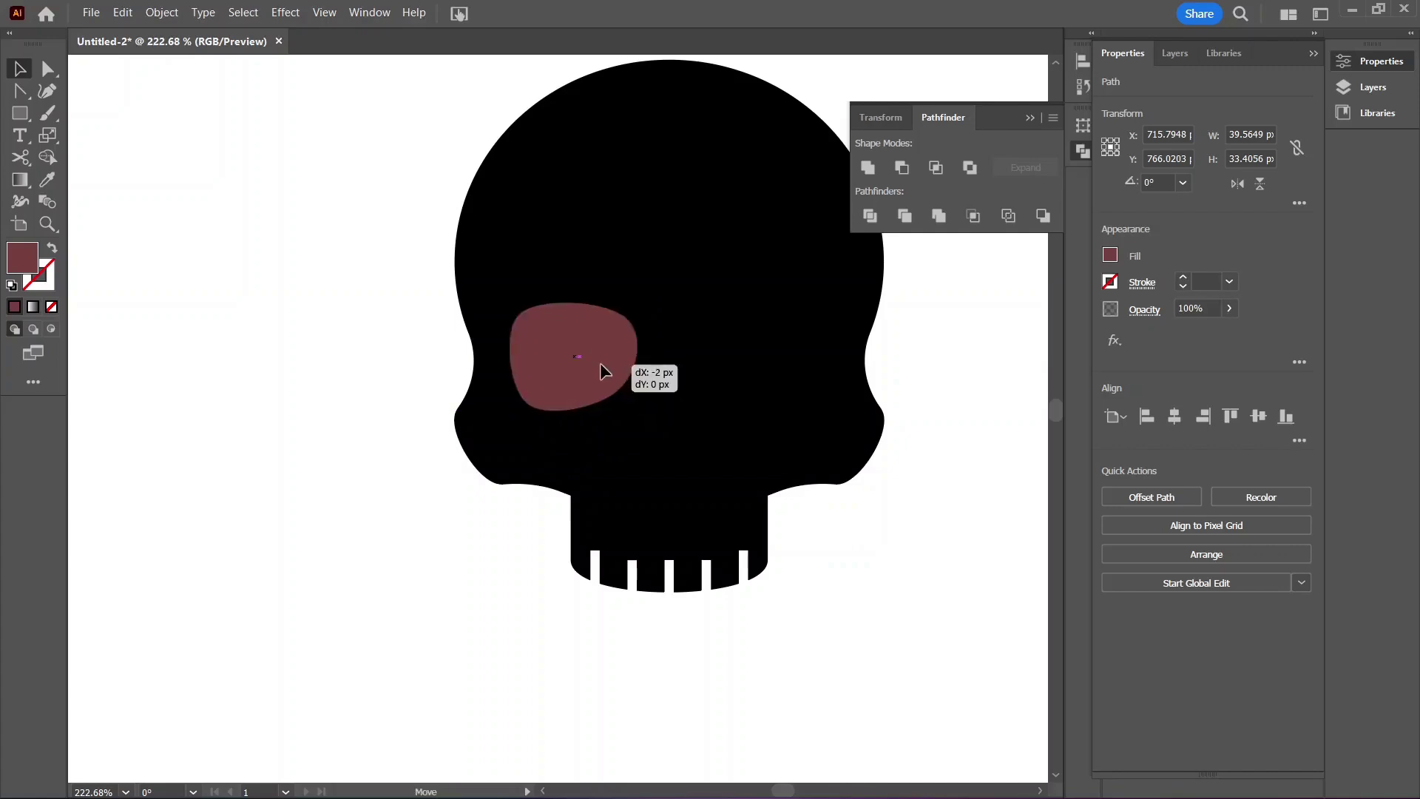
# Step: Copy the eye shape straight across to the skull's right half, flip the copy horizontally, and shift the left eye 2 px left
pyautogui.moveTo(596, 361); pyautogui.dragTo(796, 365)
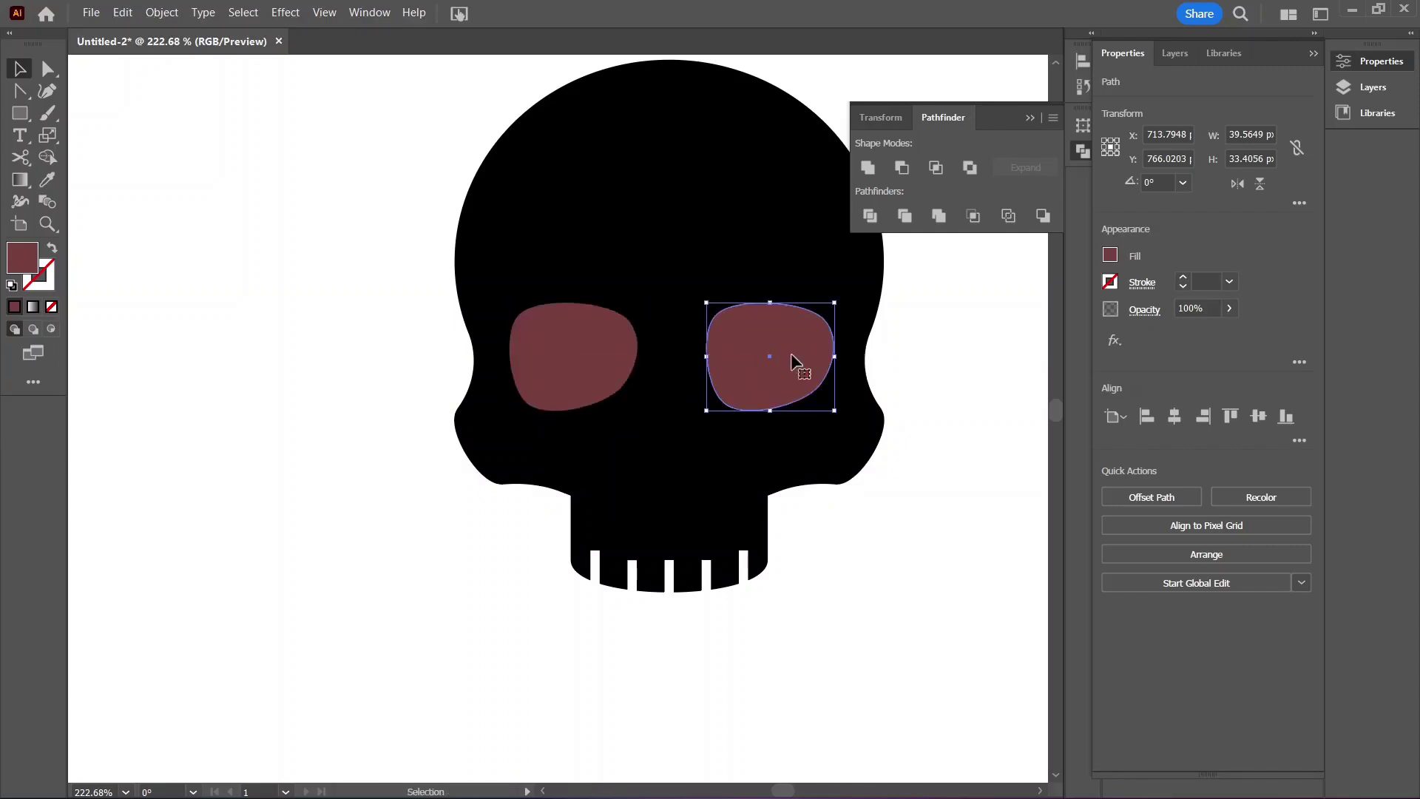
pyautogui.click(1239, 184)
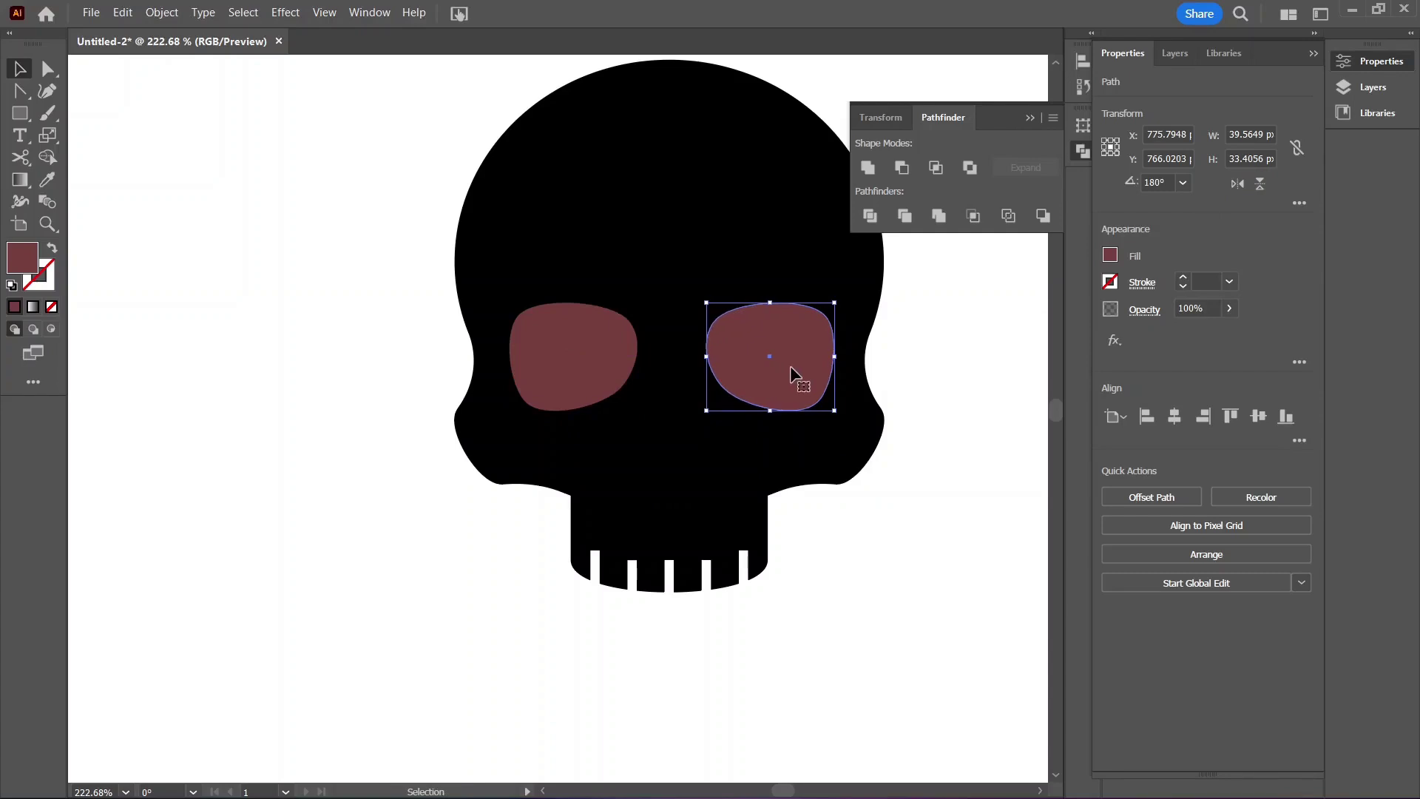
pyautogui.click(629, 368)
pyautogui.press('Left')
pyautogui.press('Left')
pyautogui.press('Left')
pyautogui.press('Left')
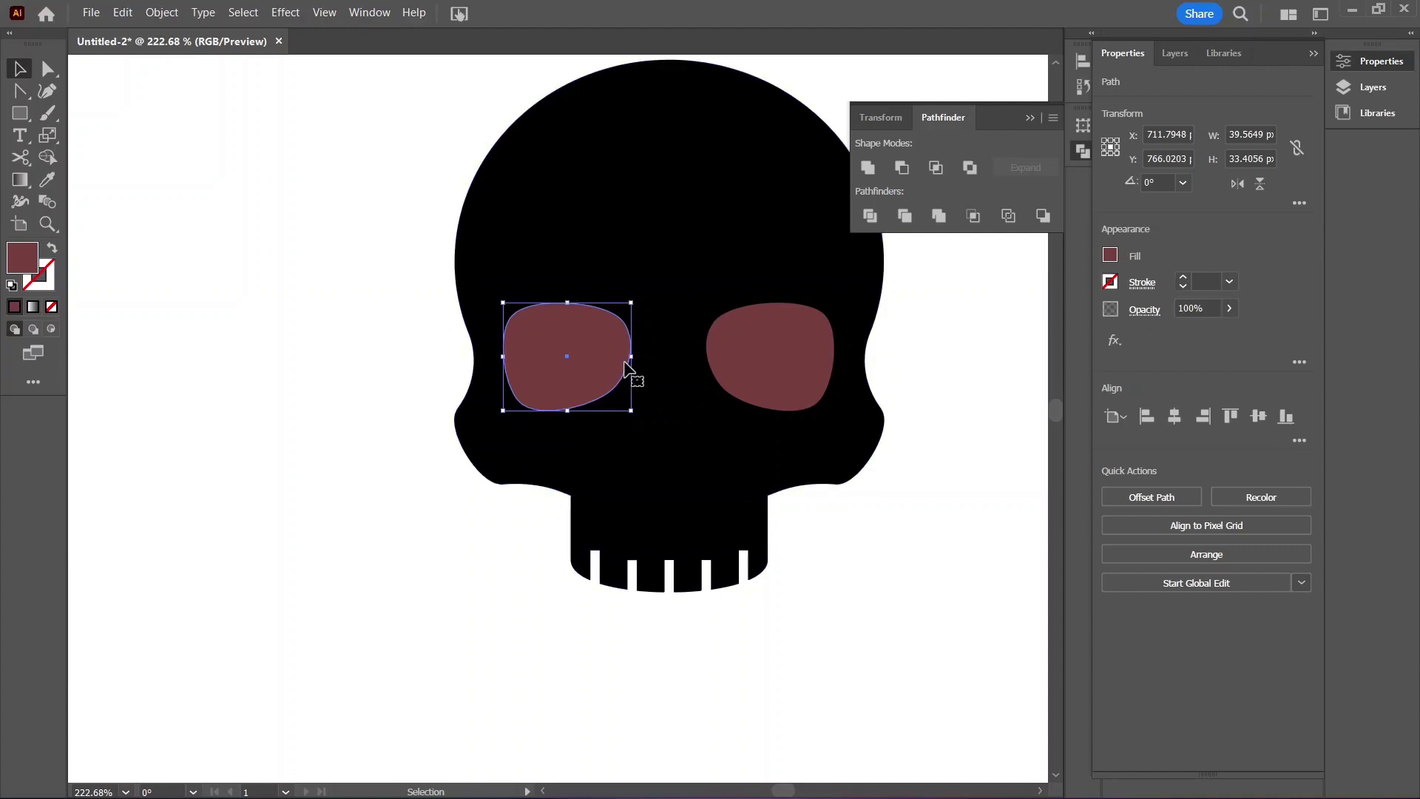
pyautogui.click(356, 372)
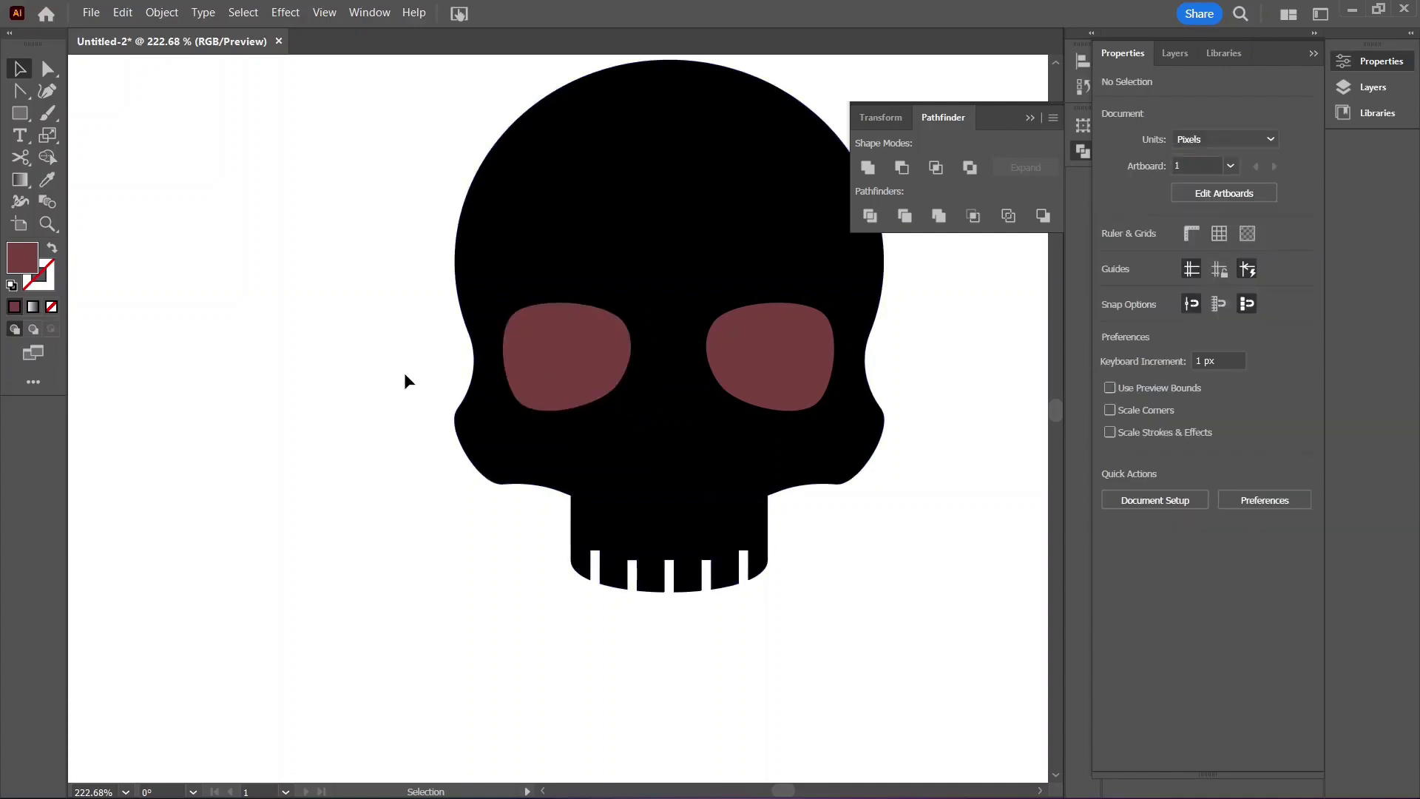
# Step: Center the pair of eye shapes horizontally on the skull as one unit and subtract them to cut out the eye sockets
pyautogui.click(541, 359)
pyautogui.keyDown('shift'); pyautogui.click(723, 363); pyautogui.keyUp('shift')
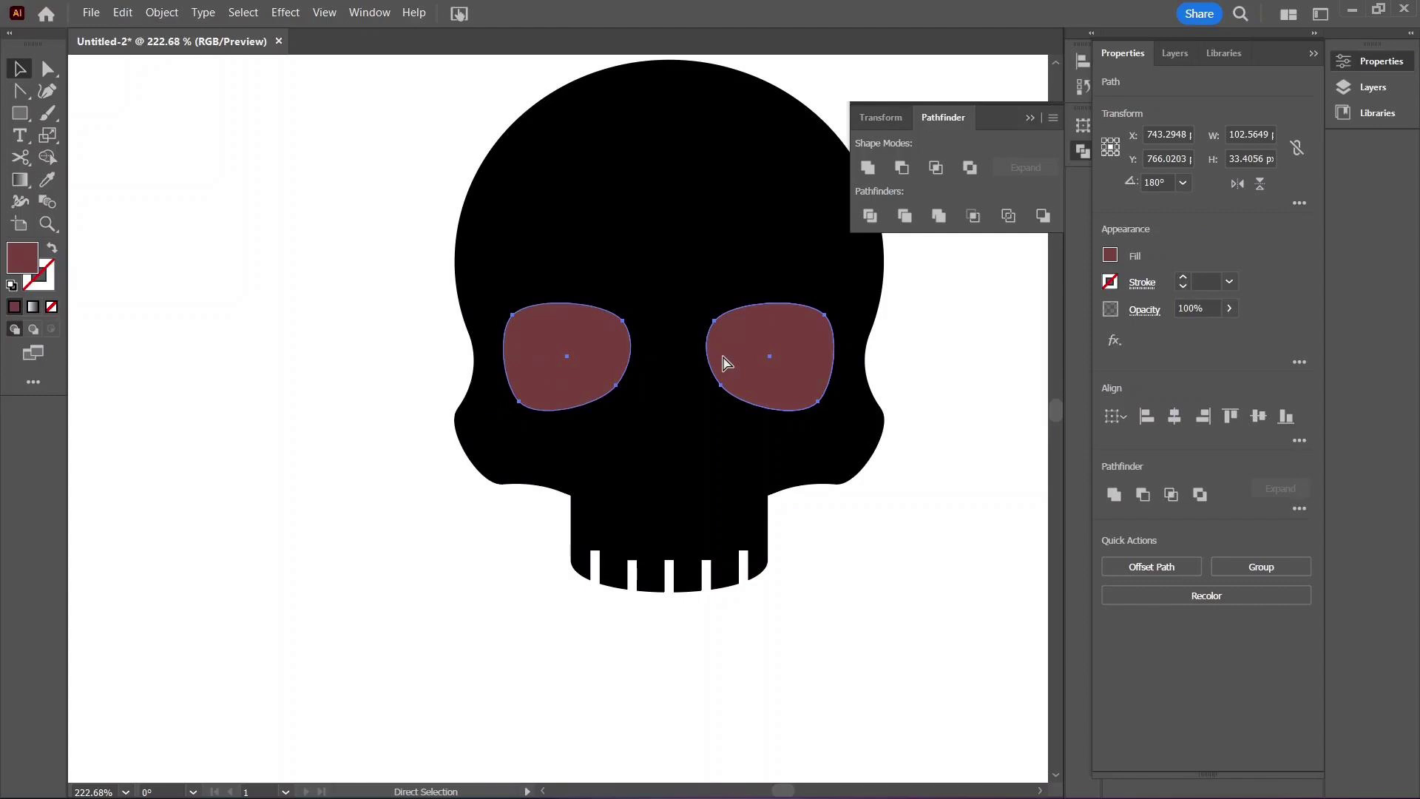
pyautogui.press('v')
pyautogui.keyDown('shift'); pyautogui.click(693, 261); pyautogui.keyUp('shift')
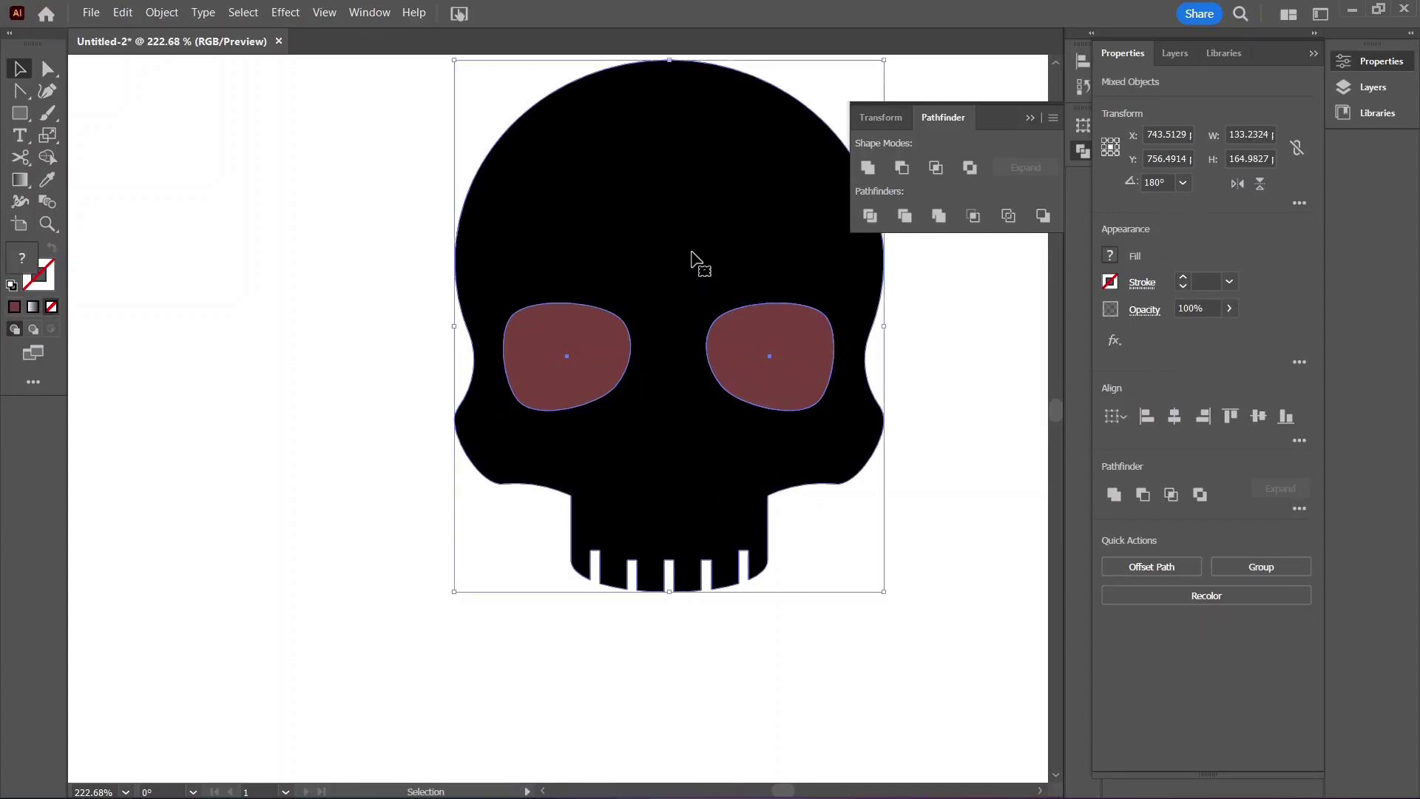
pyautogui.click(1082, 61)
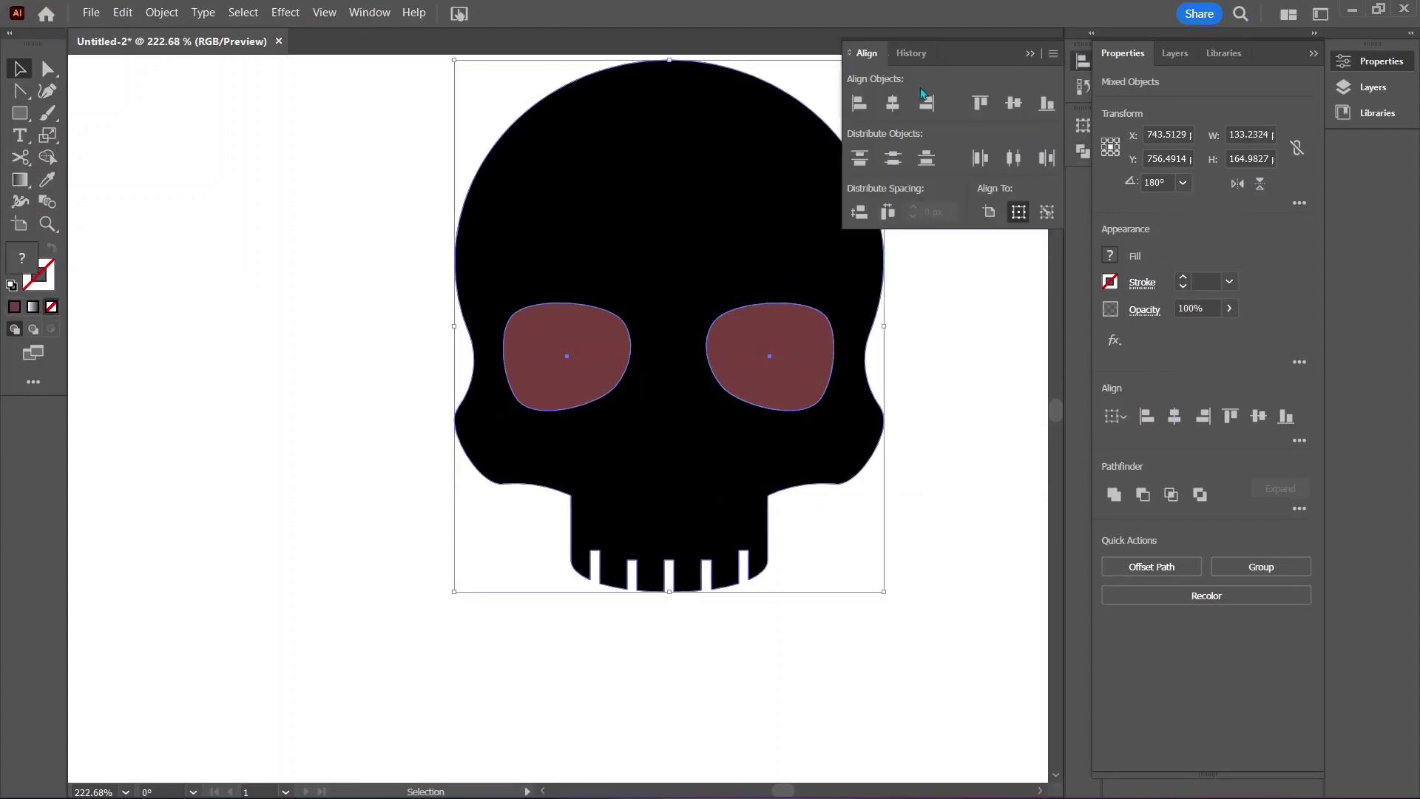
pyautogui.click(894, 104)
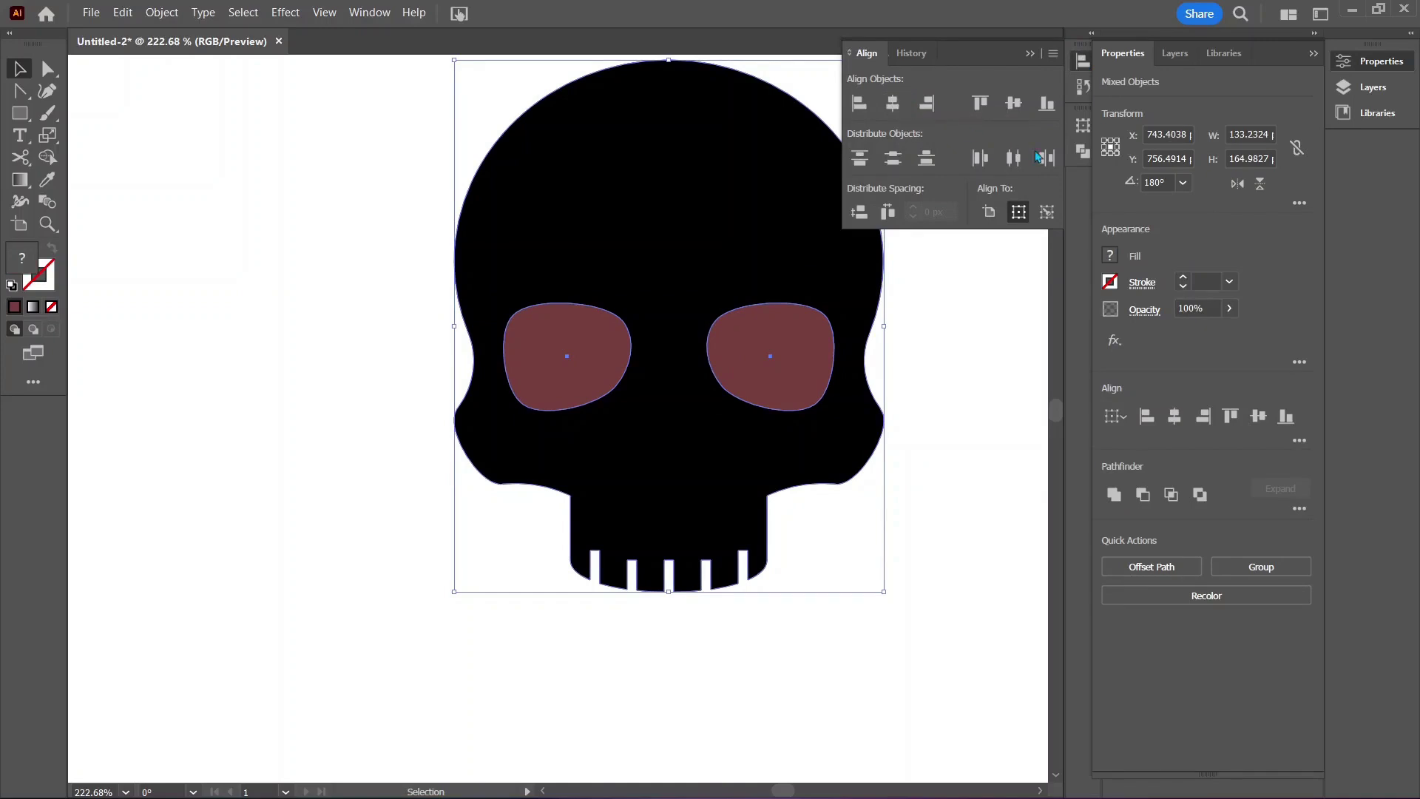
pyautogui.click(1080, 153)
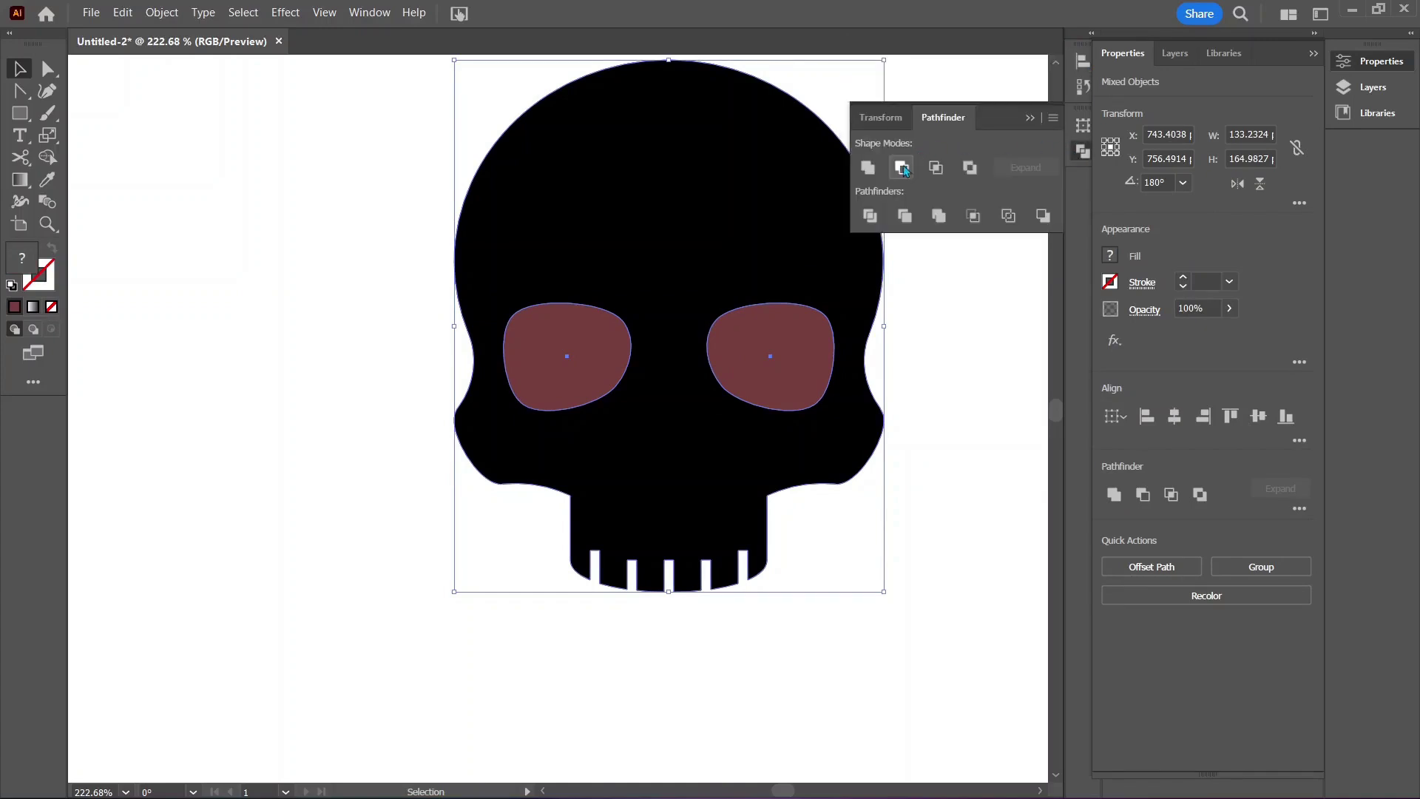
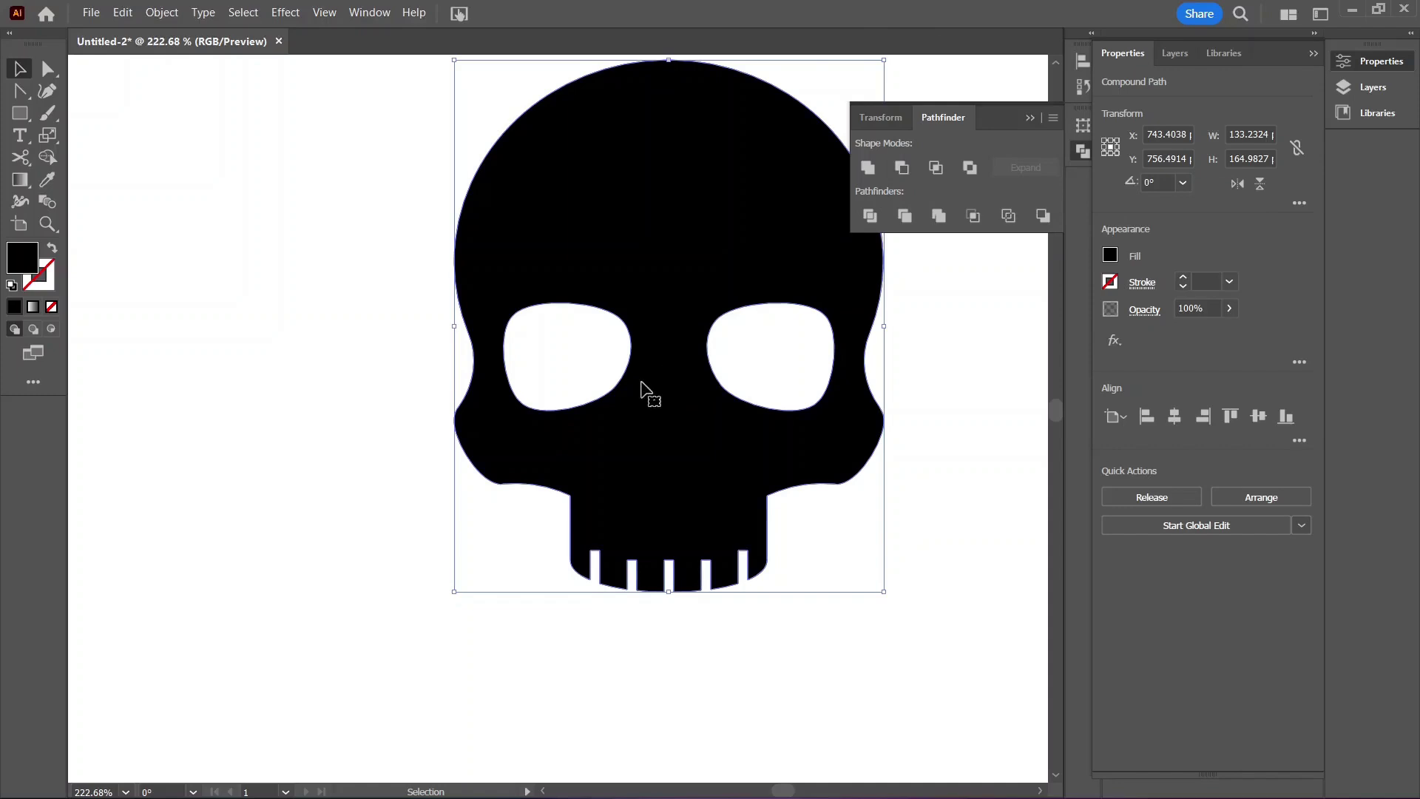
pyautogui.click(425, 505)
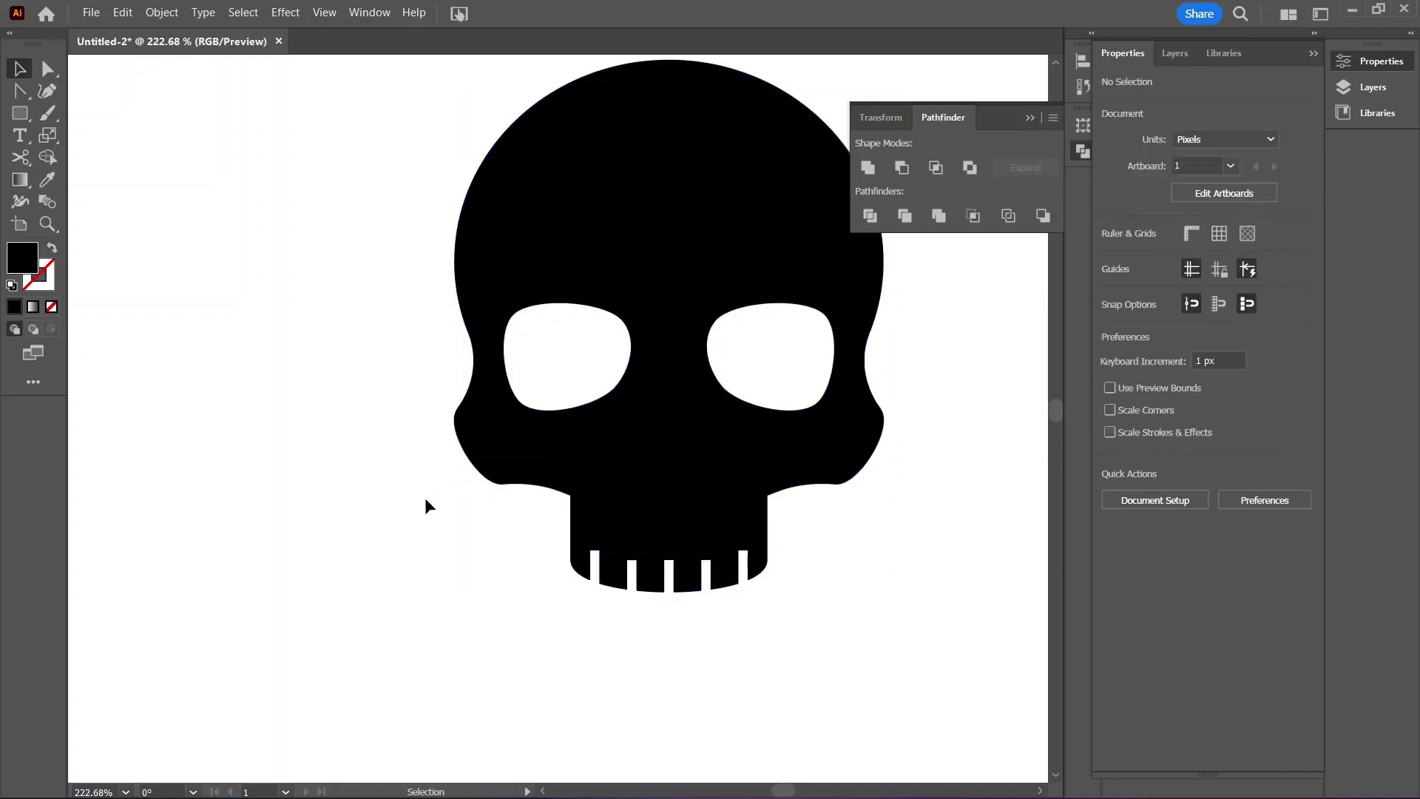
# Step: Draw an upright hexagon about 58 px wide and 50 px high with the Polygon tool on the empty area left of the skull
pyautogui.click(20, 113)
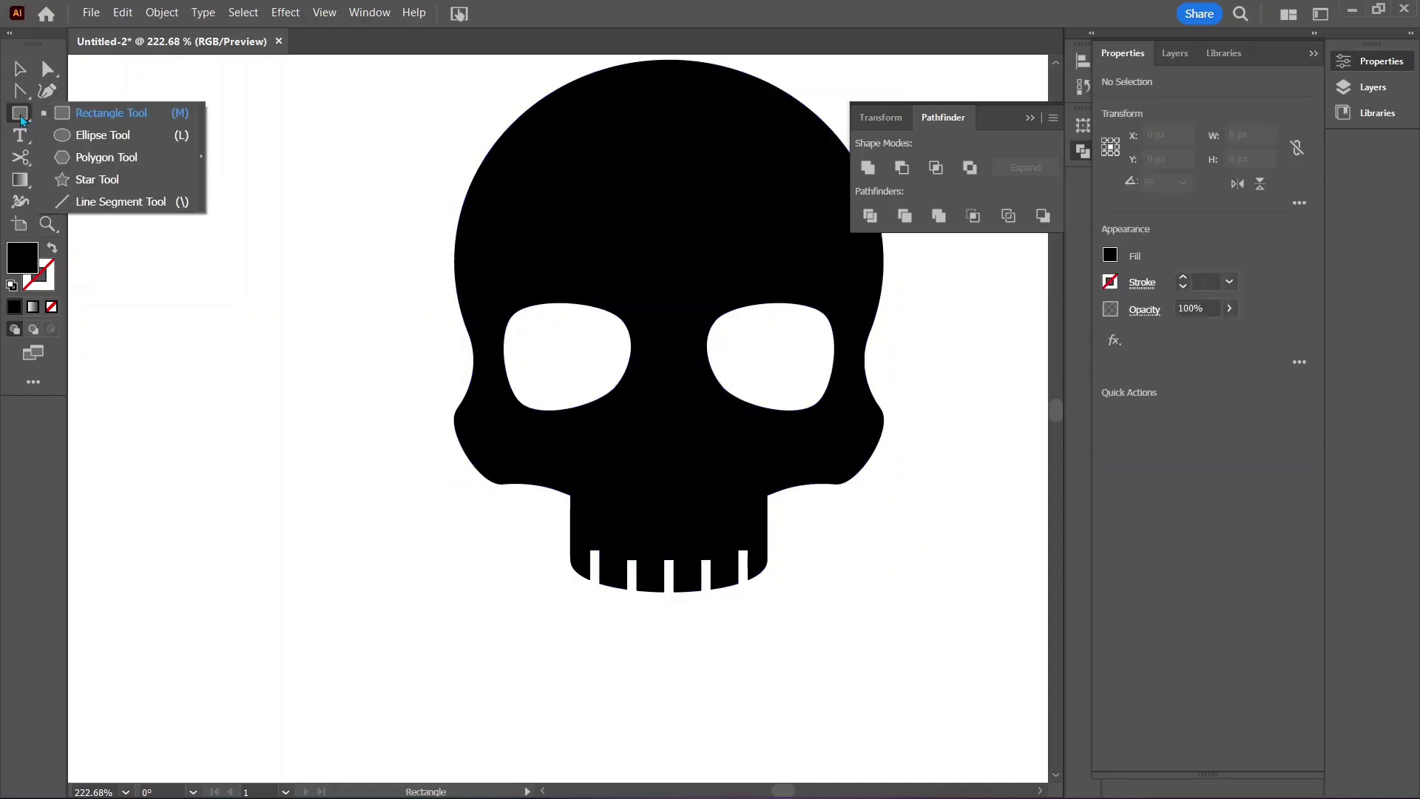
pyautogui.click(108, 158)
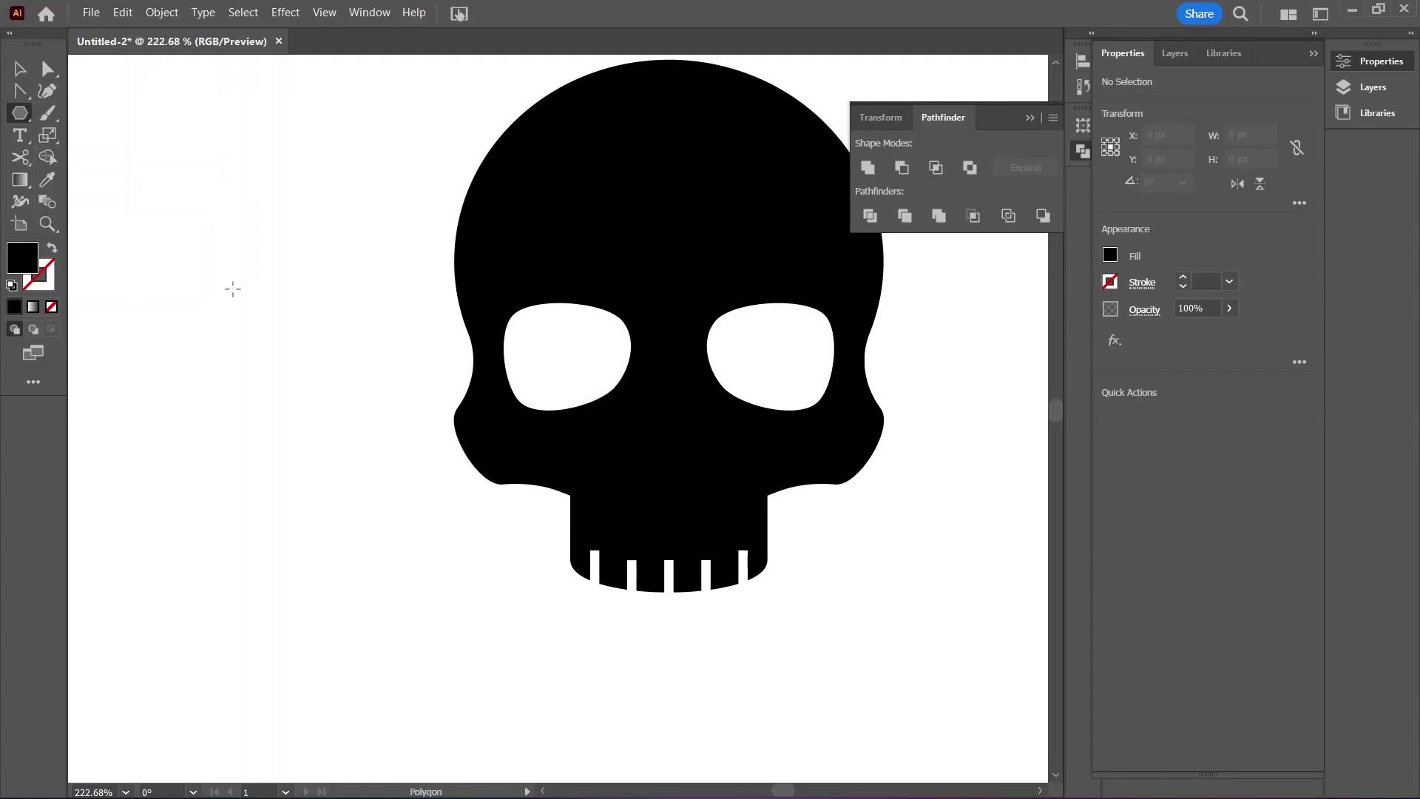
pyautogui.moveTo(252, 315); pyautogui.dragTo(299, 395)
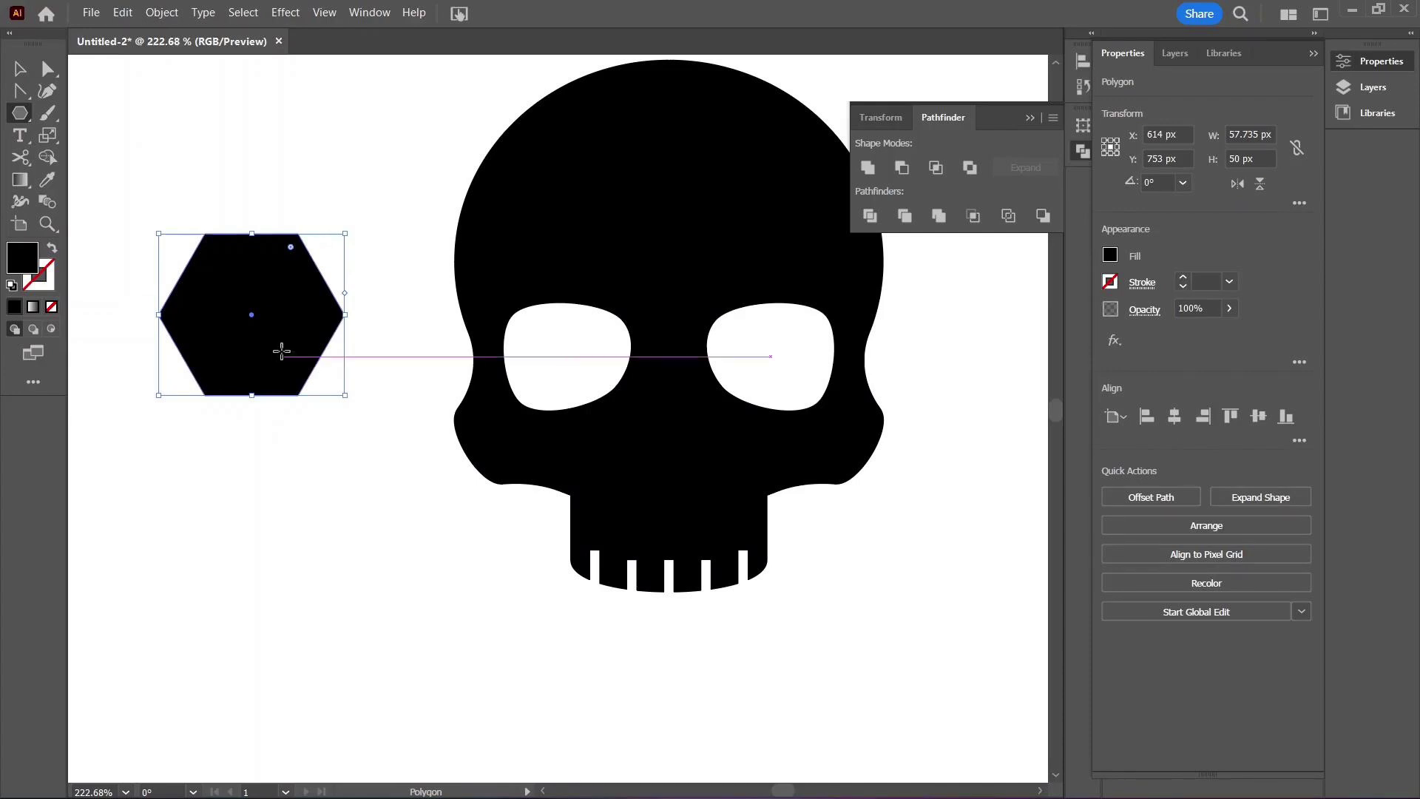
# Step: Move the hexagon lower beside the skull and reduce it to 3 sides so it forms a triangle
pyautogui.press('v')
pyautogui.moveTo(276, 339); pyautogui.dragTo(318, 482)
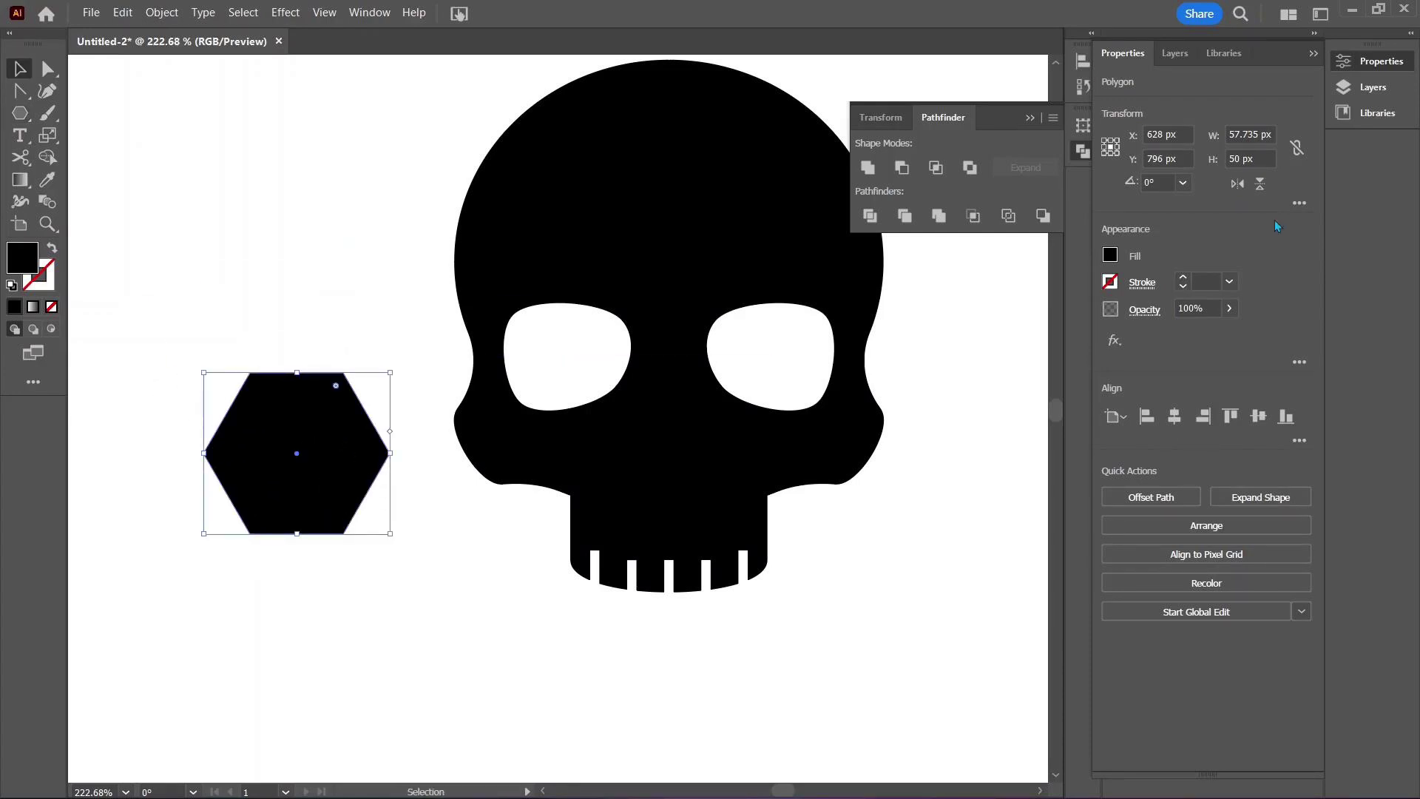
pyautogui.click(1299, 203)
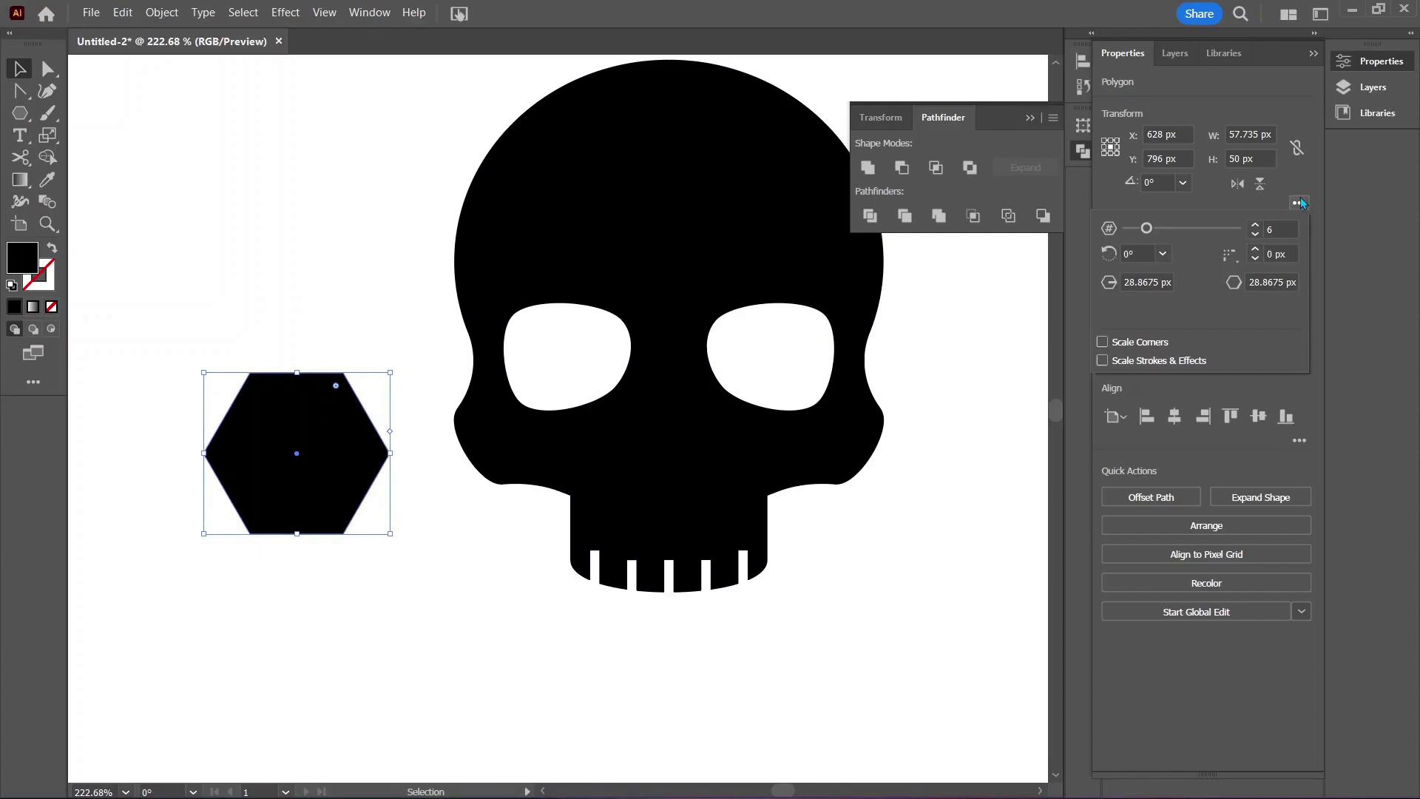
pyautogui.click(1254, 235)
pyautogui.click(1255, 236)
pyautogui.click(1255, 235)
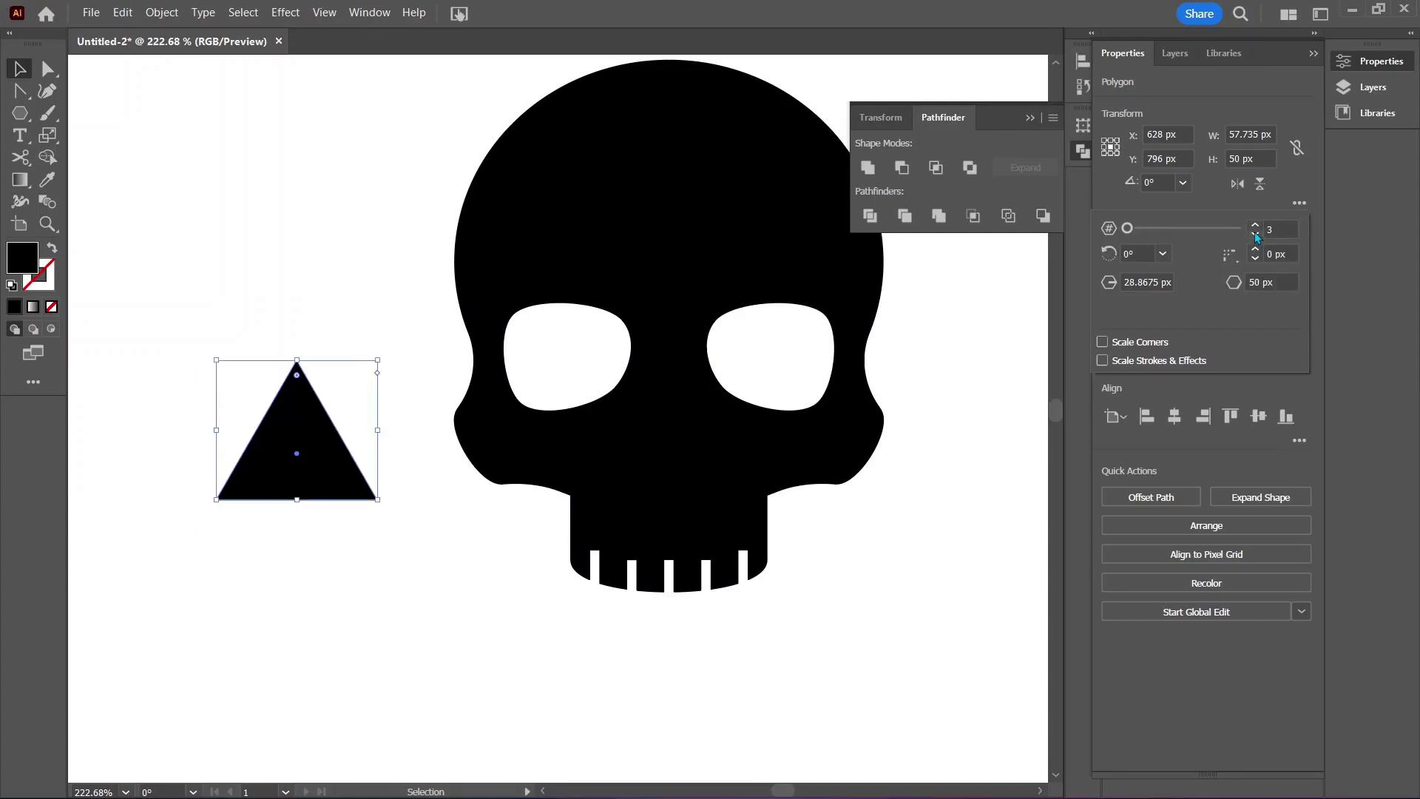
# Step: Set the triangle's width to 28 px and height to 36 px
pyautogui.click(1244, 135)
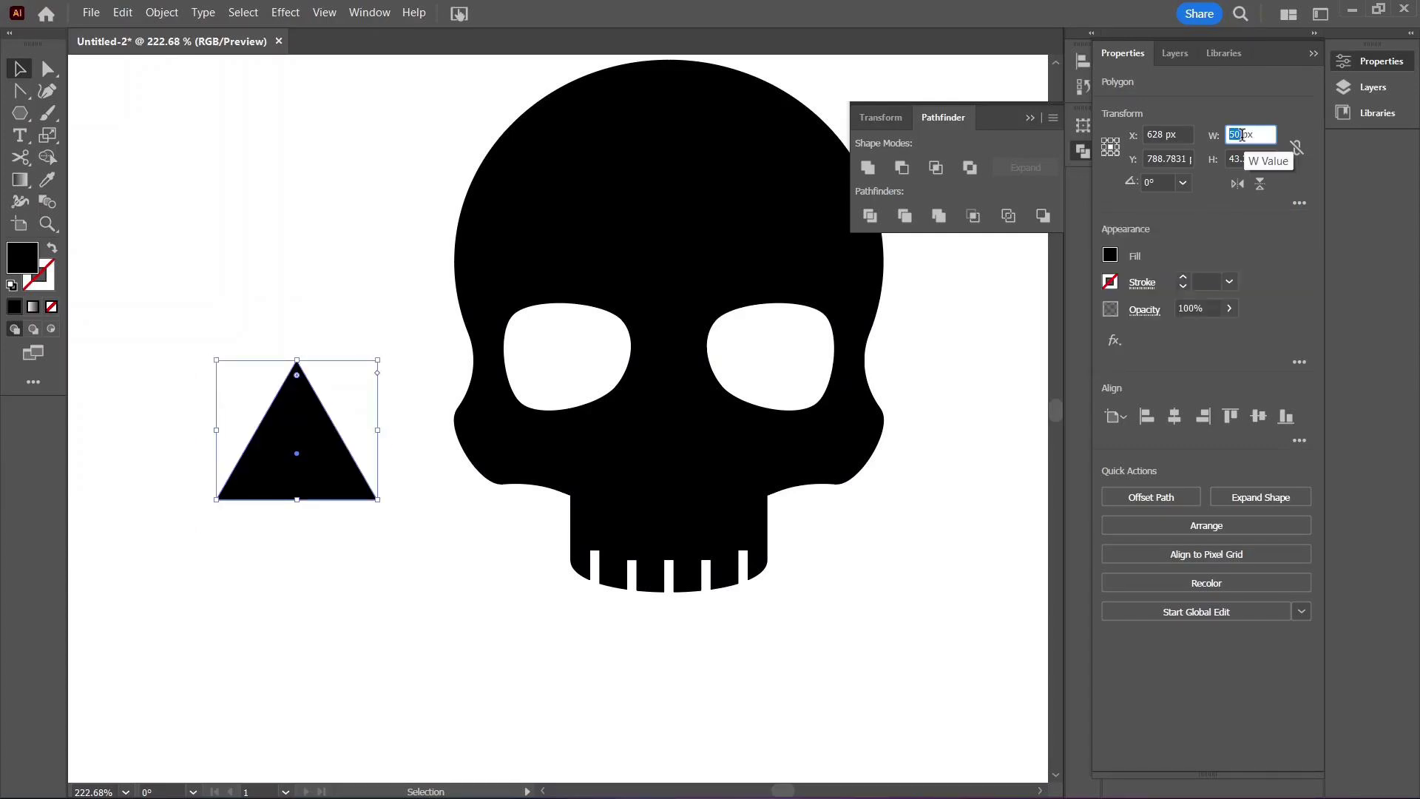
pyautogui.write('28')
pyautogui.press('Tab')
pyautogui.write('3')
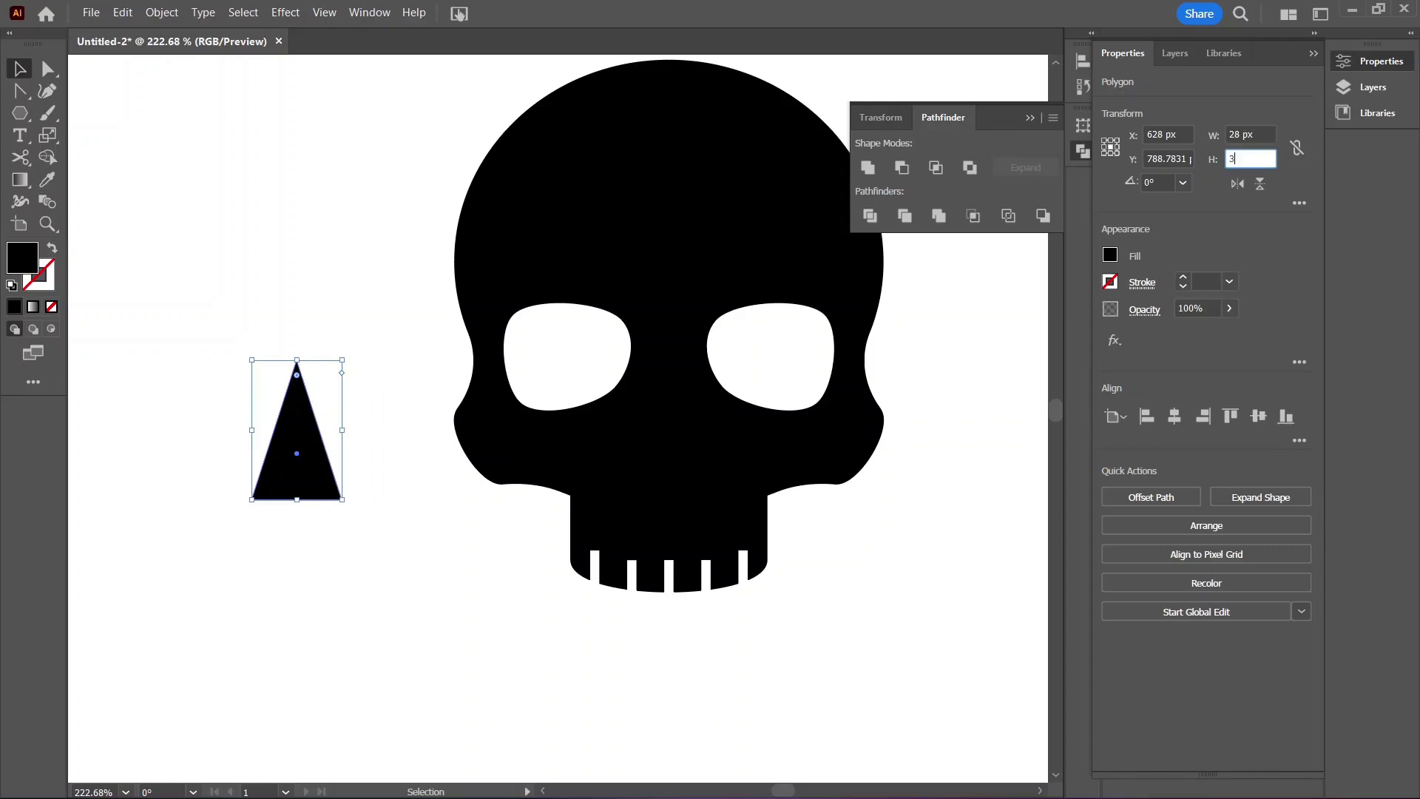
pyautogui.press('Return')
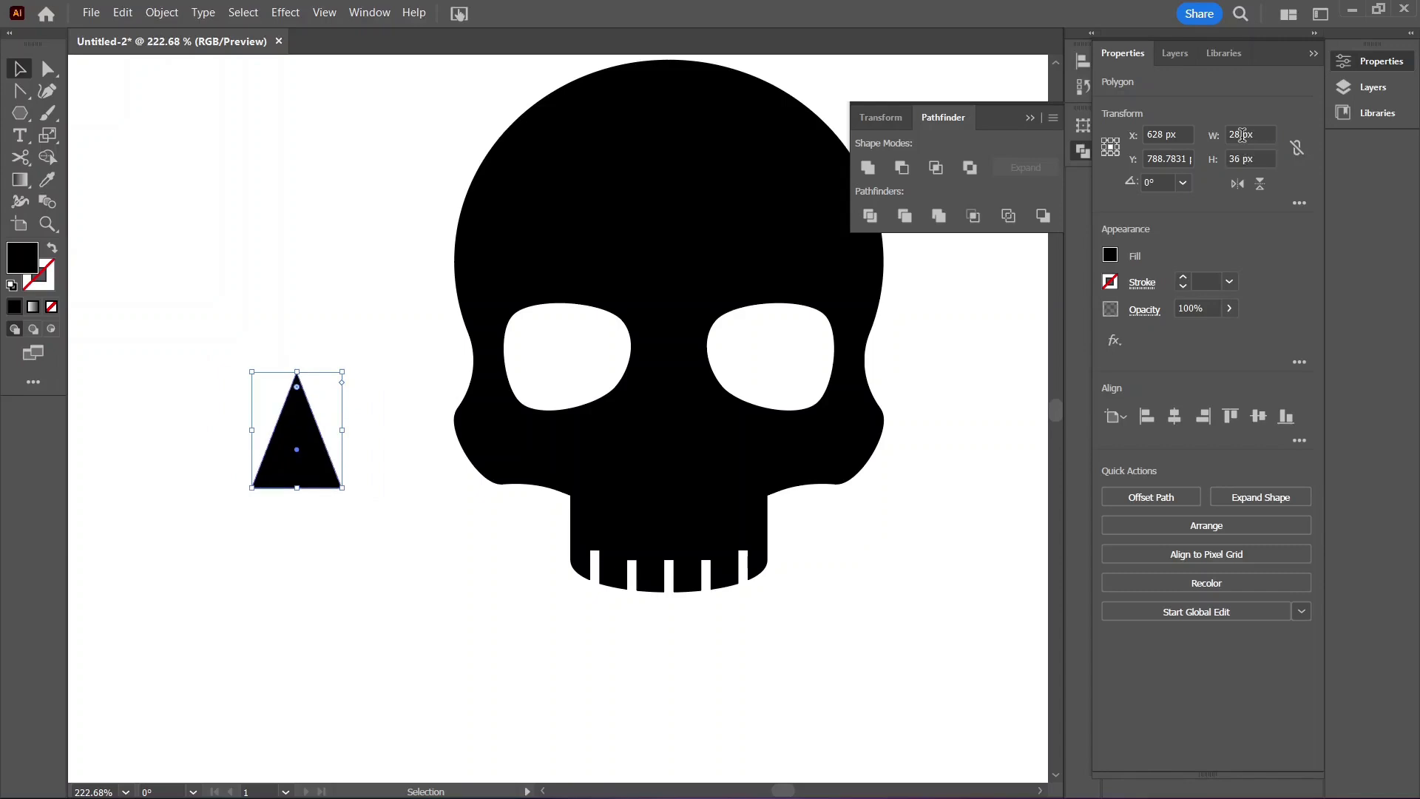
# Step: Add an anchor point at the middle of the triangle's base and move it upward to form a notch
pyautogui.press('z')
pyautogui.moveTo(233, 460); pyautogui.dragTo(416, 556)
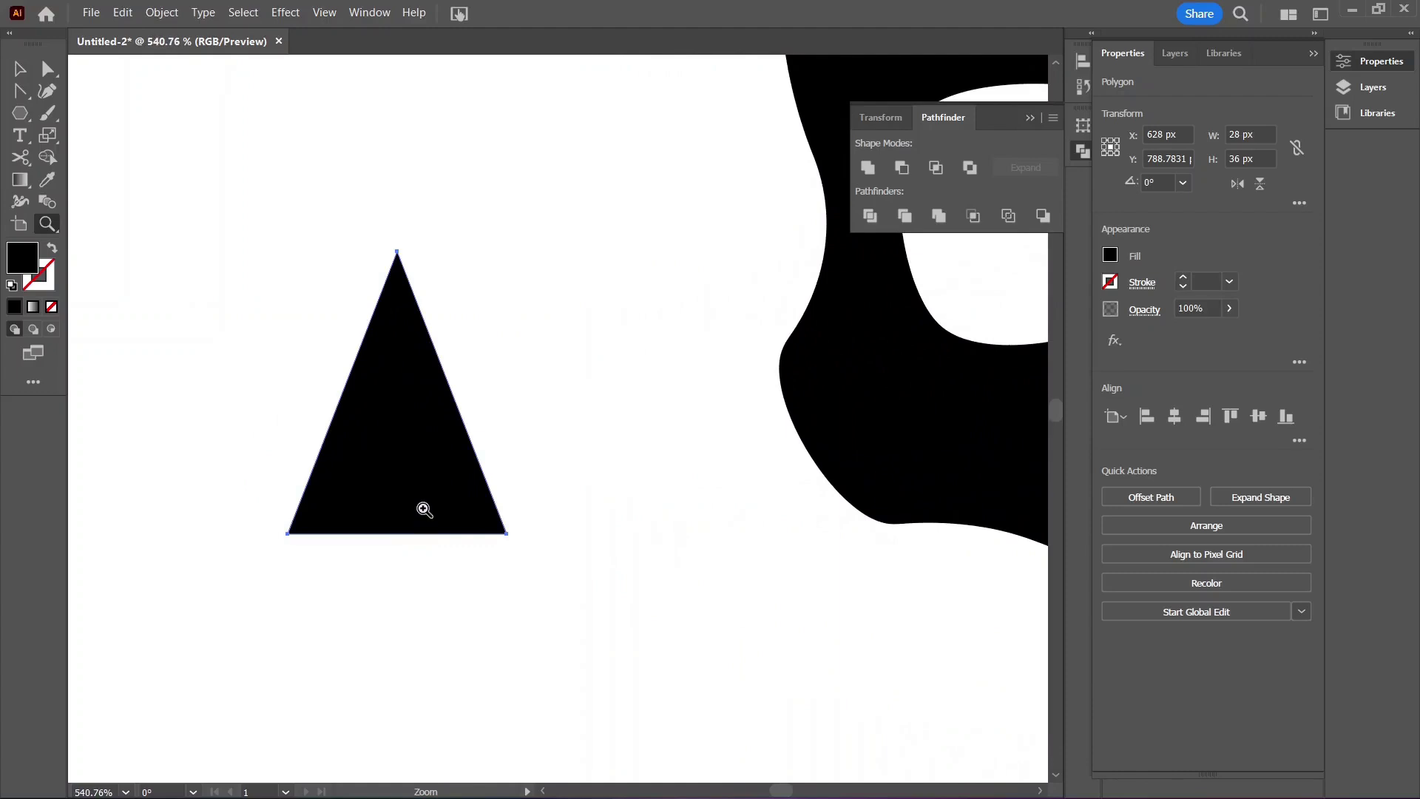
pyautogui.press('v')
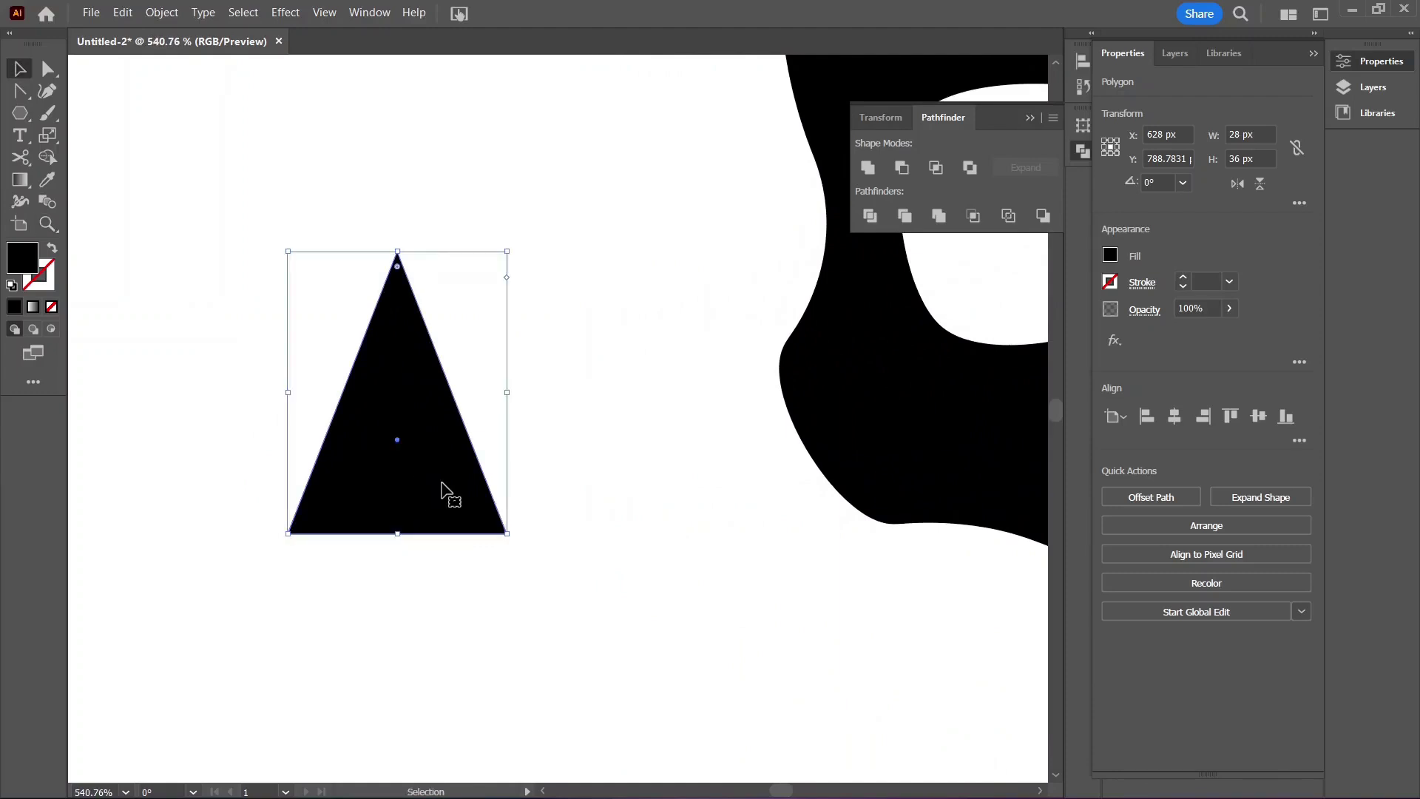
pyautogui.press('+')
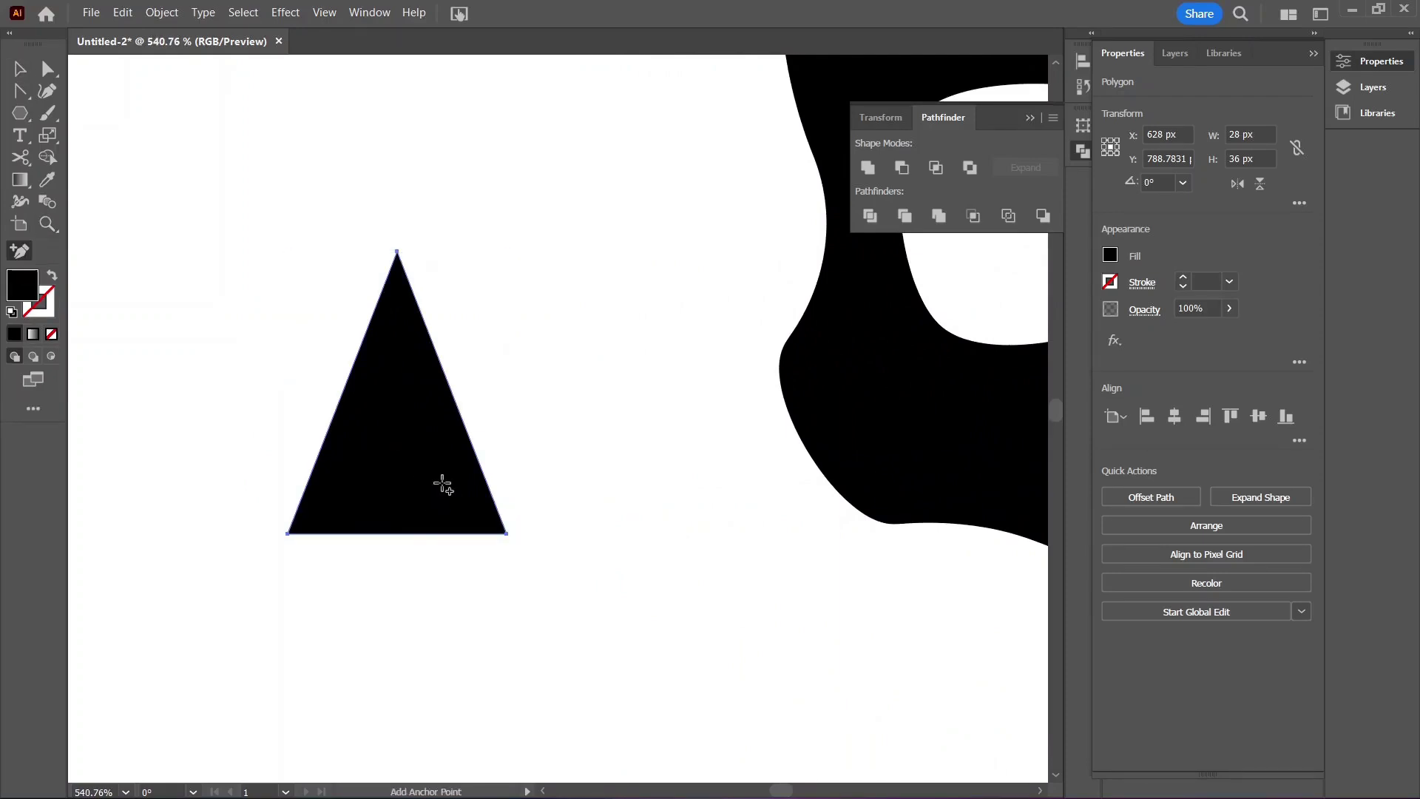
pyautogui.click(397, 533)
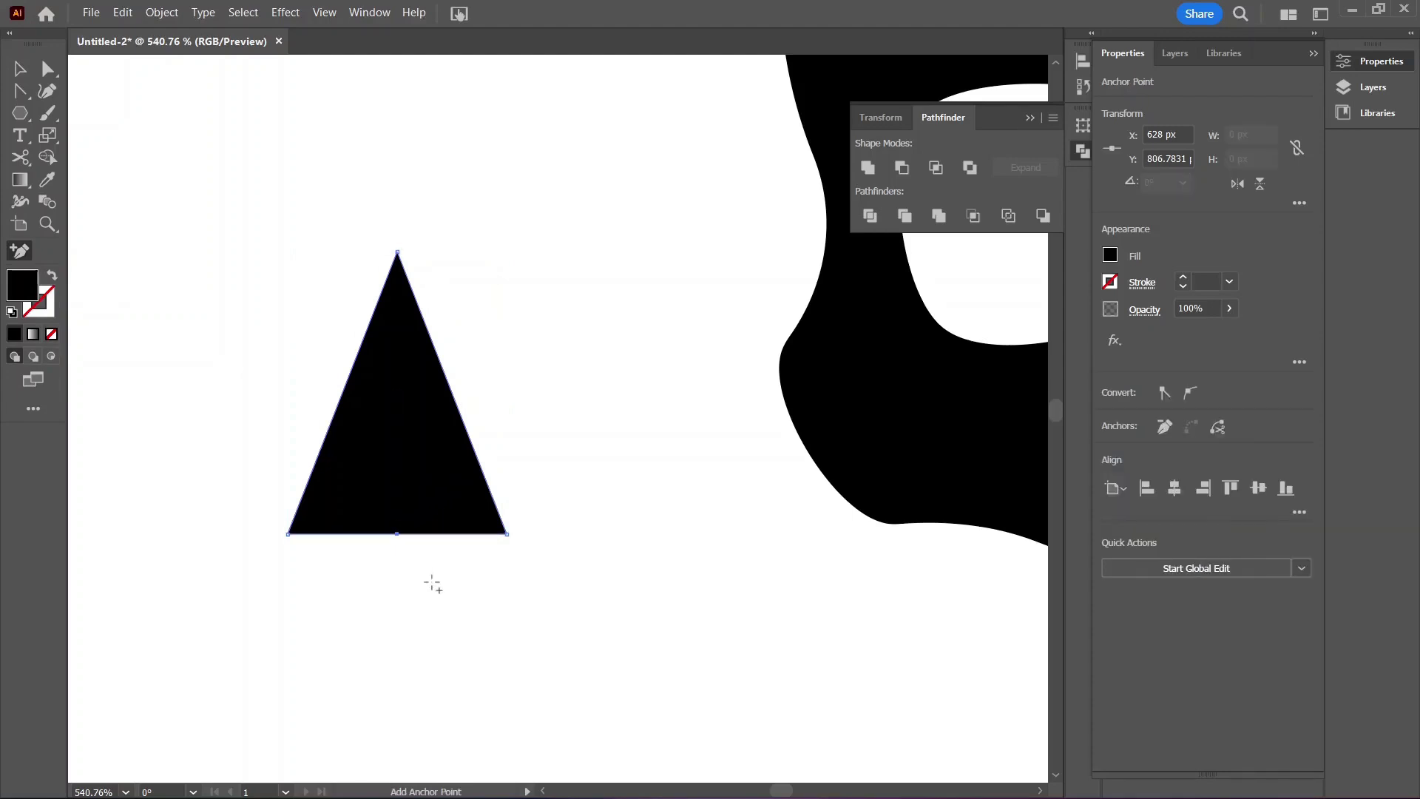
pyautogui.press('a')
pyautogui.moveTo(434, 592); pyautogui.dragTo(397, 466)
# Step: Round all corners of the notched triangle together to make a soft nose shape
pyautogui.moveTo(269, 217); pyautogui.dragTo(552, 574)
pyautogui.moveTo(399, 264); pyautogui.dragTo(396, 316)
pyautogui.click(517, 344)
# Step: Shift the nose shape slightly toward the skull and change its fill to the dull red 844646
pyautogui.press('z')
pyautogui.moveTo(574, 374); pyautogui.dragTo(499, 334)
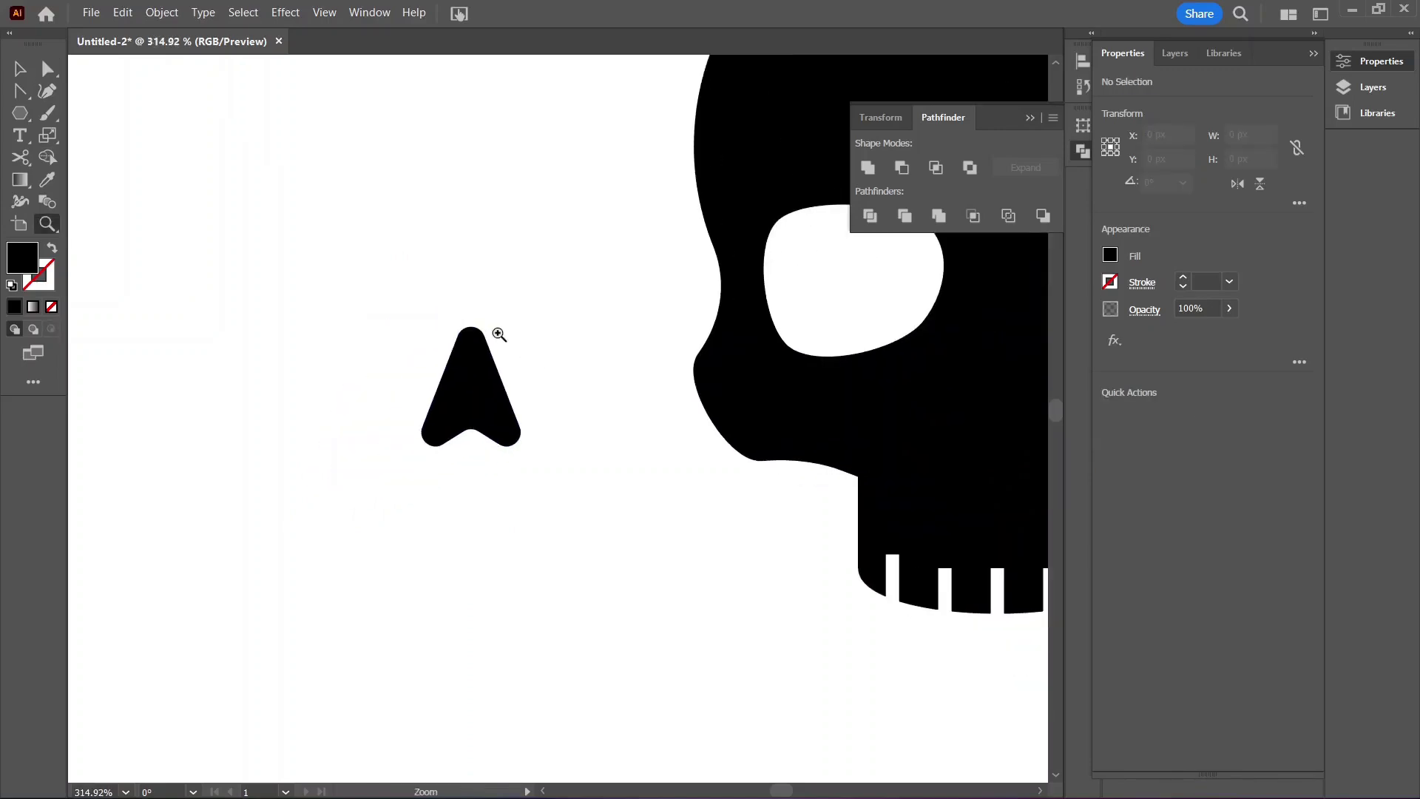
pyautogui.moveTo(551, 377); pyautogui.dragTo(392, 421)
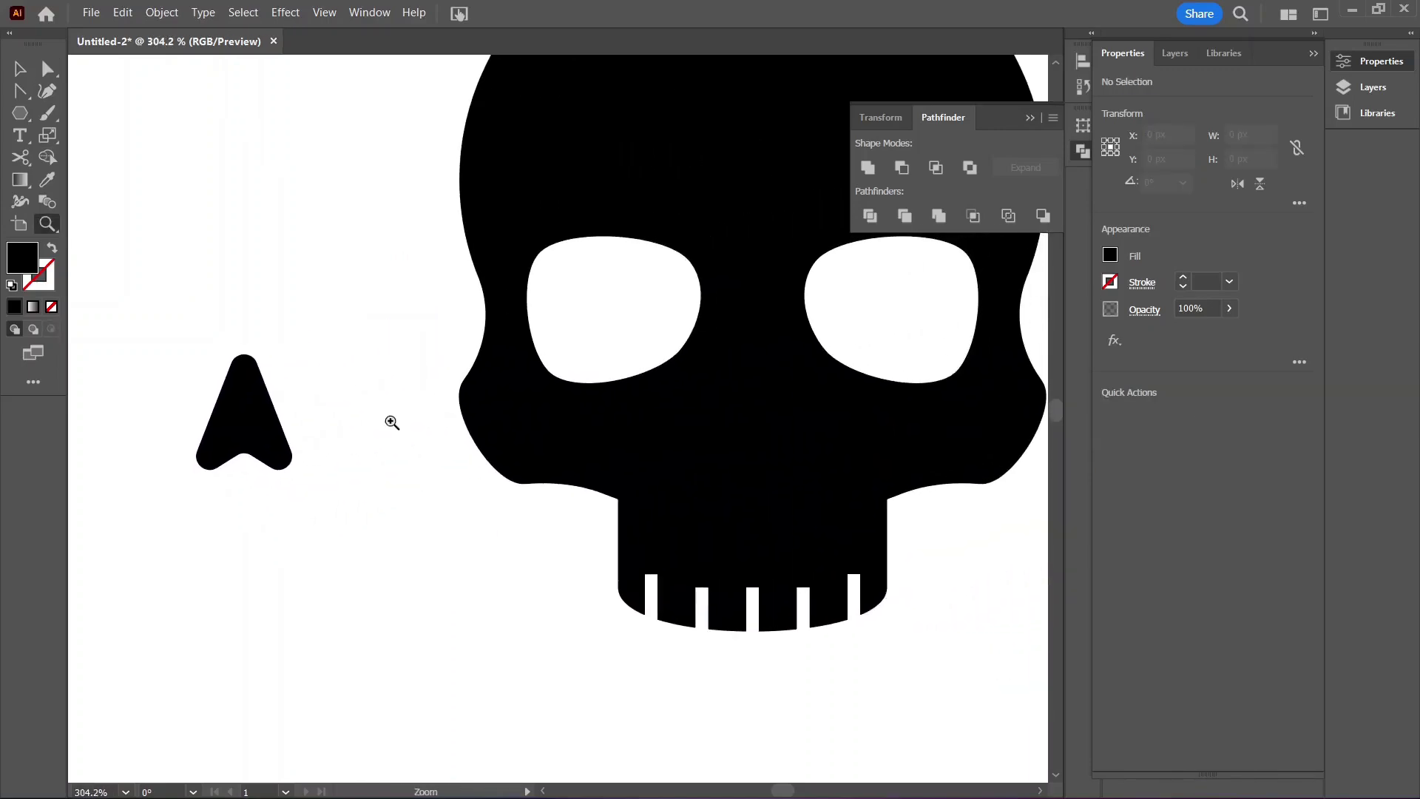
pyautogui.press('a')
pyautogui.moveTo(253, 428); pyautogui.dragTo(329, 446)
pyautogui.doubleClick(25, 263)
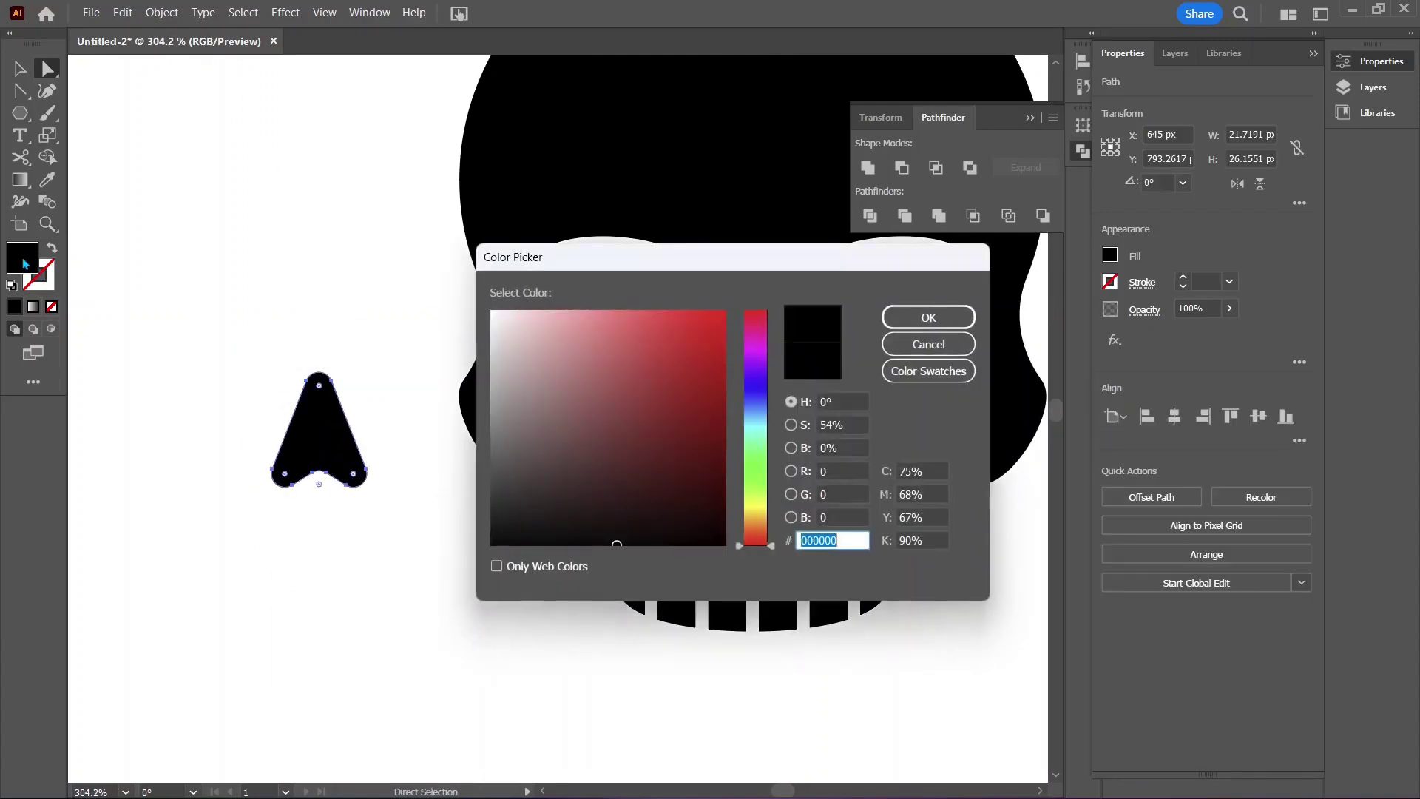
pyautogui.click(602, 422)
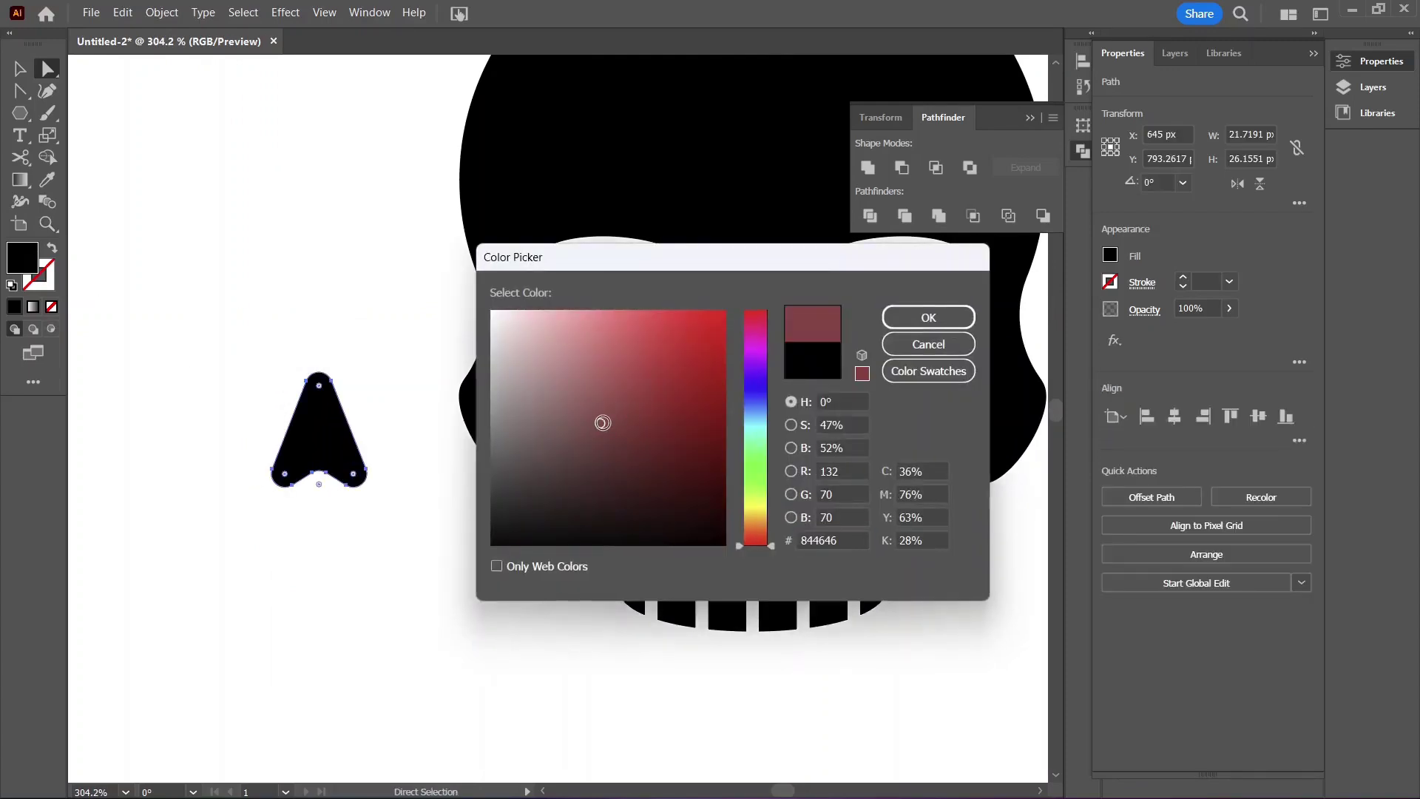
pyautogui.click(928, 317)
# Step: Place the dull red nose shape between and below the eye sockets at about X 744 px, Y 792 px
pyautogui.moveTo(325, 446); pyautogui.dragTo(609, 433)
pyautogui.press('Left')
pyautogui.press('Up')
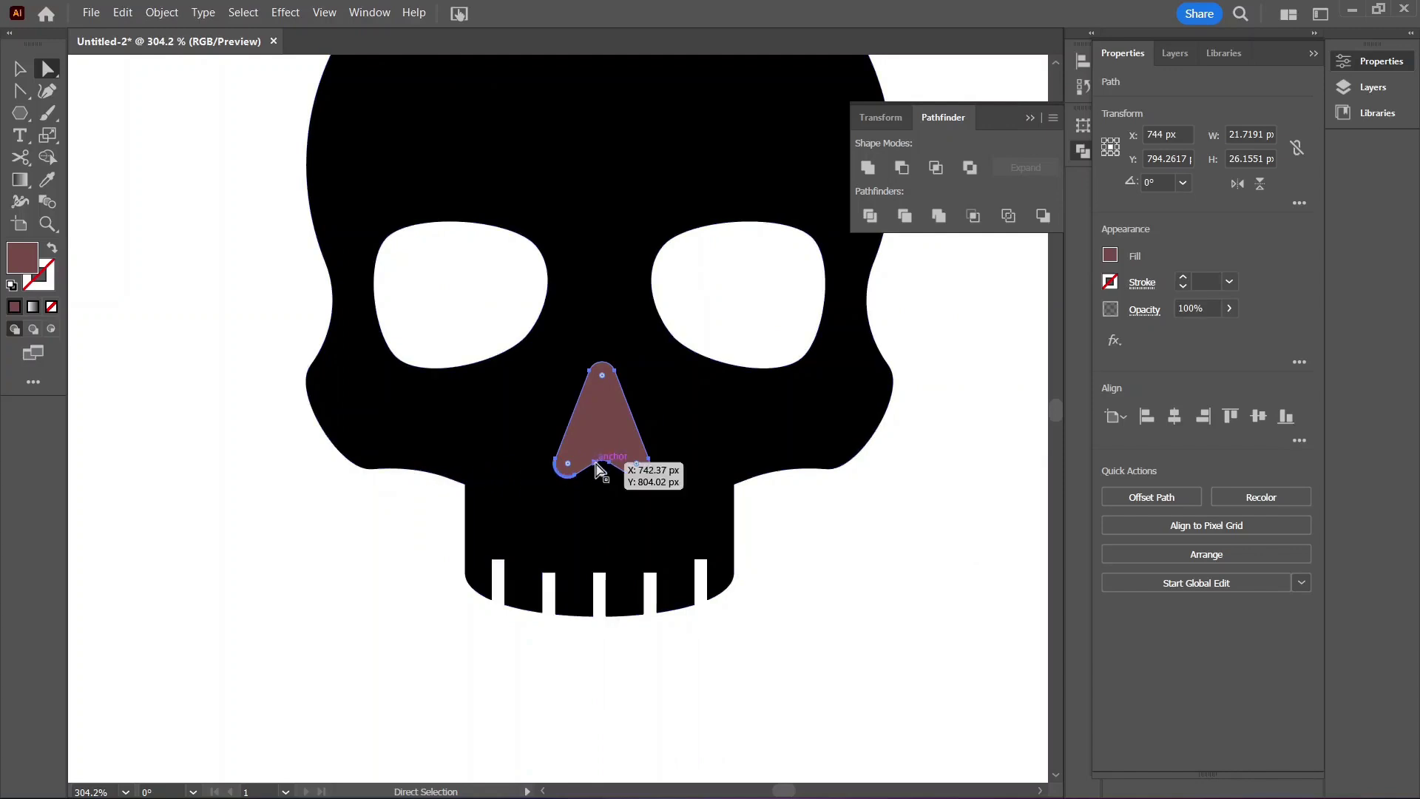
pyautogui.moveTo(607, 446)
pyautogui.mouseDown()
pyautogui.moveTo(621, 443)
pyautogui.moveTo(607, 433)
pyautogui.mouseUp()
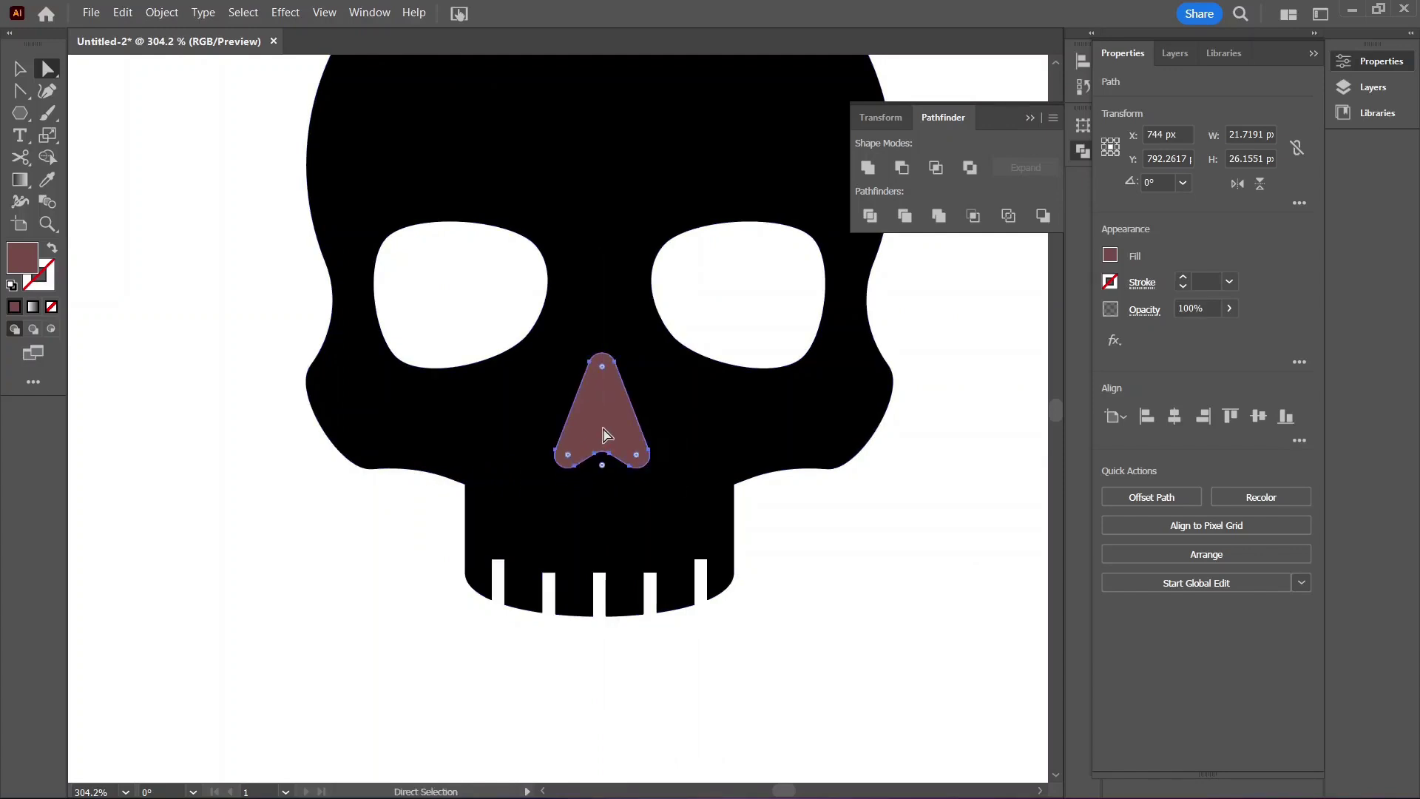
# Step: Center the nose shape and skull horizontally on each other and subtract the nose with Minus Front
pyautogui.keyDown('shift'); pyautogui.click(516, 432); pyautogui.keyUp('shift')
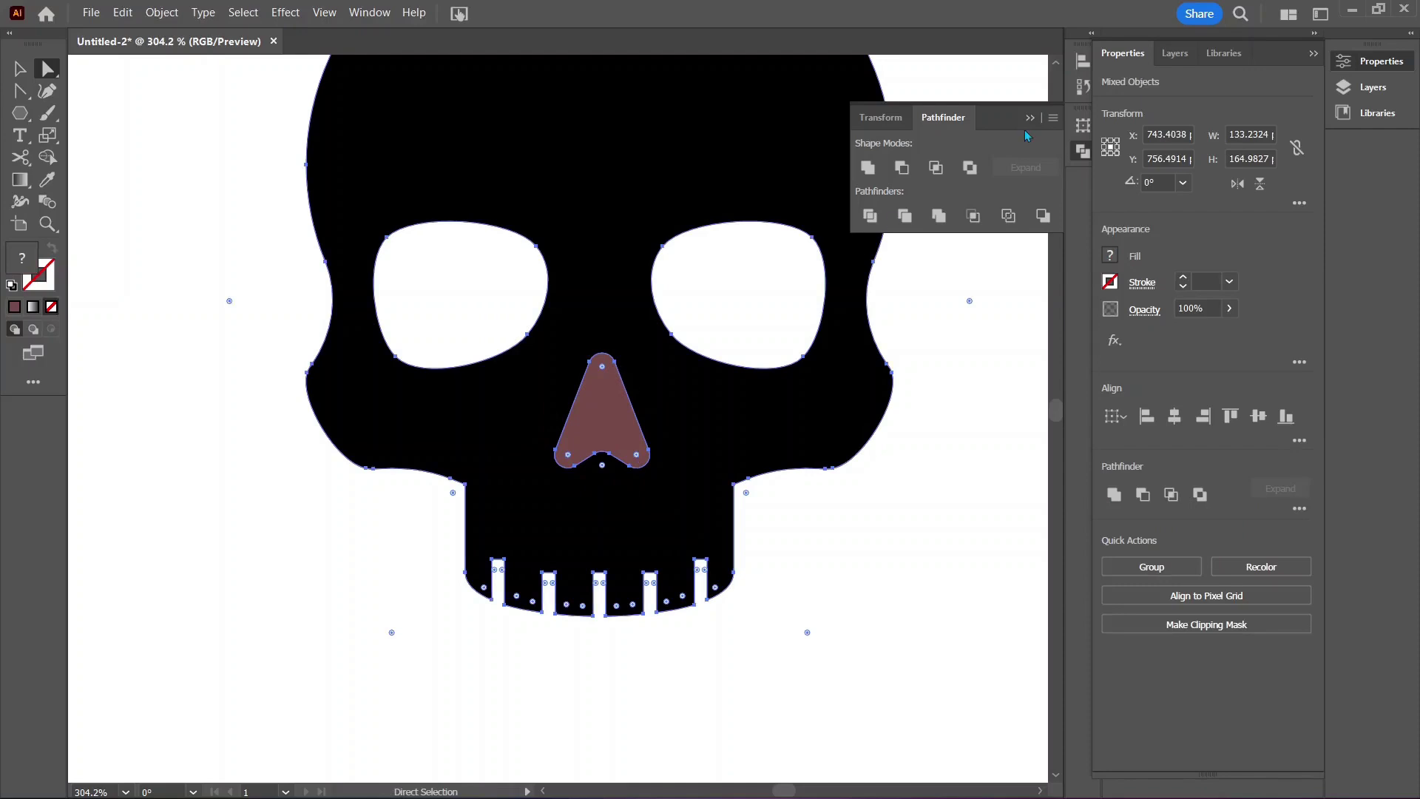
pyautogui.click(1081, 62)
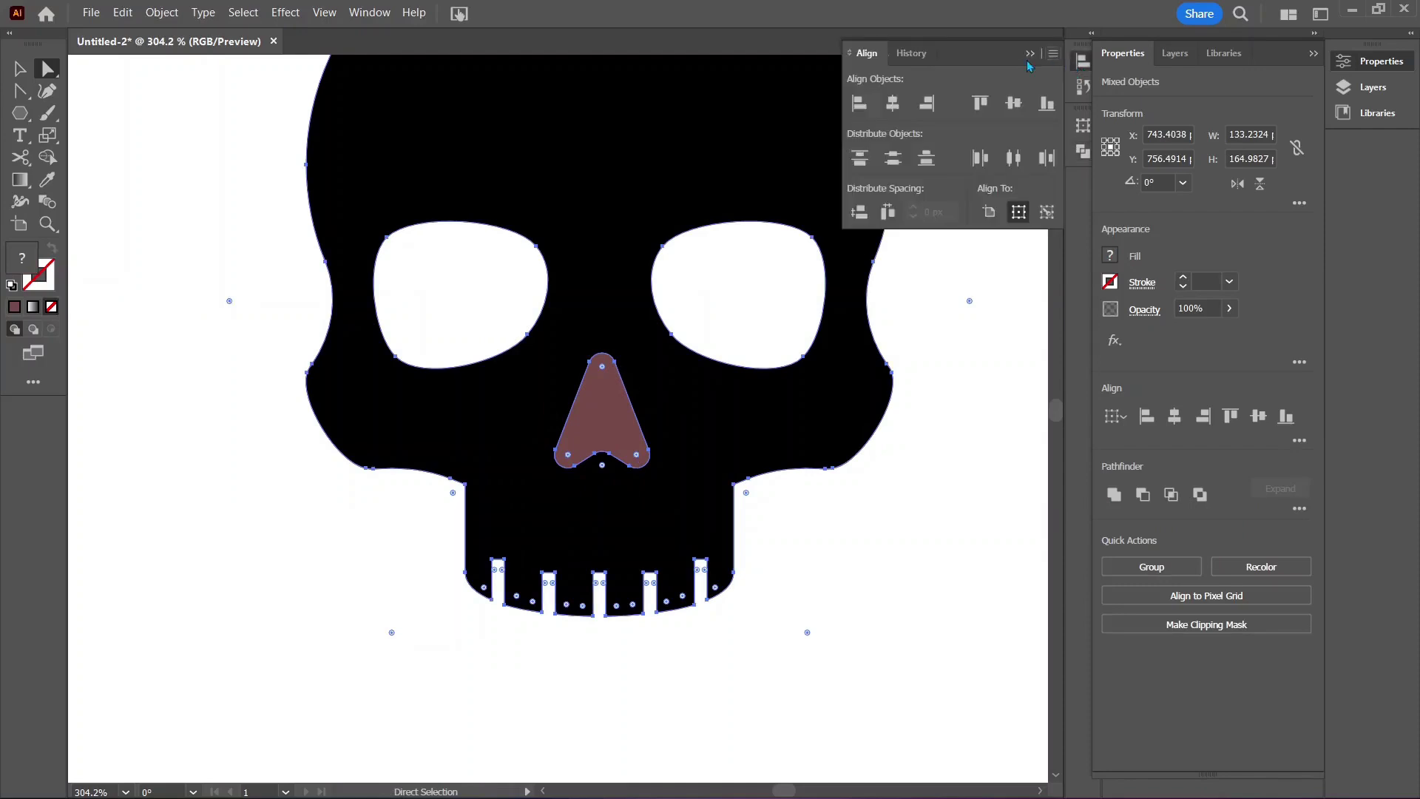
pyautogui.click(893, 103)
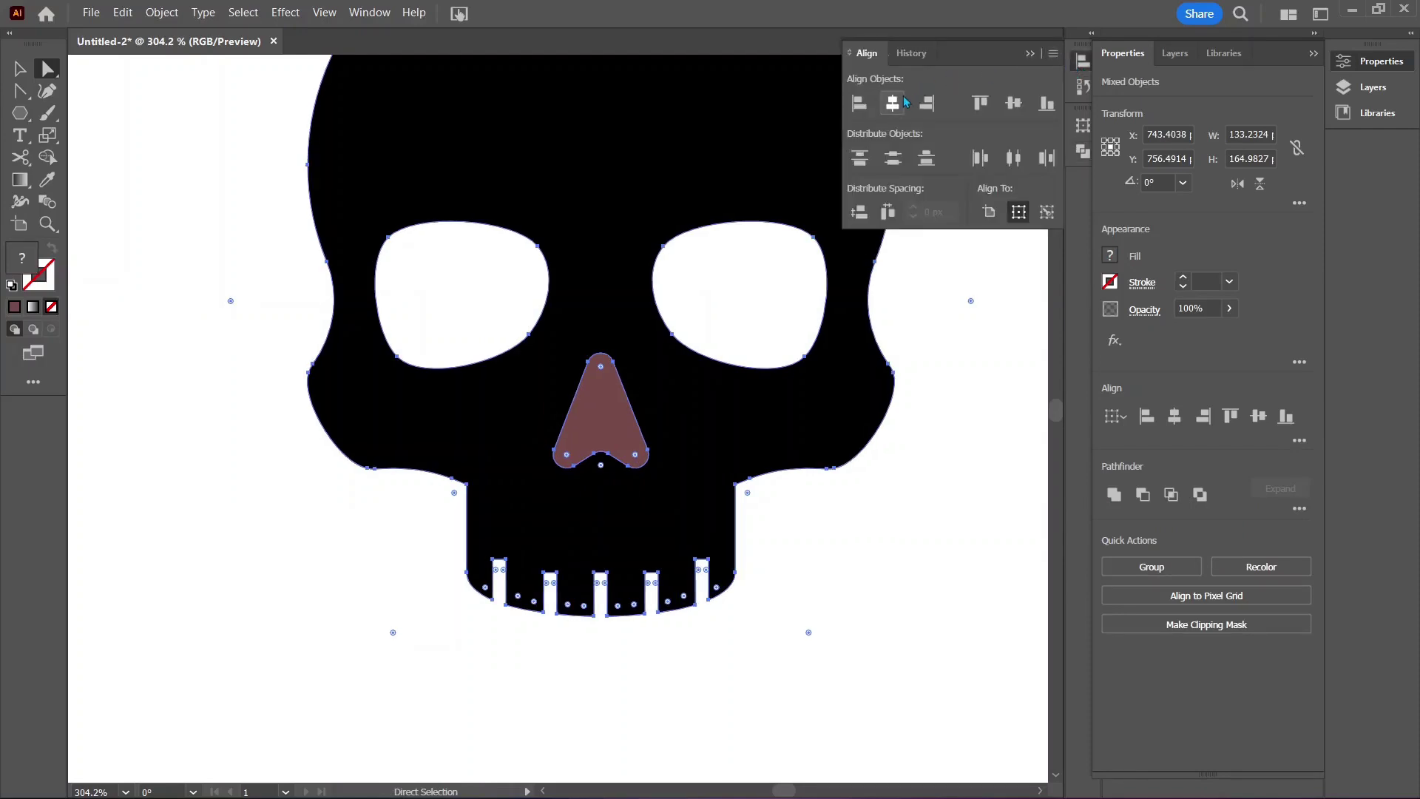
pyautogui.click(1079, 153)
pyautogui.click(902, 168)
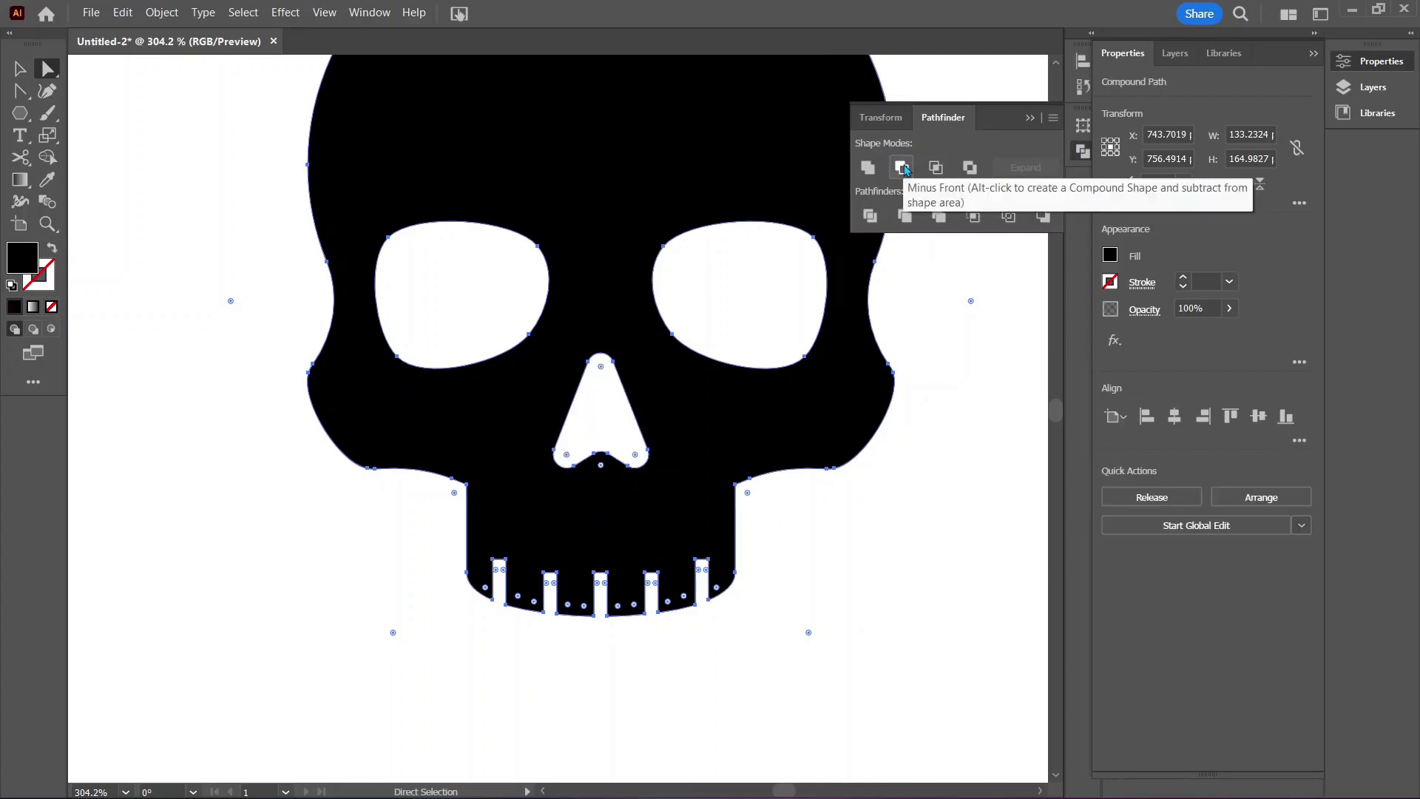
pyautogui.click(855, 498)
# Step: Draw a wide black rectangle about 118 px by 16 px below the skull's jaw
pyautogui.press('z')
pyautogui.moveTo(855, 497); pyautogui.dragTo(699, 465)
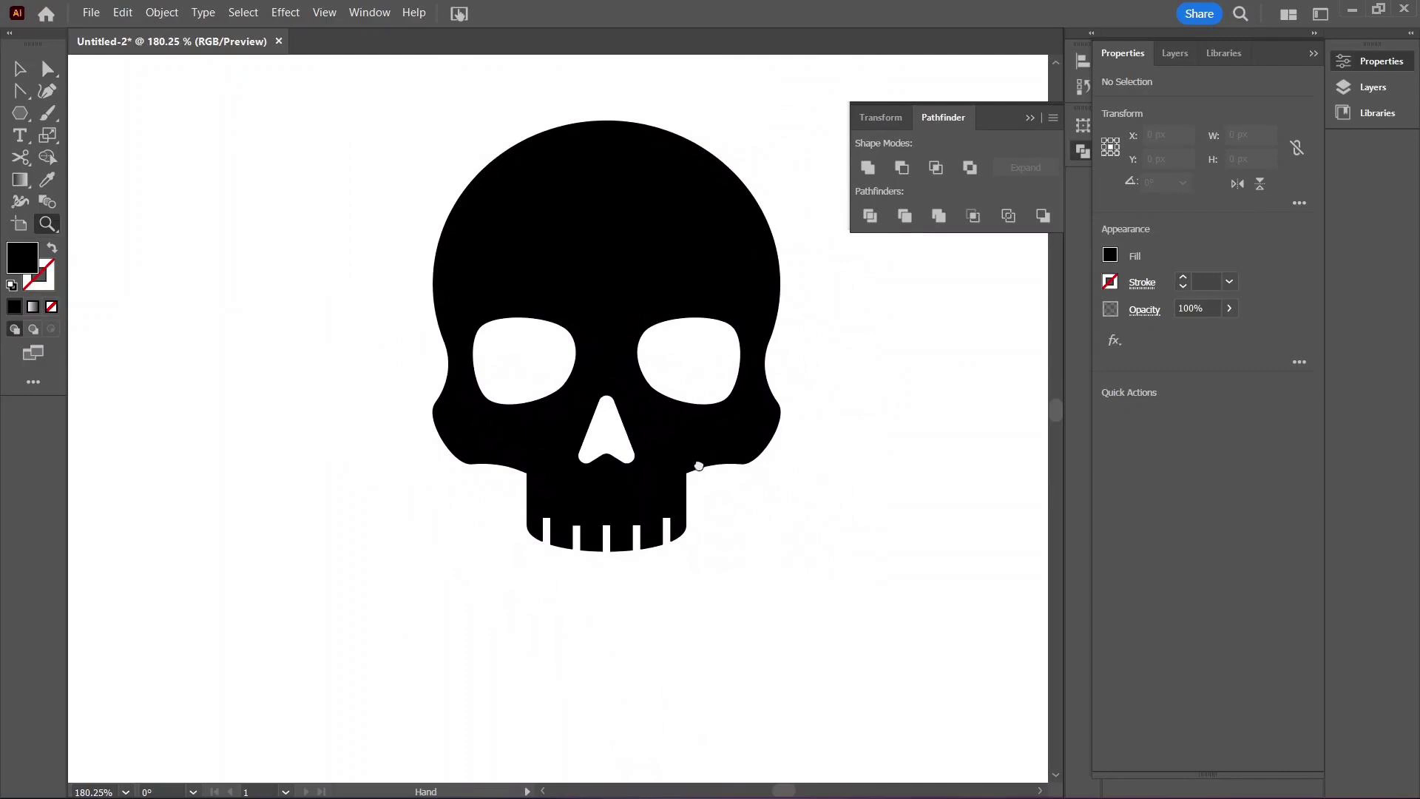
pyautogui.moveTo(699, 466); pyautogui.dragTo(695, 464)
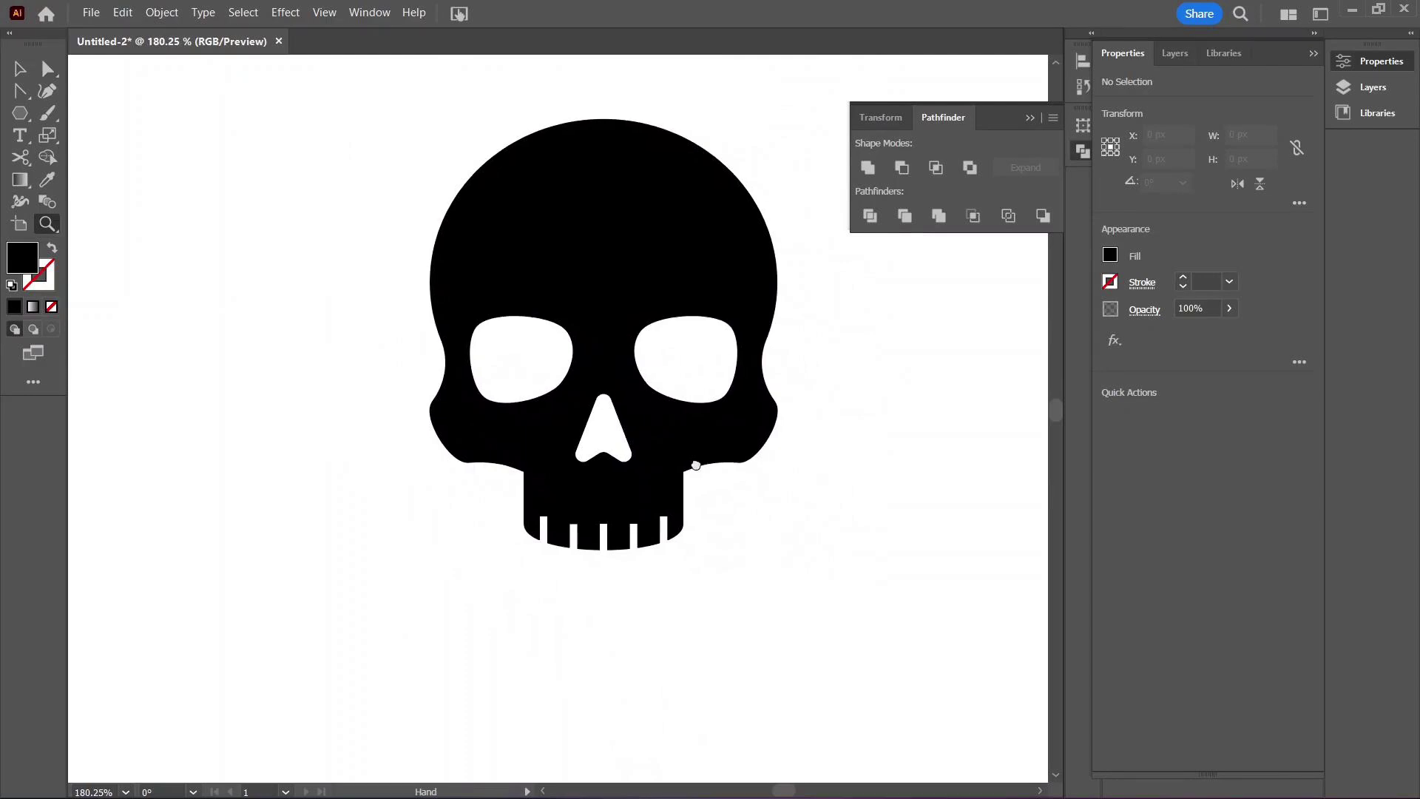
pyautogui.click(20, 114)
pyautogui.moveTo(20, 114); pyautogui.dragTo(108, 110)
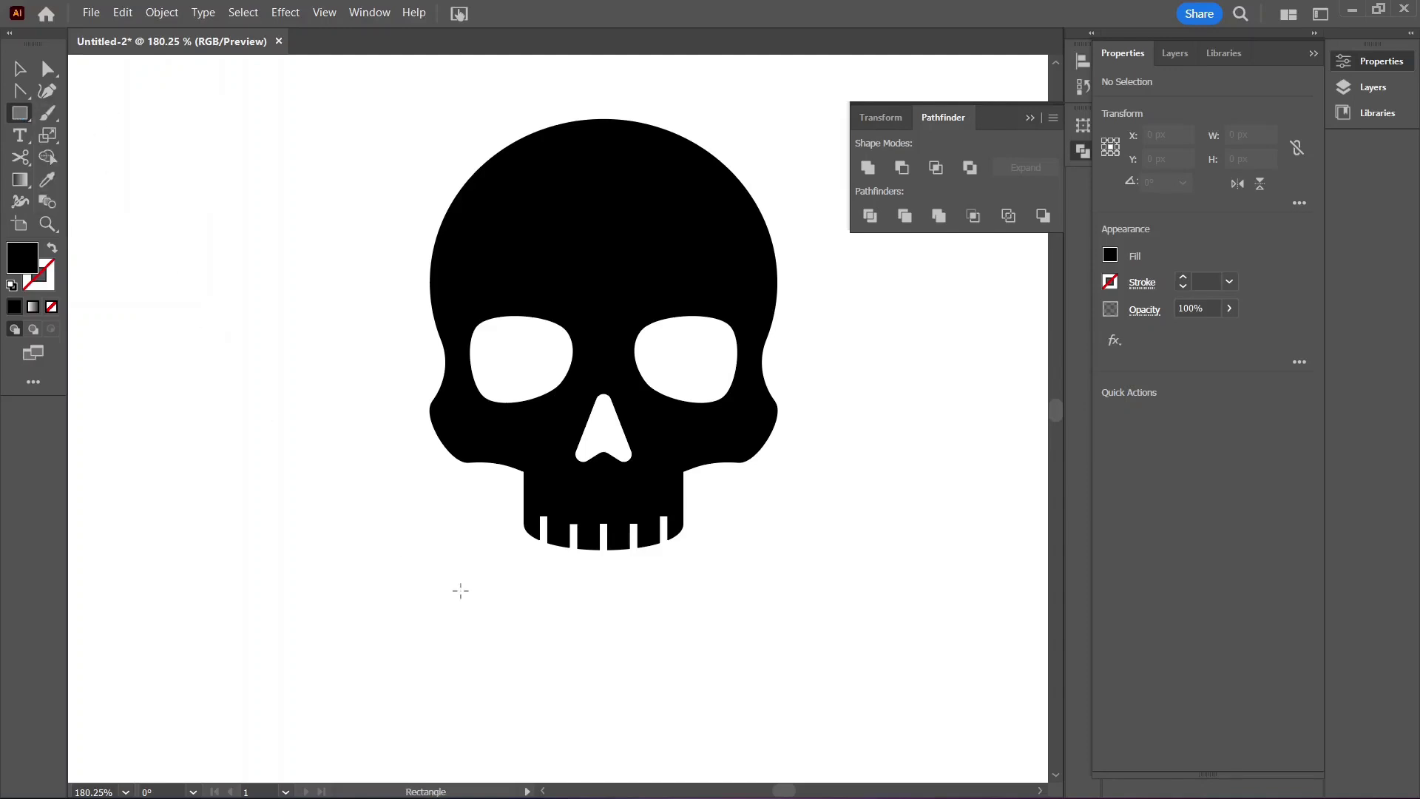
pyautogui.moveTo(444, 611); pyautogui.dragTo(751, 654)
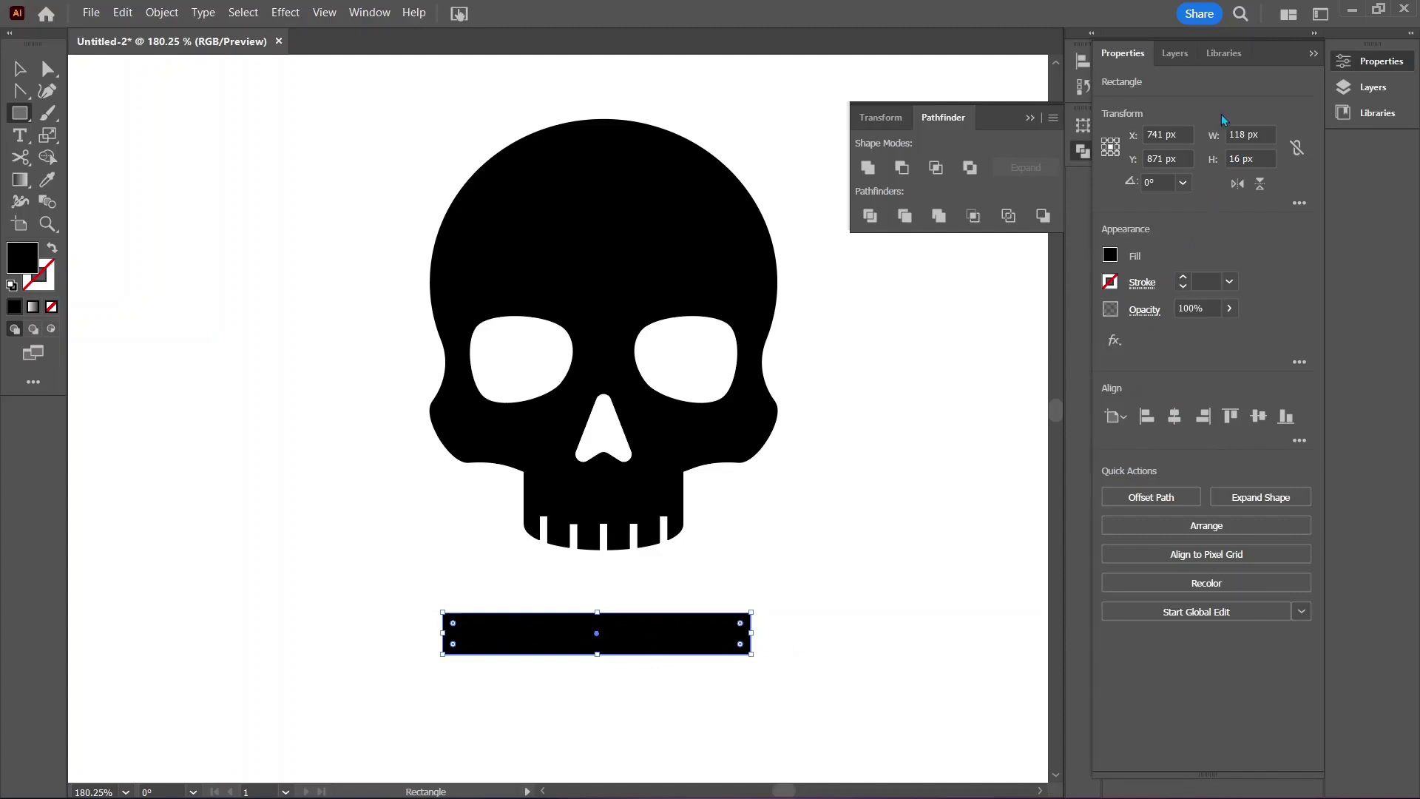
# Step: Set the rectangle's width to 165 px and height to 20 px
pyautogui.click(1246, 134)
pyautogui.write('1')
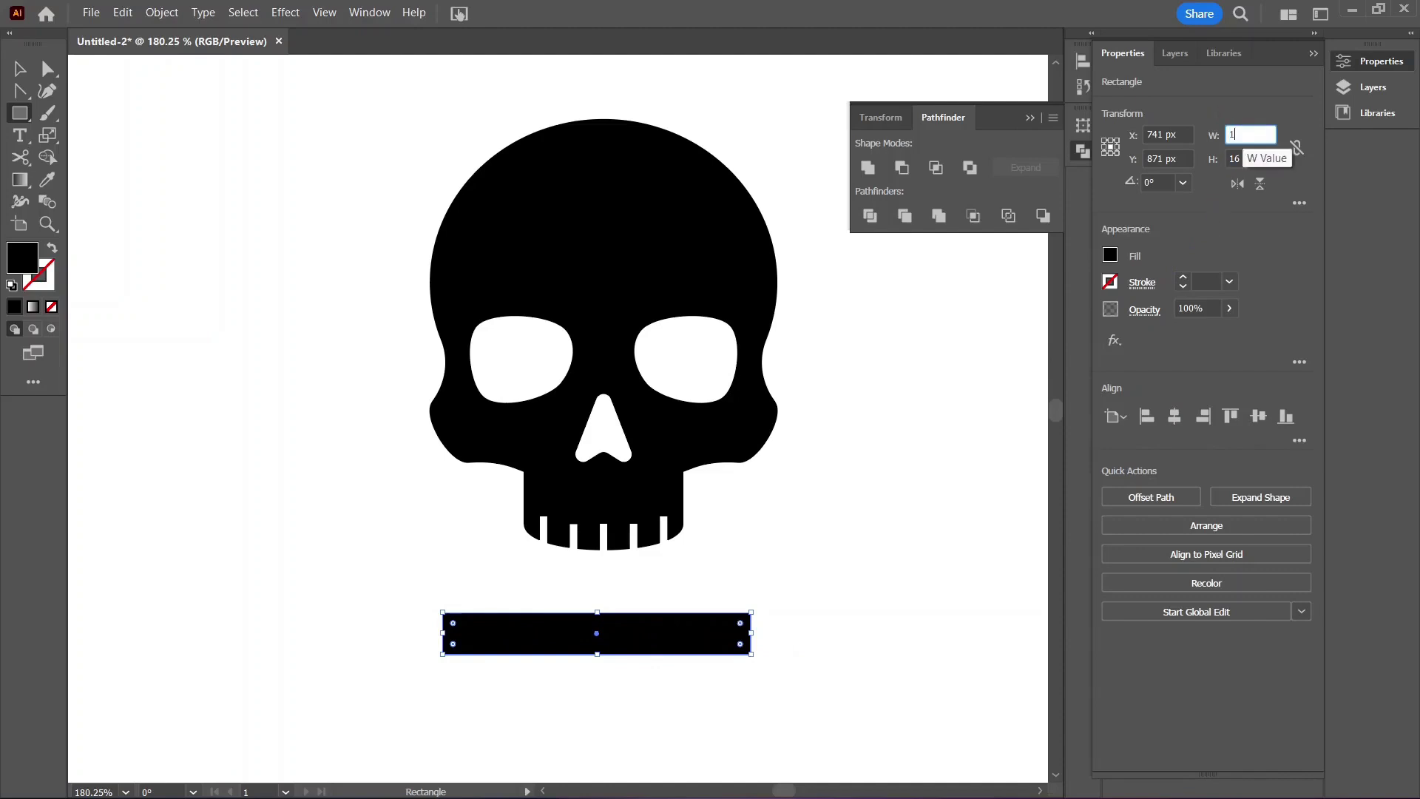
pyautogui.write('65')
pyautogui.press('Tab')
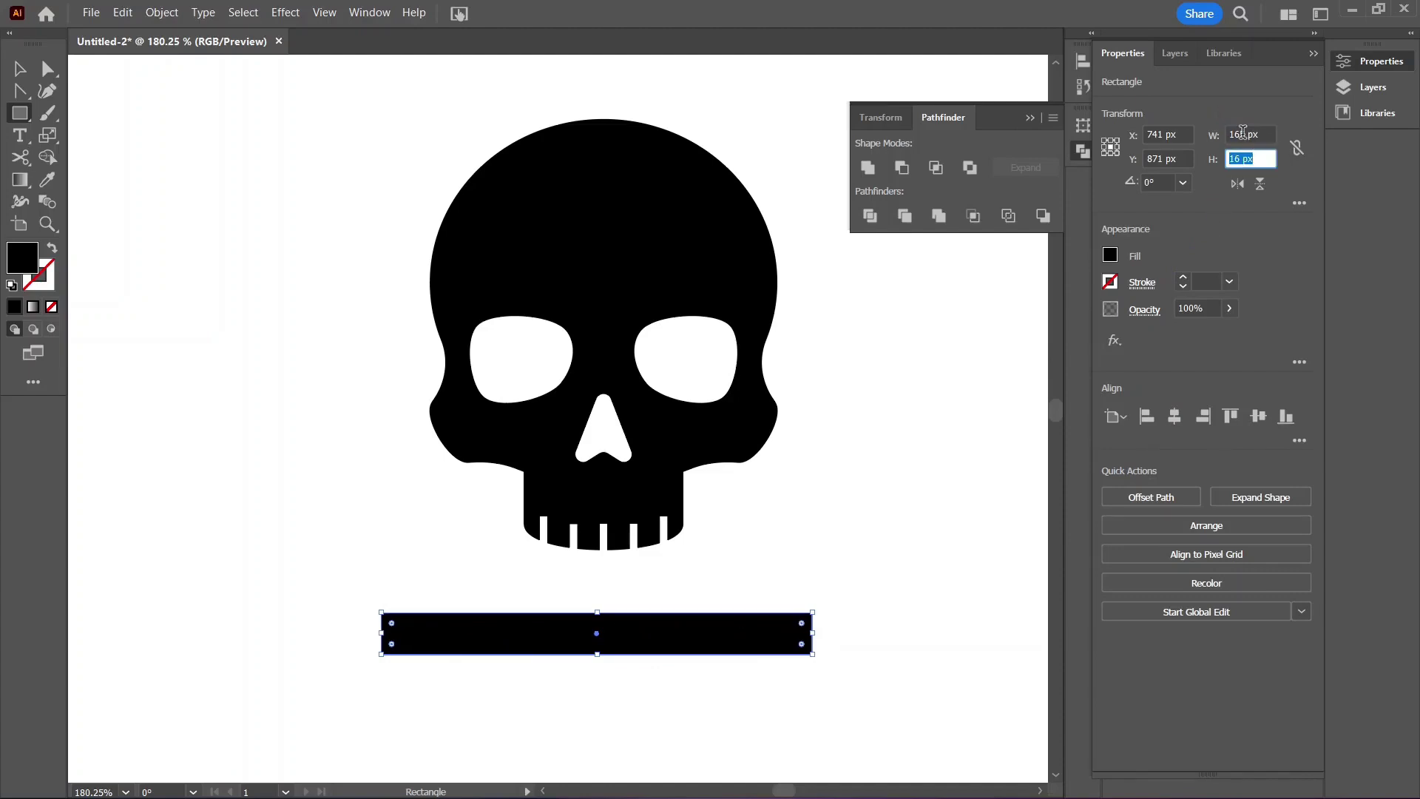
pyautogui.write('20')
pyautogui.press('Return')
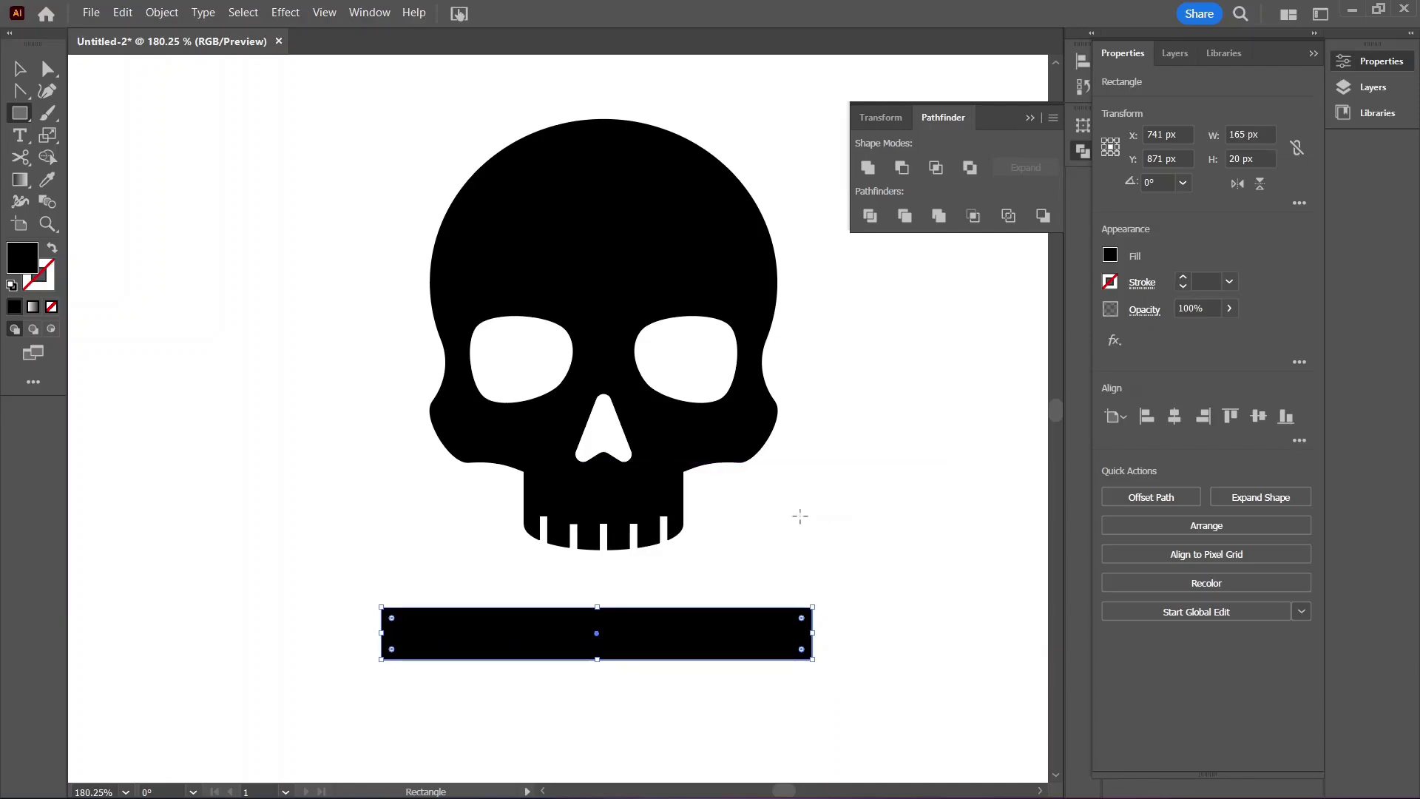
# Step: Draw a small rectangle about 14 px by 13 px just above the right end of the long bar
pyautogui.press('z')
pyautogui.click(773, 541)
pyautogui.moveTo(773, 542); pyautogui.dragTo(836, 368)
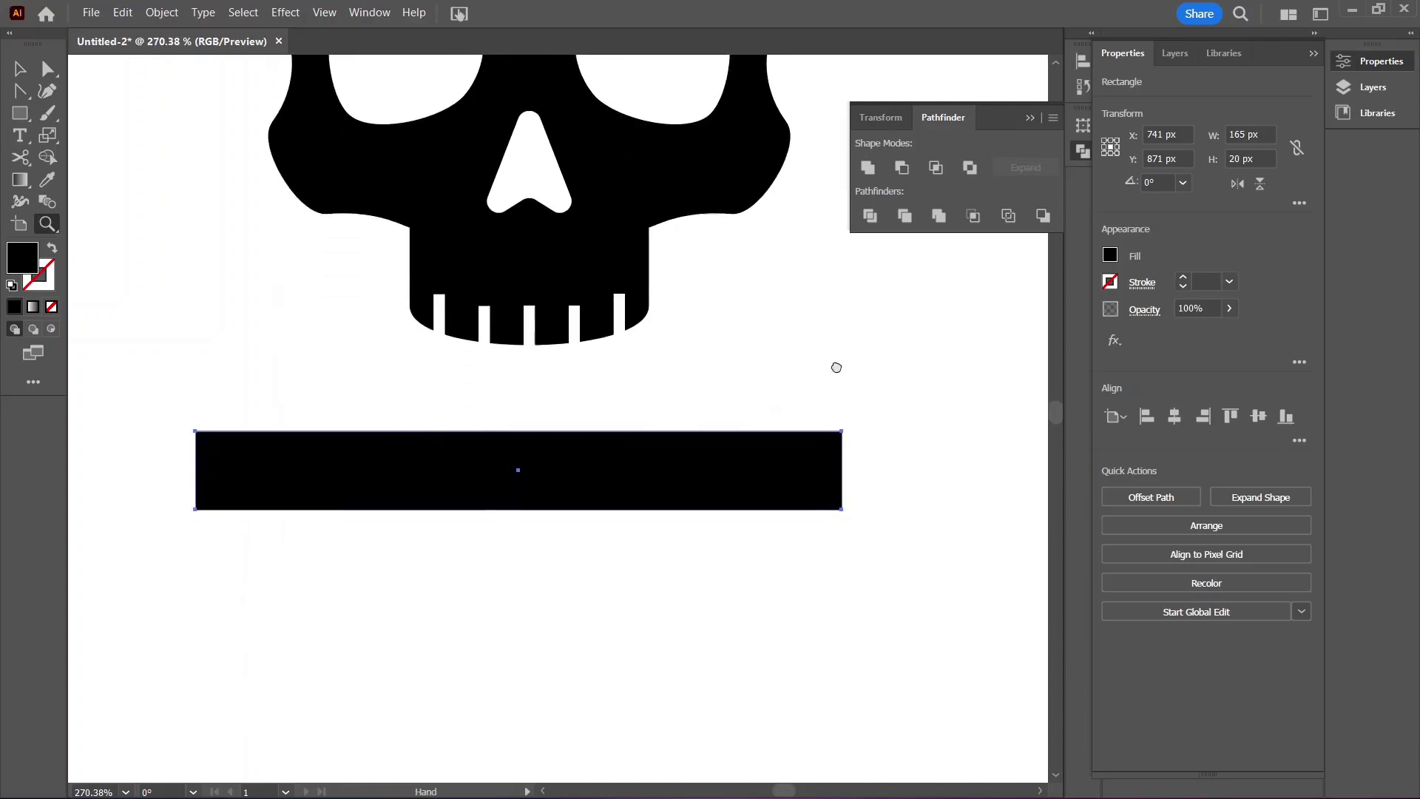
pyautogui.moveTo(732, 396); pyautogui.dragTo(675, 422)
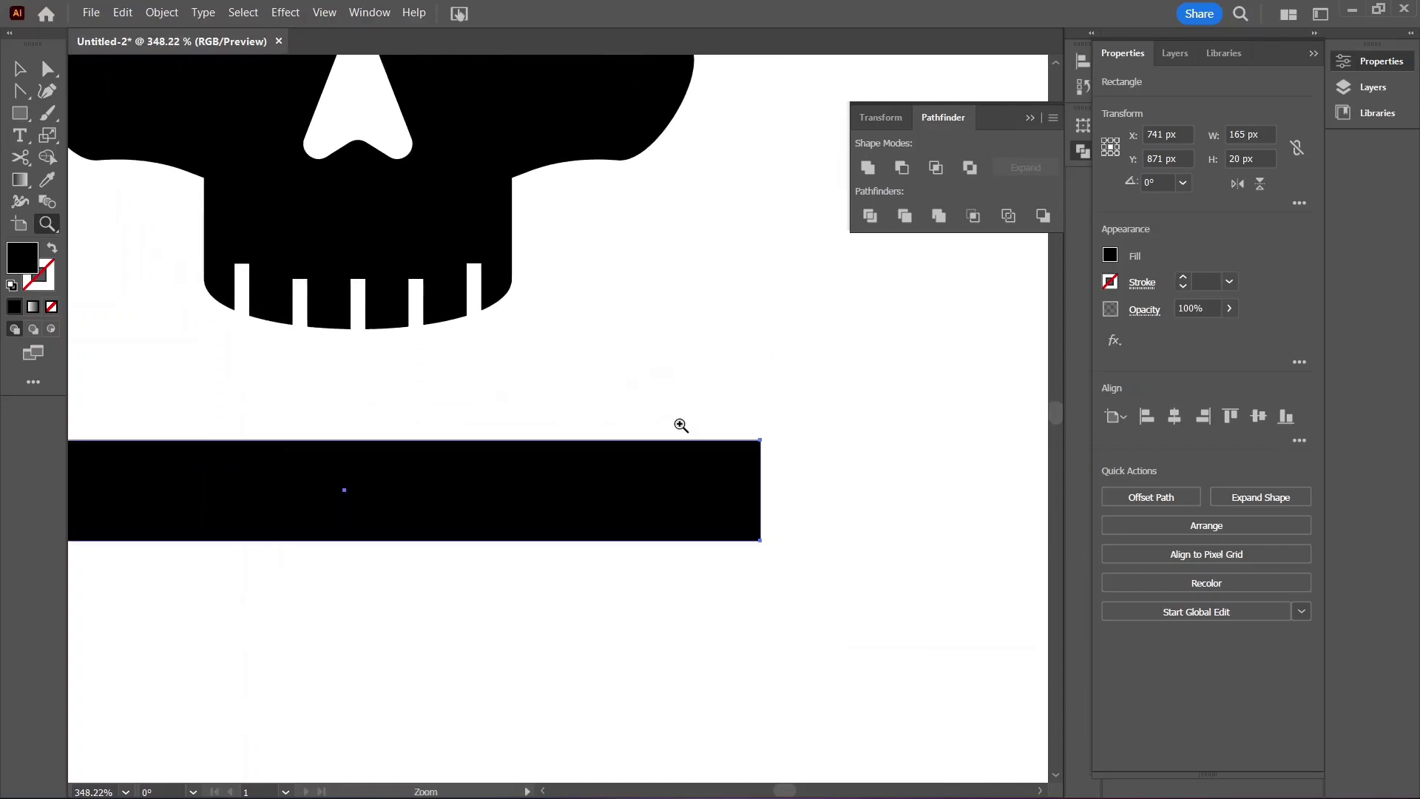
pyautogui.hotkey('ctrl', 'shift', 'a')
pyautogui.click(28, 71)
pyautogui.moveTo(20, 113); pyautogui.dragTo(89, 118)
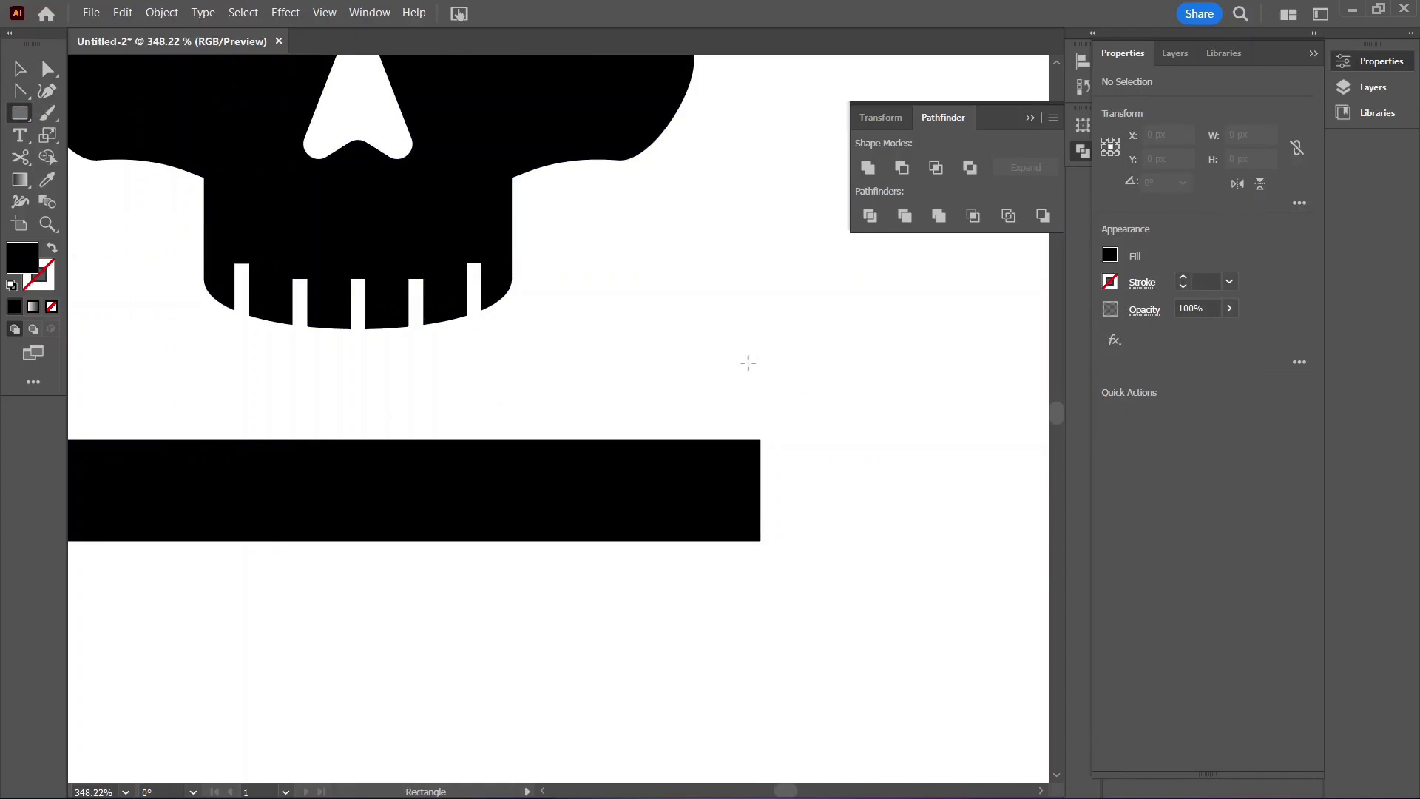
pyautogui.moveTo(733, 349); pyautogui.dragTo(803, 414)
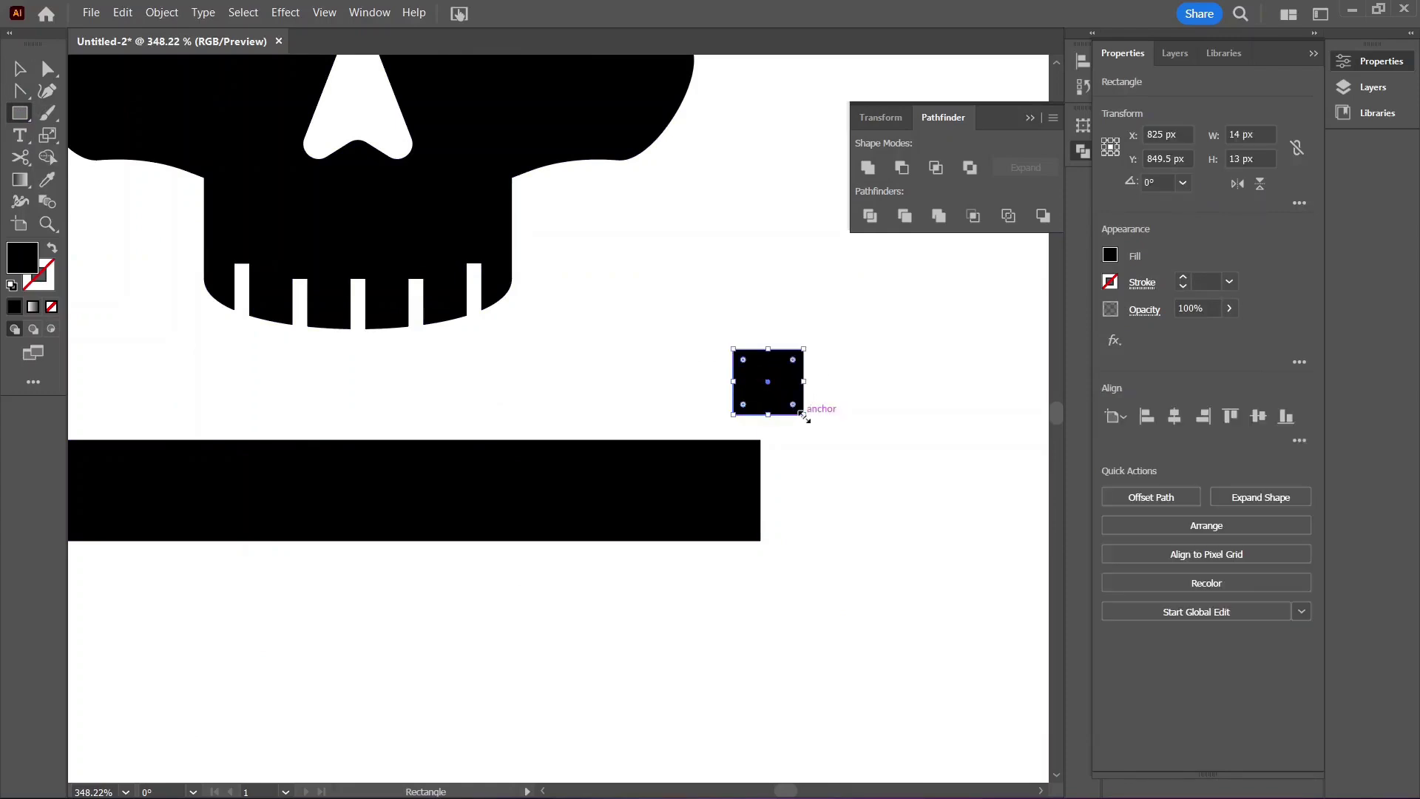
# Step: Convert the two right-hand corner points of the small rectangle to smooth points
pyautogui.press('a')
pyautogui.moveTo(782, 327); pyautogui.dragTo(840, 453)
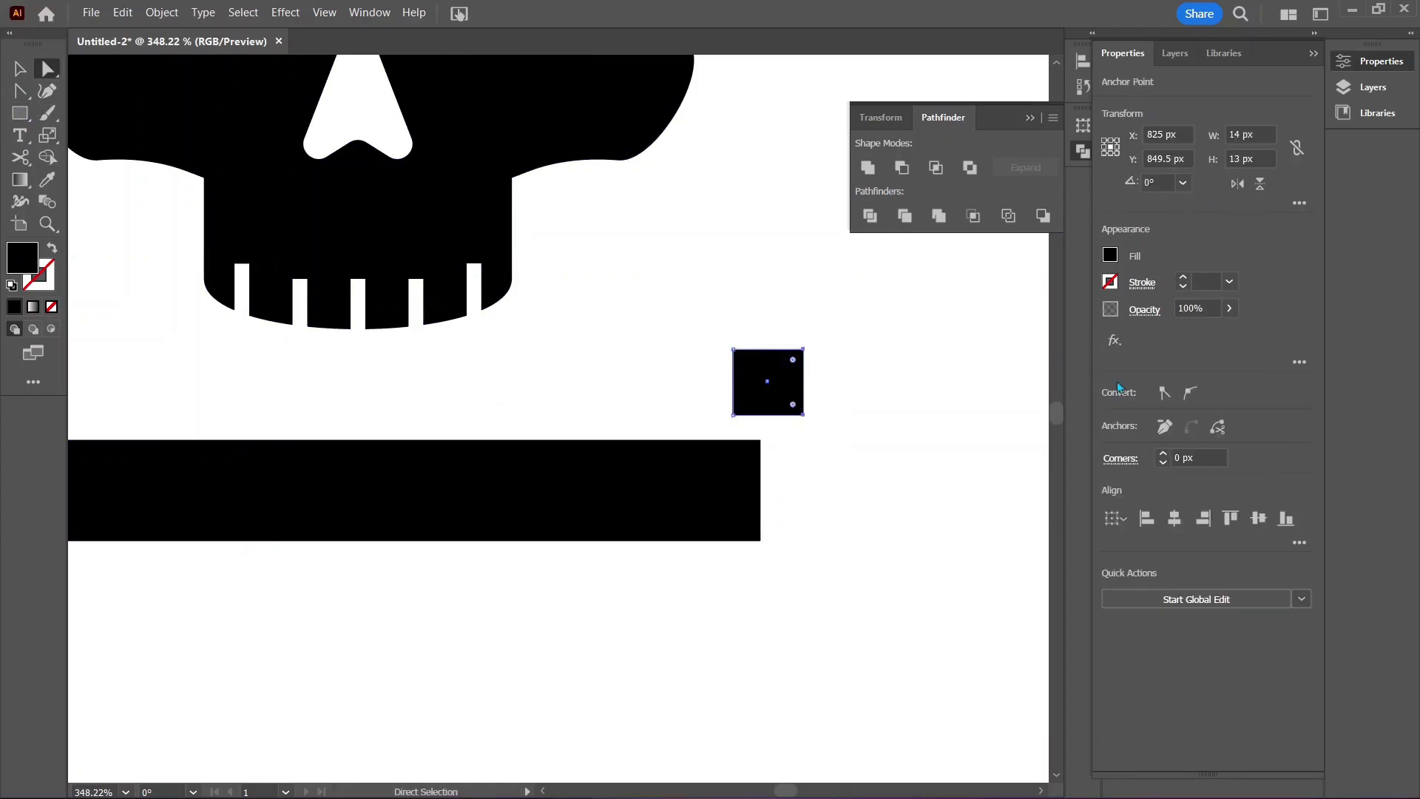
pyautogui.click(1190, 393)
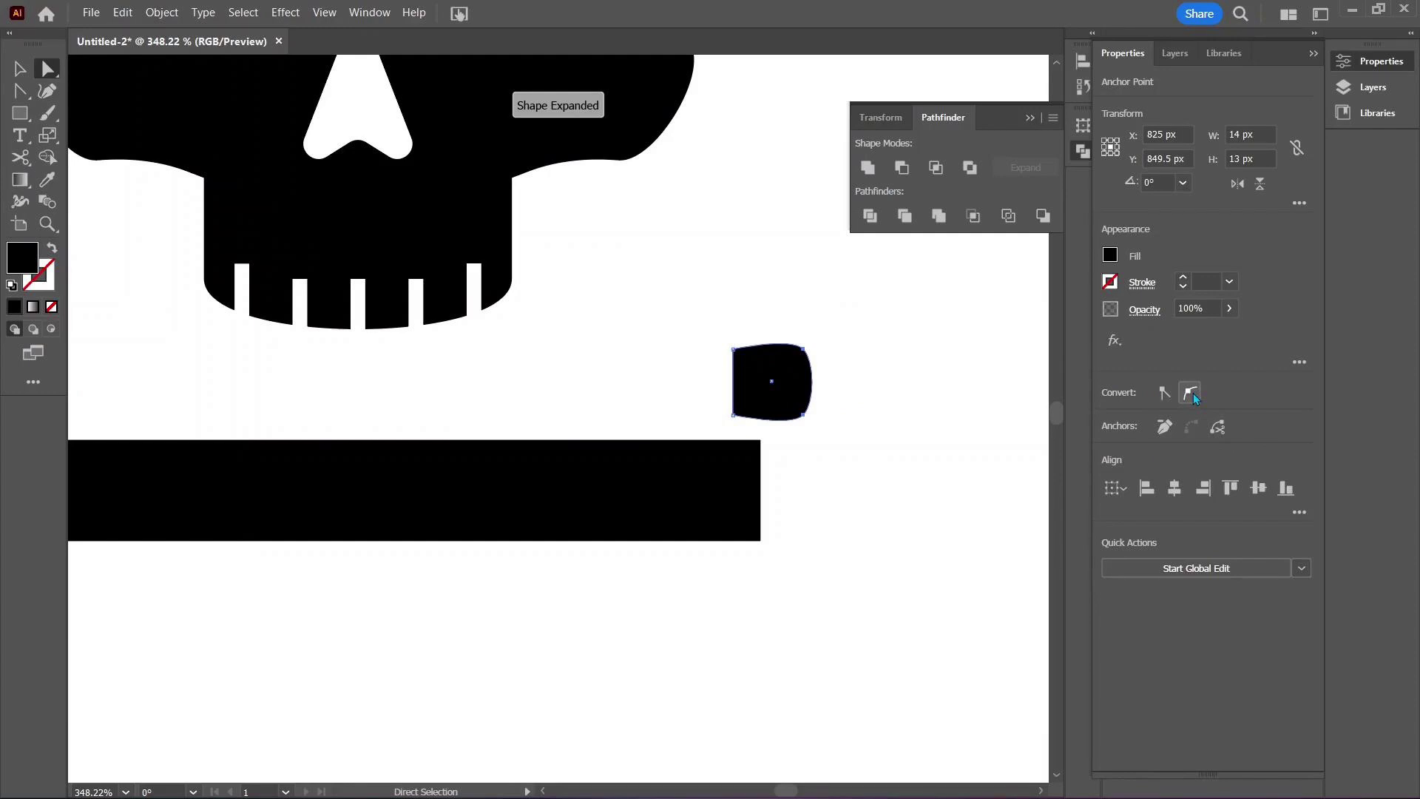
# Step: Set the rounded bone-end shape's width and height to 18 px each
pyautogui.doubleClick(1250, 134)
pyautogui.write('1')
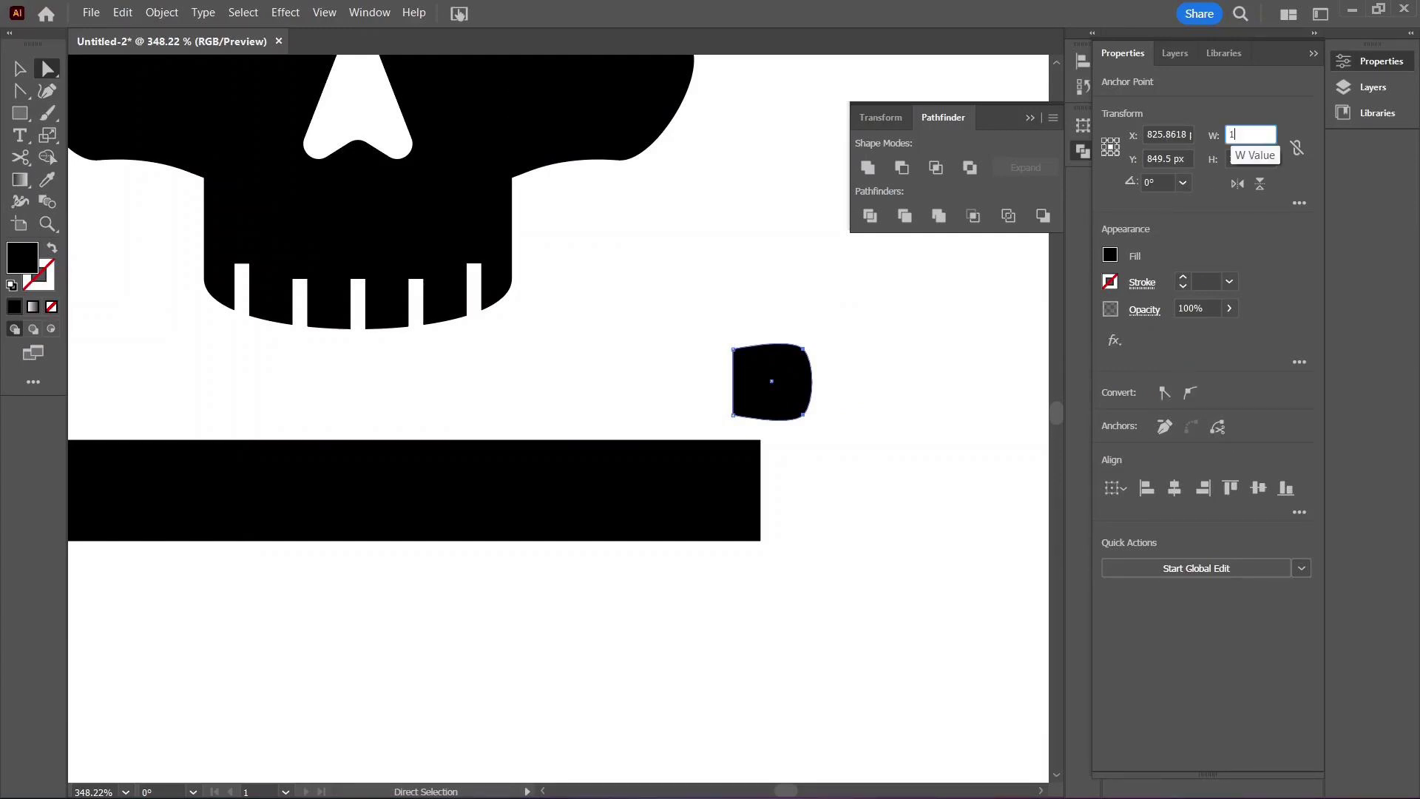
pyautogui.write('8')
pyautogui.press('Tab')
pyautogui.write('18')
pyautogui.press('Return')
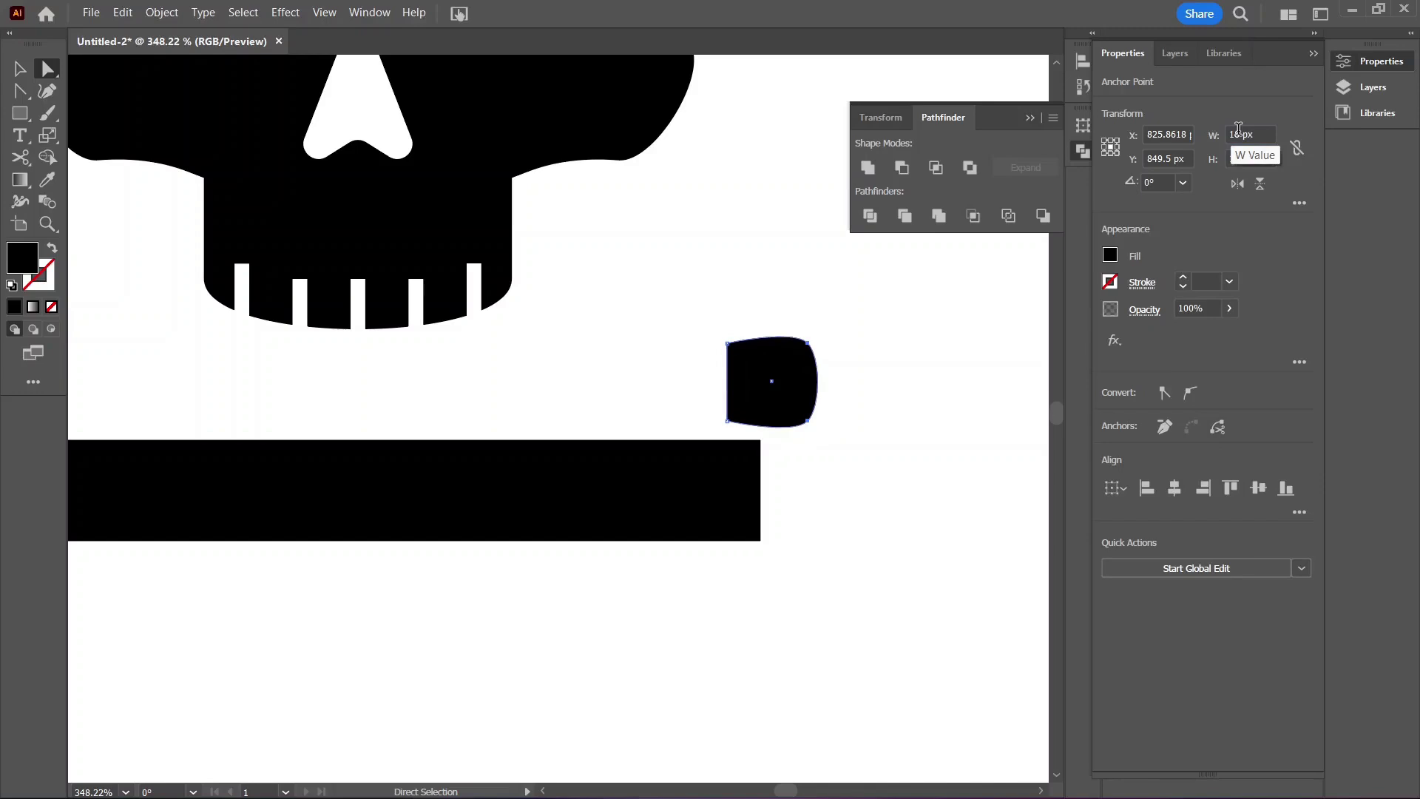
# Step: Rotate the rounded bone-end shape about 30° counterclockwise and position it over the upper right corner of the long bar
pyautogui.moveTo(793, 392); pyautogui.dragTo(794, 417)
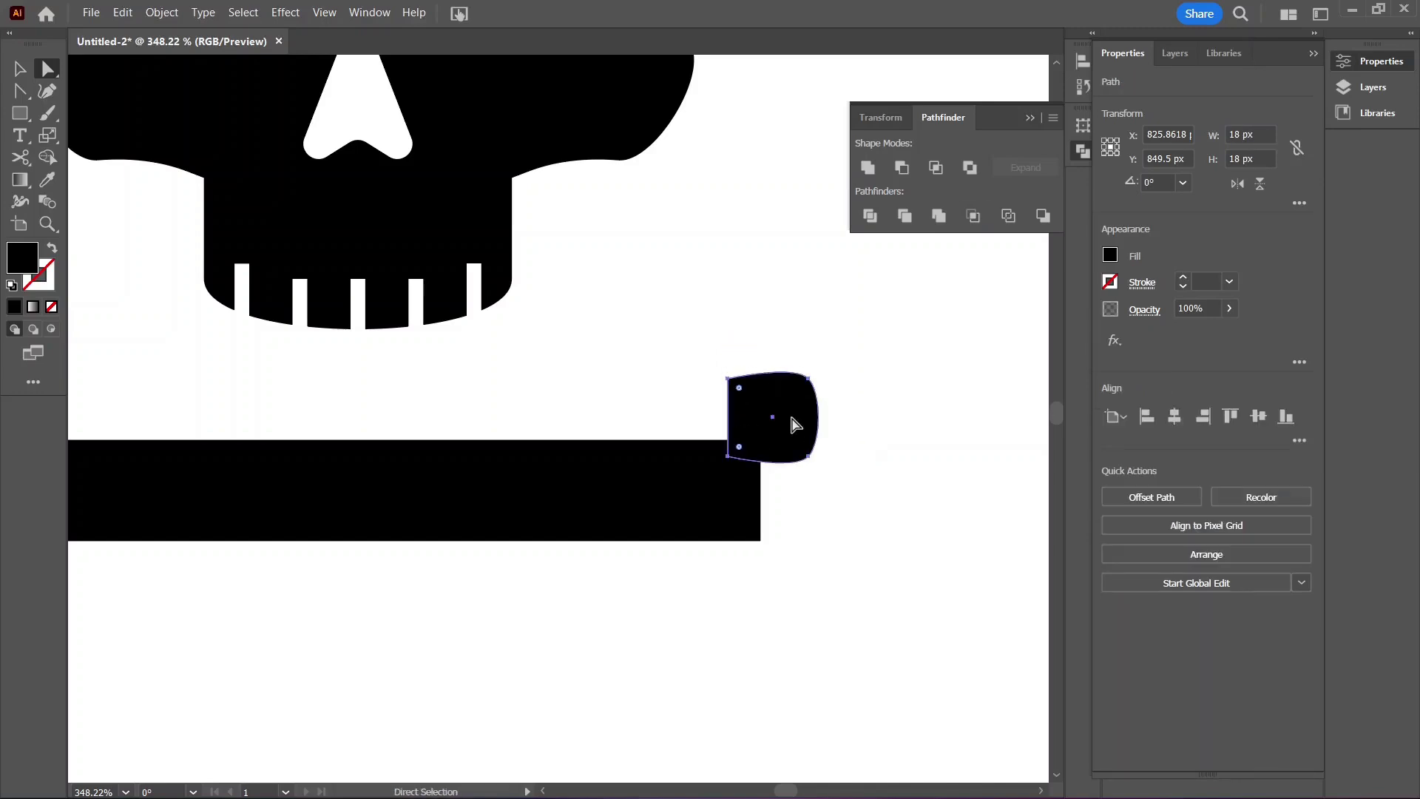
pyautogui.press('v')
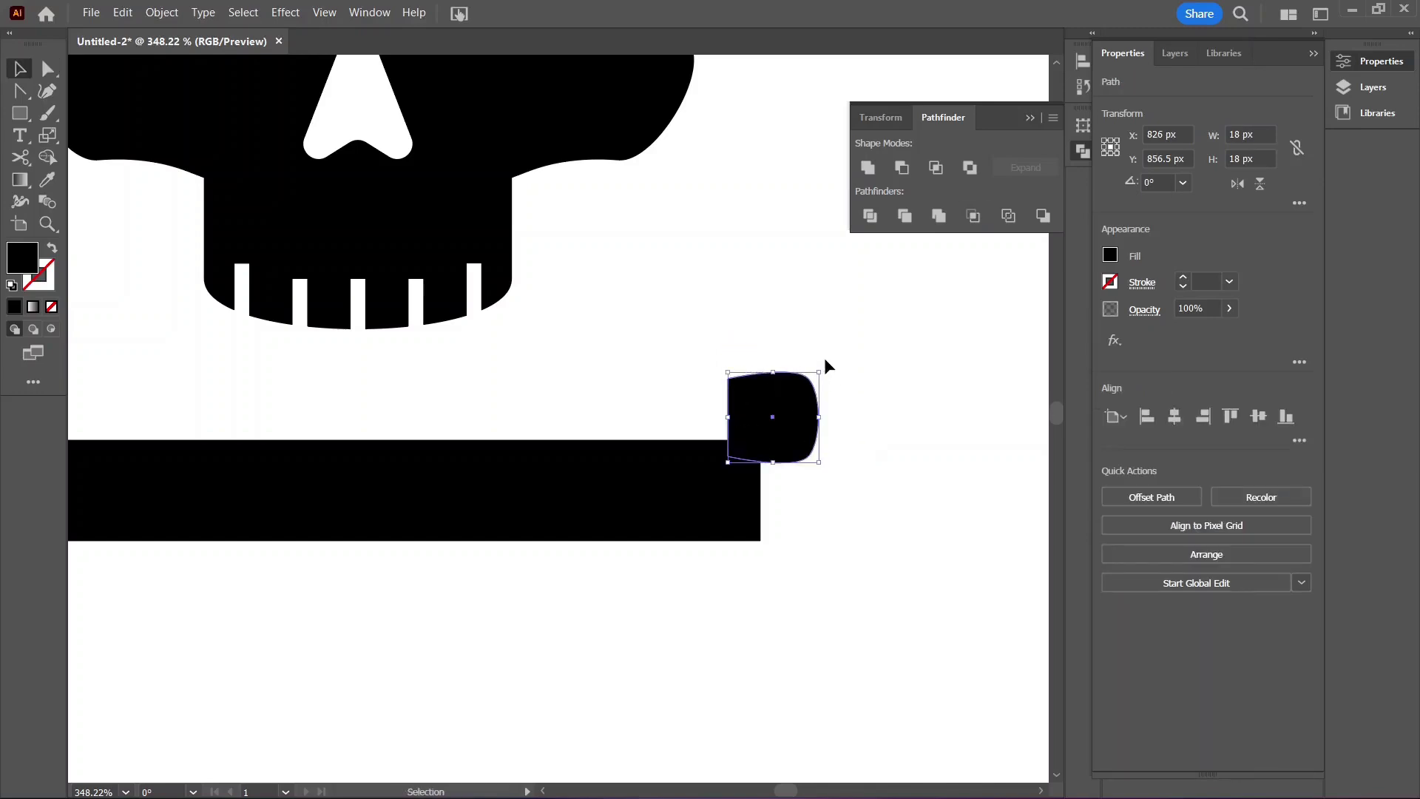
pyautogui.moveTo(821, 359); pyautogui.dragTo(810, 340)
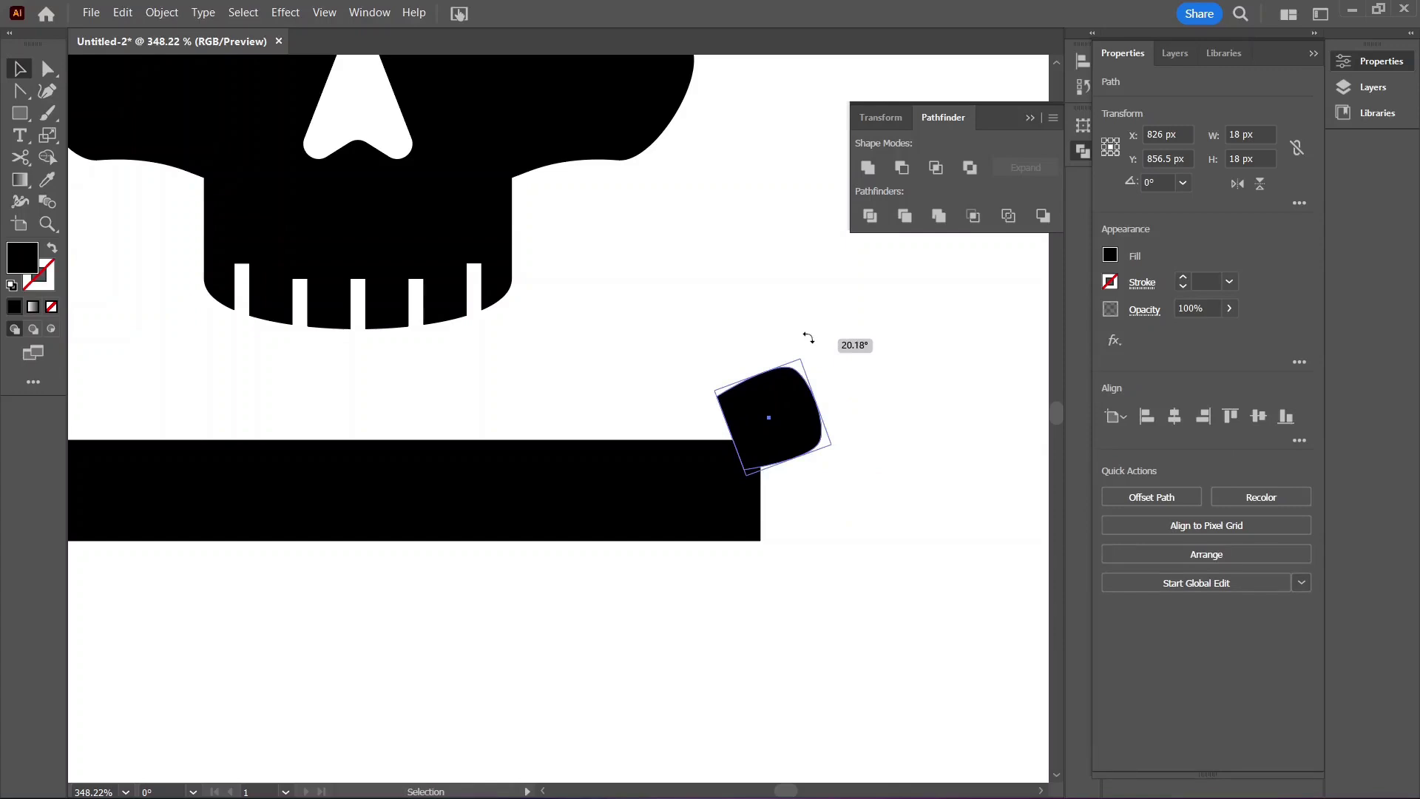
pyautogui.moveTo(808, 337); pyautogui.dragTo(809, 339)
pyautogui.moveTo(802, 406)
pyautogui.mouseDown()
pyautogui.moveTo(800, 453)
pyautogui.moveTo(791, 397)
pyautogui.mouseUp()
# Step: Duplicate the bone-end shape onto the bar's lower right corner, then flip the copy vertically and shrink it to about 17 px wide
pyautogui.moveTo(803, 449); pyautogui.dragTo(804, 500)
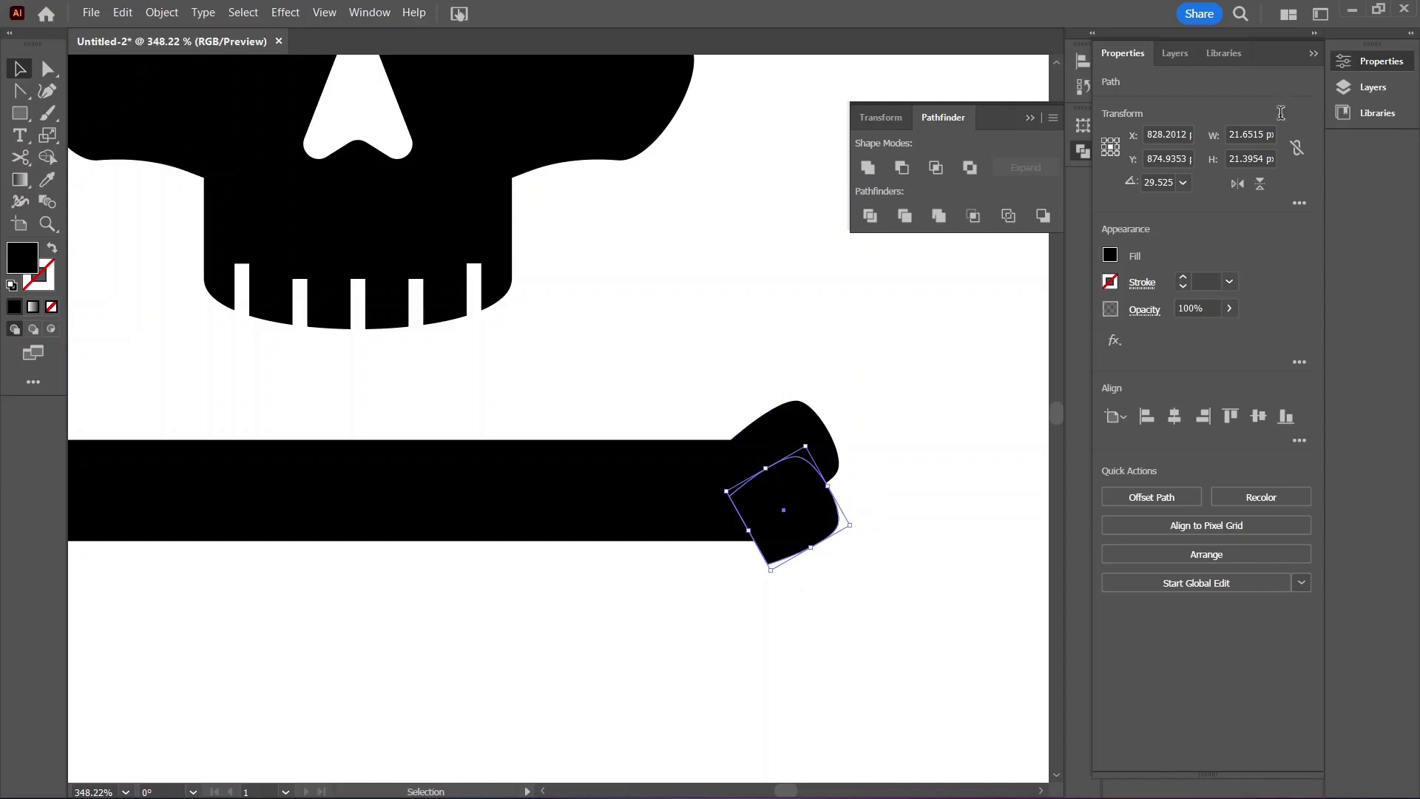
pyautogui.click(1260, 184)
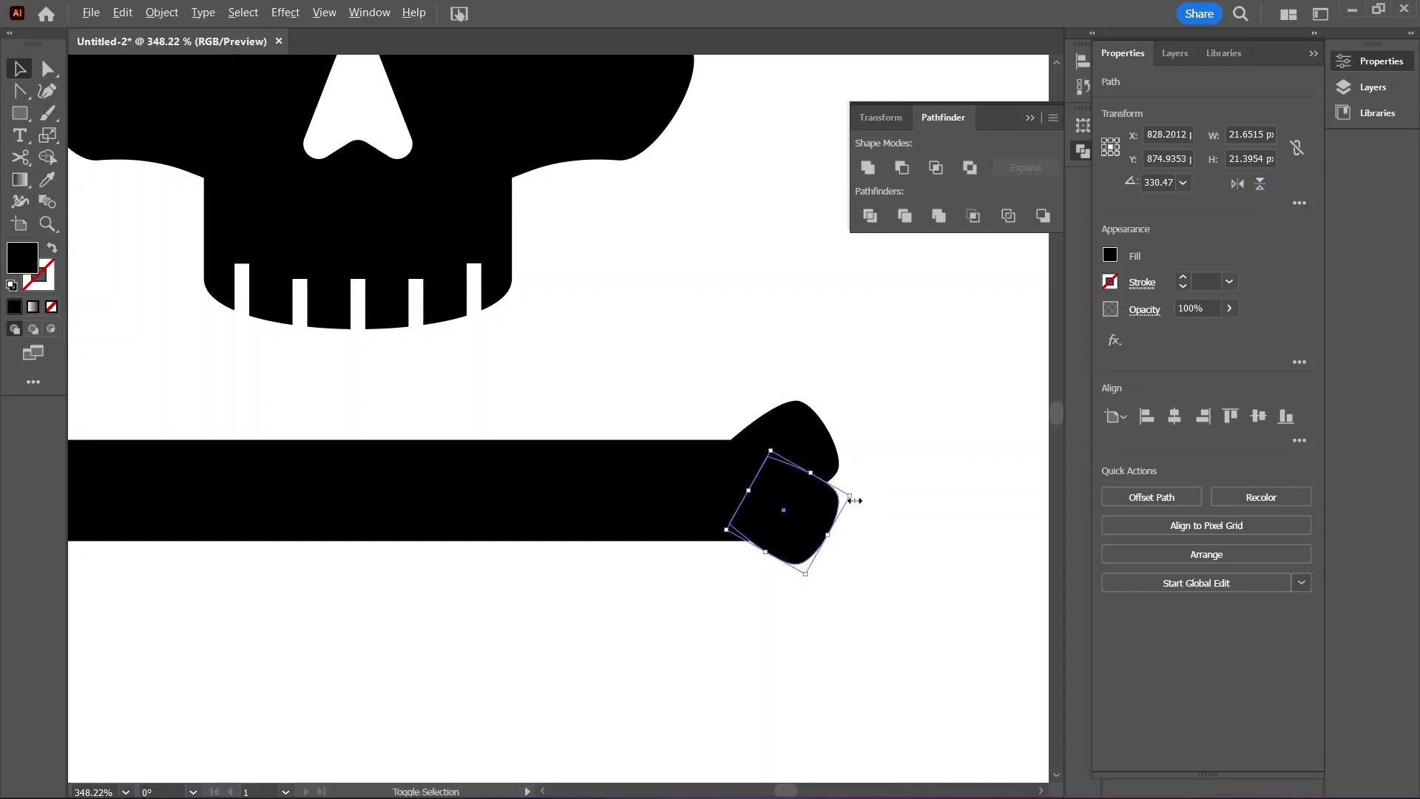
pyautogui.moveTo(848, 496); pyautogui.dragTo(806, 542)
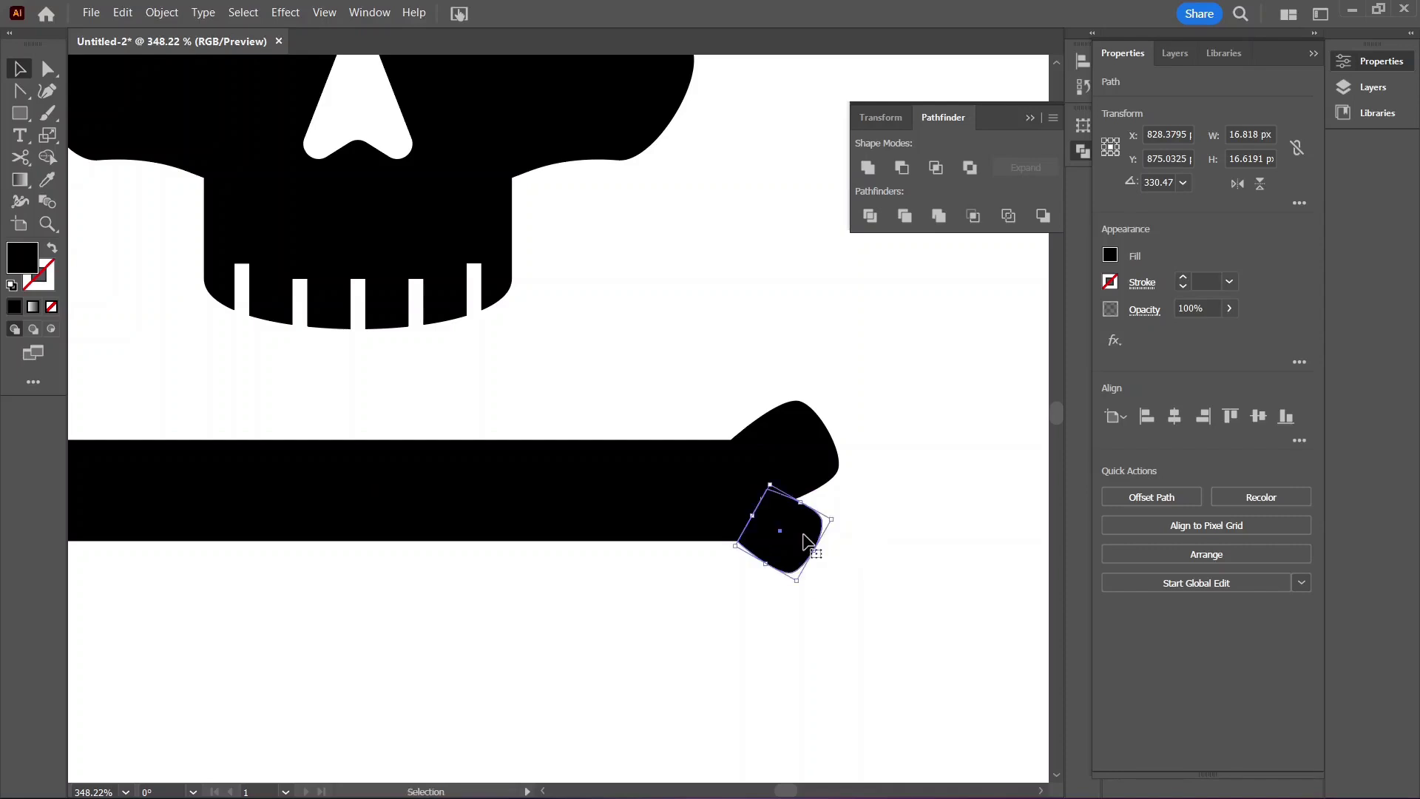
# Step: Unite the upper and lower bone-end shapes into a single shape
pyautogui.keyDown('shift'); pyautogui.click(804, 481); pyautogui.keyUp('shift')
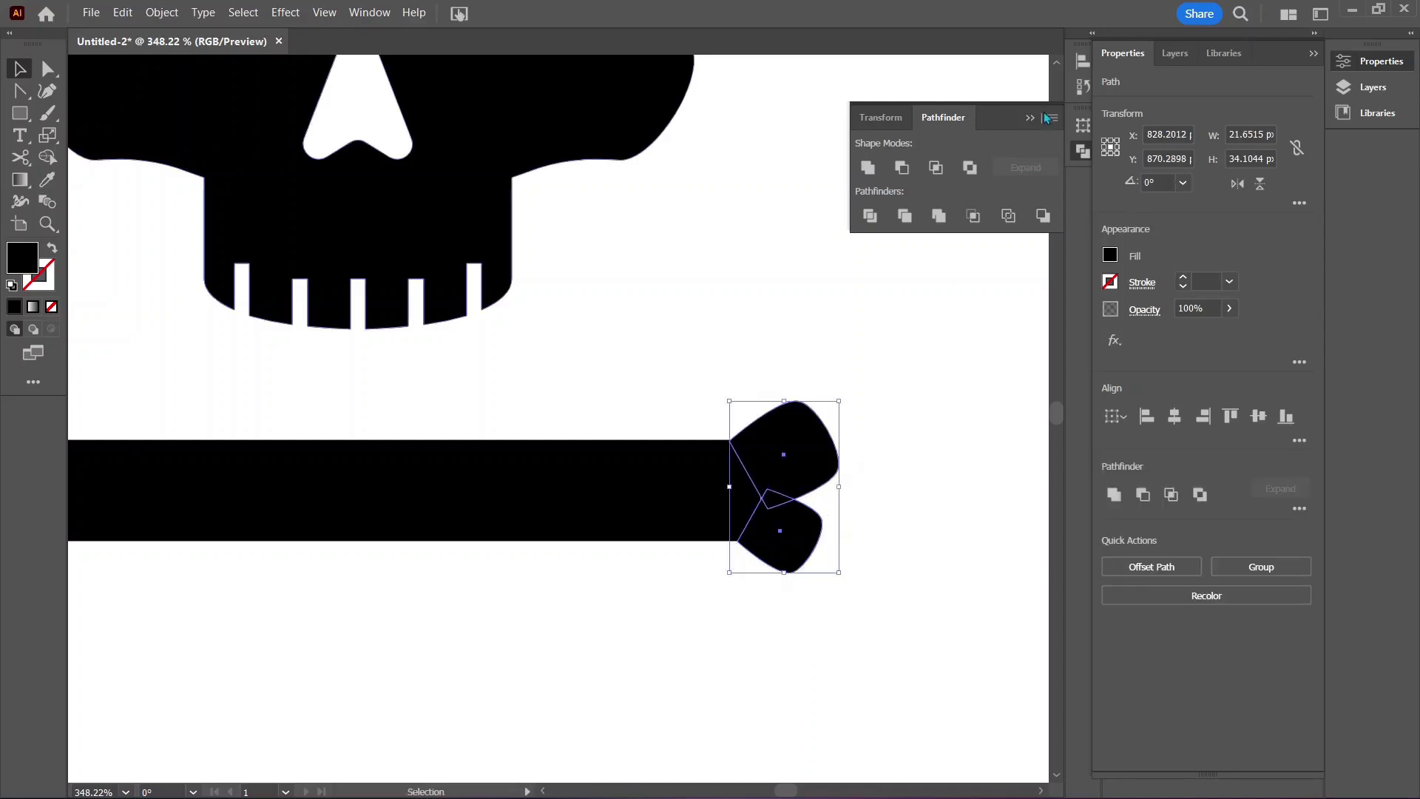
pyautogui.click(867, 167)
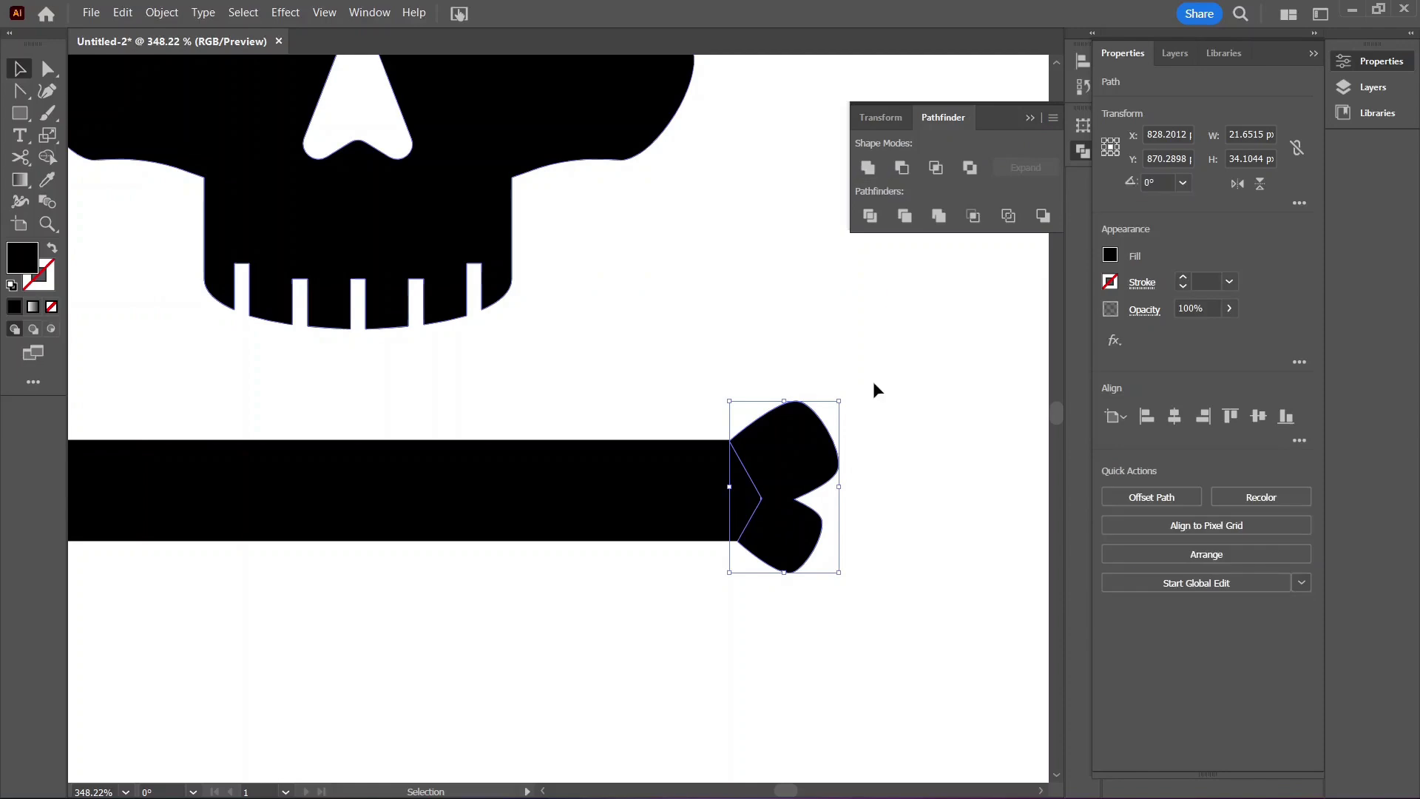
pyautogui.click(867, 533)
# Step: Try rounding all the corners of the united bone end at once
pyautogui.click(780, 487)
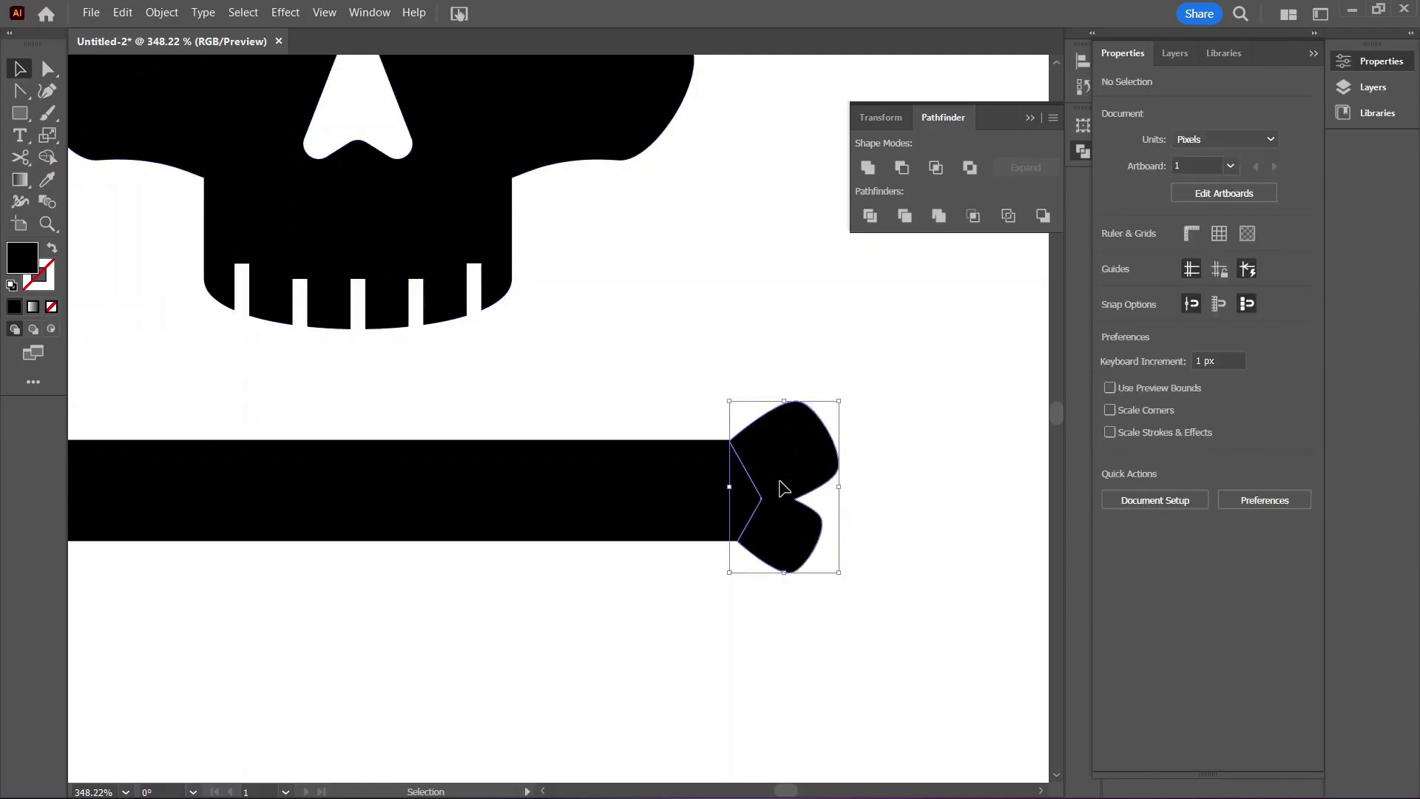
pyautogui.press('a')
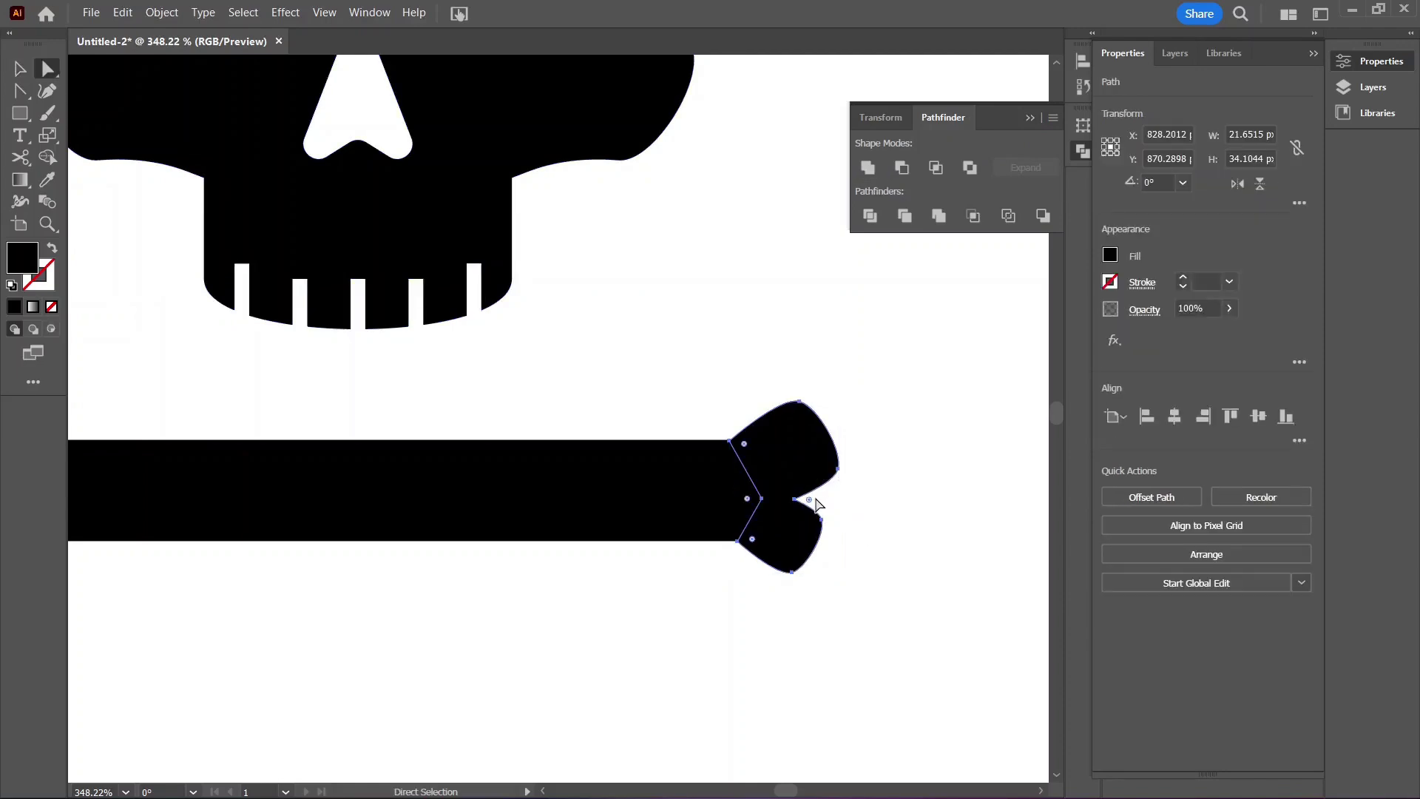
pyautogui.moveTo(814, 499); pyautogui.dragTo(830, 501)
pyautogui.click(849, 510)
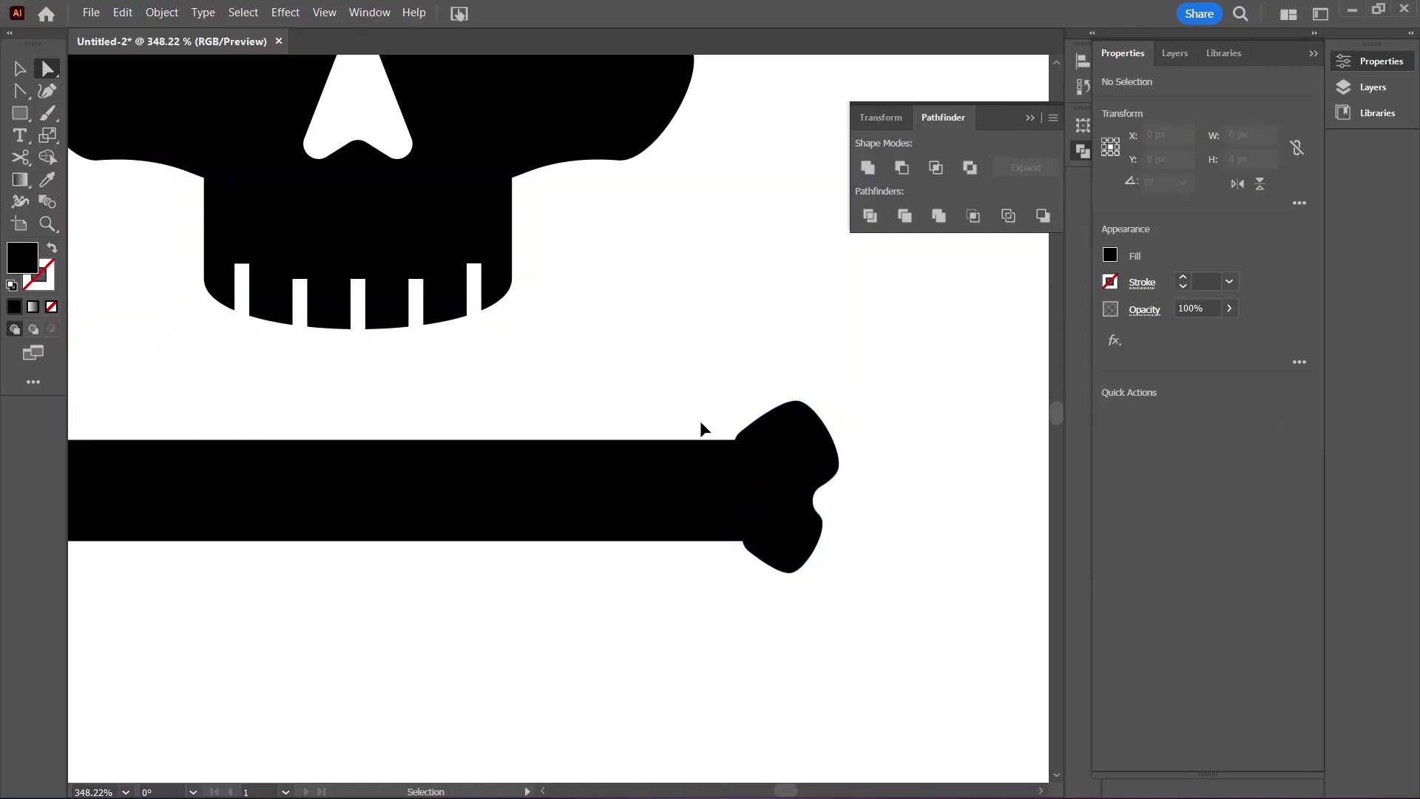
pyautogui.moveTo(700, 422); pyautogui.dragTo(728, 444)
# Step: Round only the notch corner between the two lobes of the bone end to a radius of about 2.6 px
pyautogui.click(817, 492)
pyautogui.moveTo(826, 501); pyautogui.dragTo(782, 488)
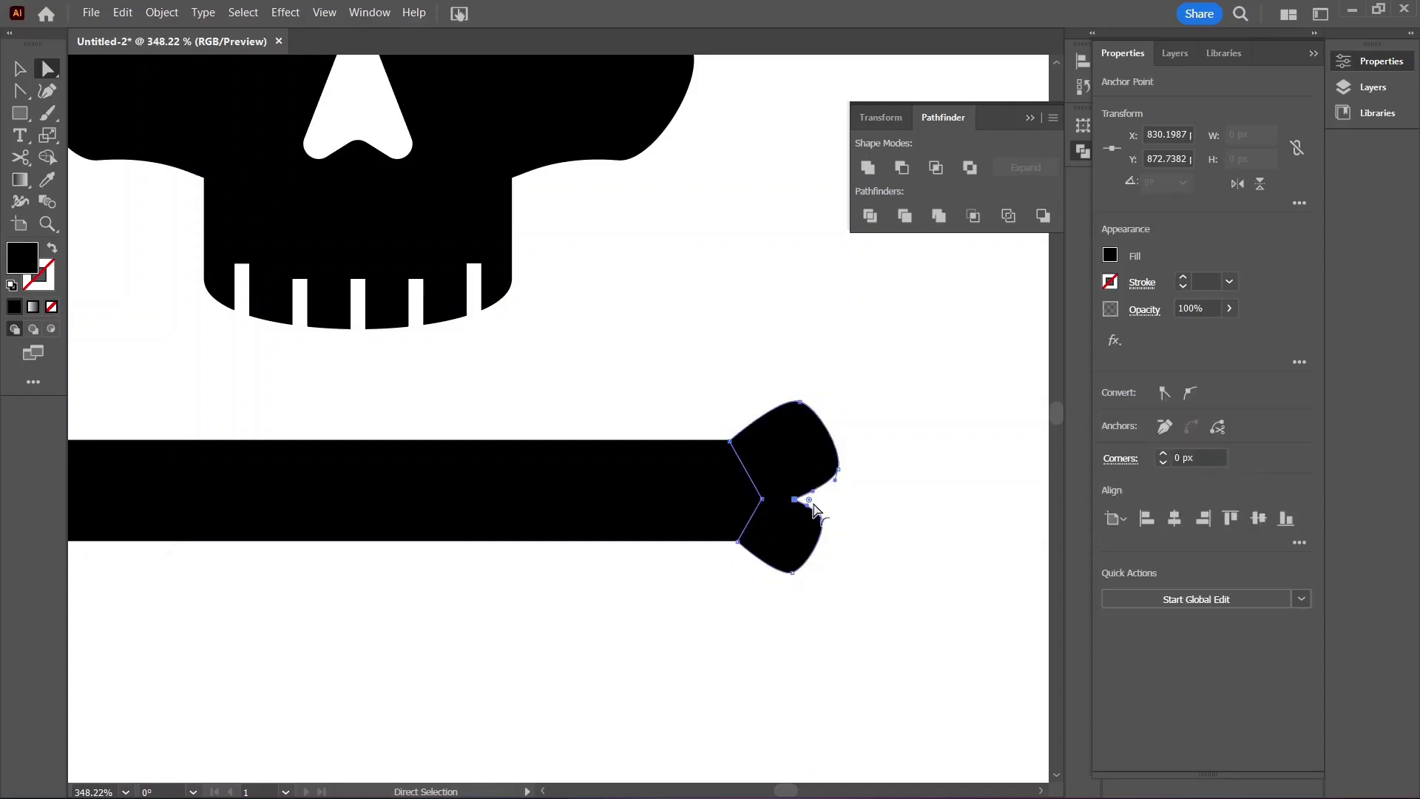
pyautogui.moveTo(809, 505); pyautogui.dragTo(823, 506)
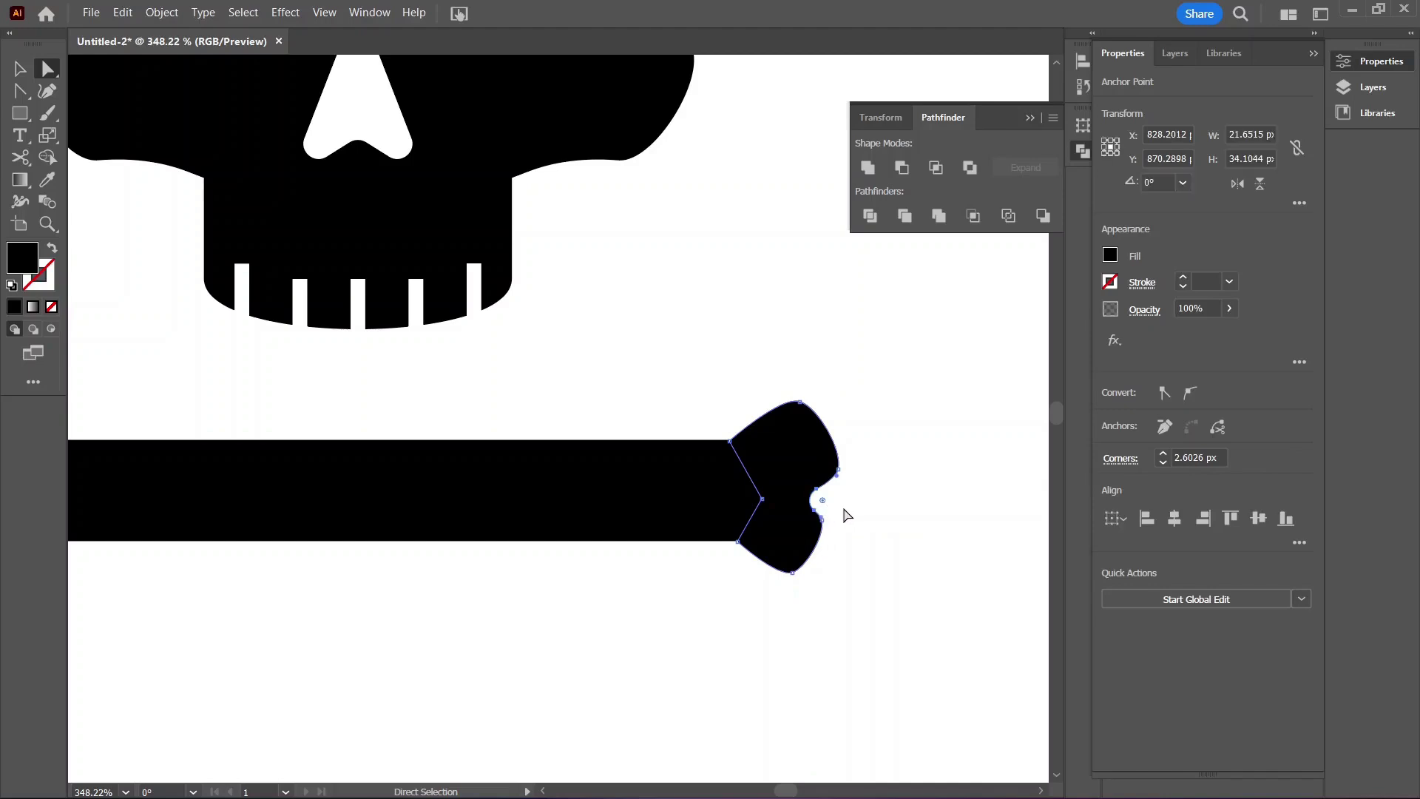
pyautogui.click(844, 509)
# Step: Nudge the united bone end 1 px left, further onto the long bar
pyautogui.click(778, 477)
pyautogui.press('Left')
pyautogui.press('Left')
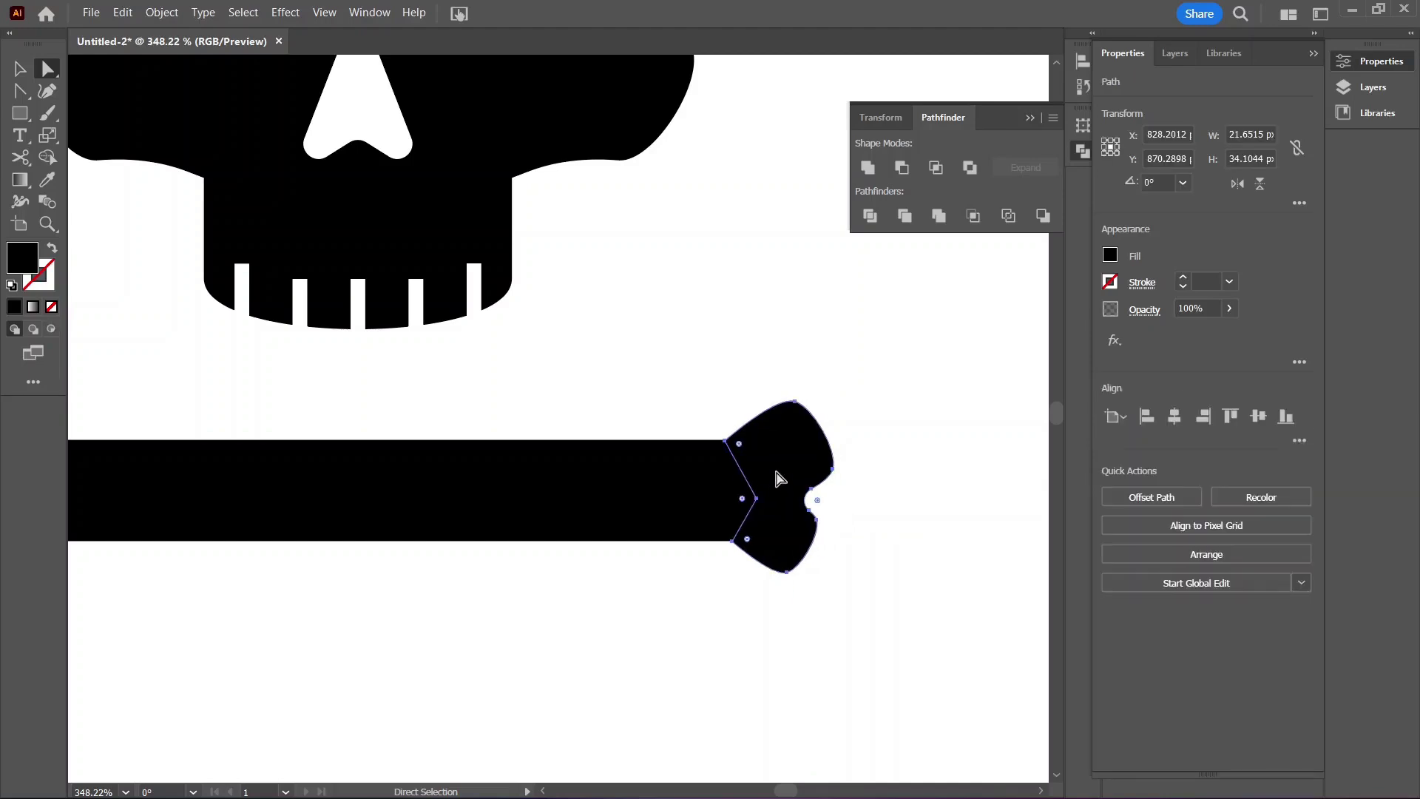
pyautogui.click(701, 390)
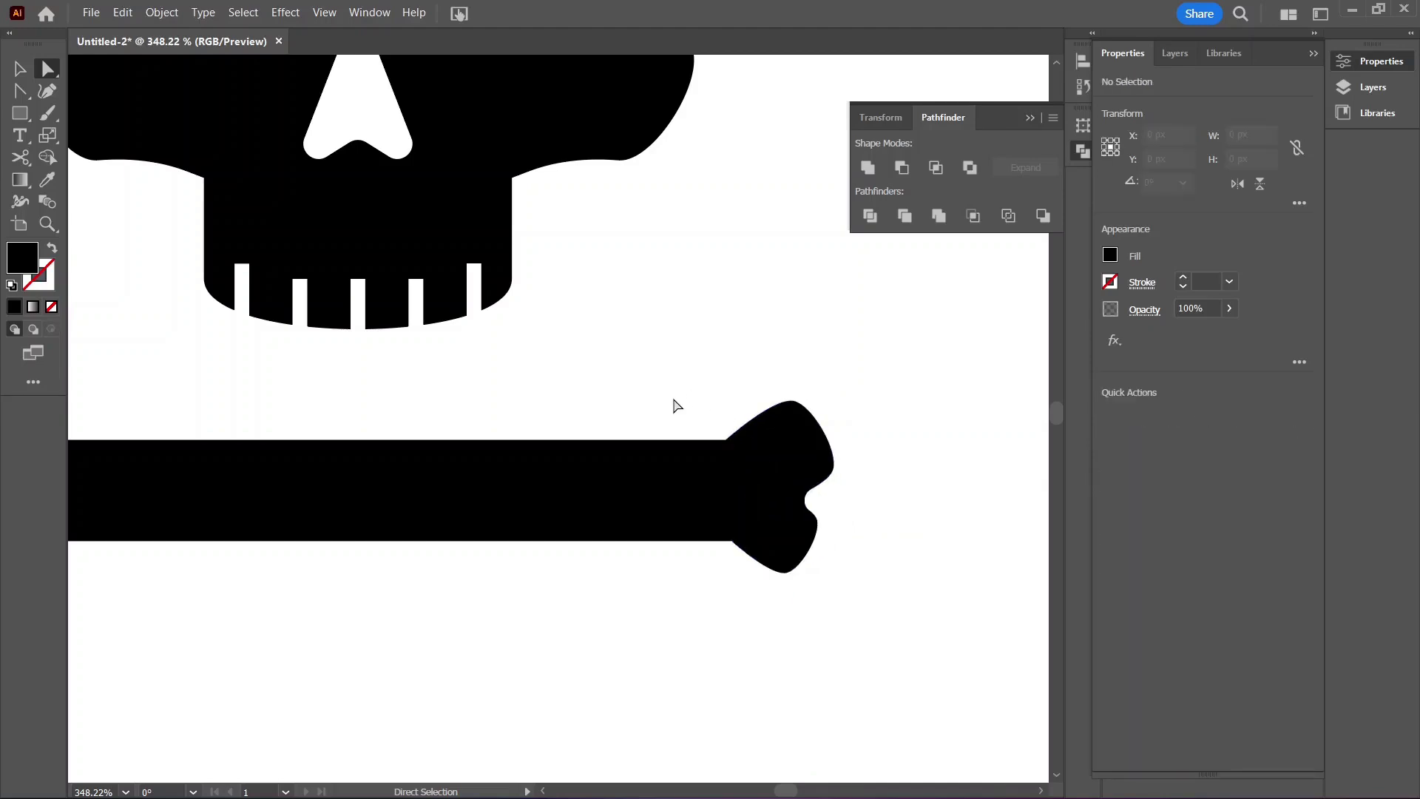
# Step: Duplicate the bone end onto the left end of the bar and flip the copy horizontally
pyautogui.press('z')
pyautogui.moveTo(690, 419); pyautogui.dragTo(751, 368)
pyautogui.press('v')
pyautogui.click(911, 435)
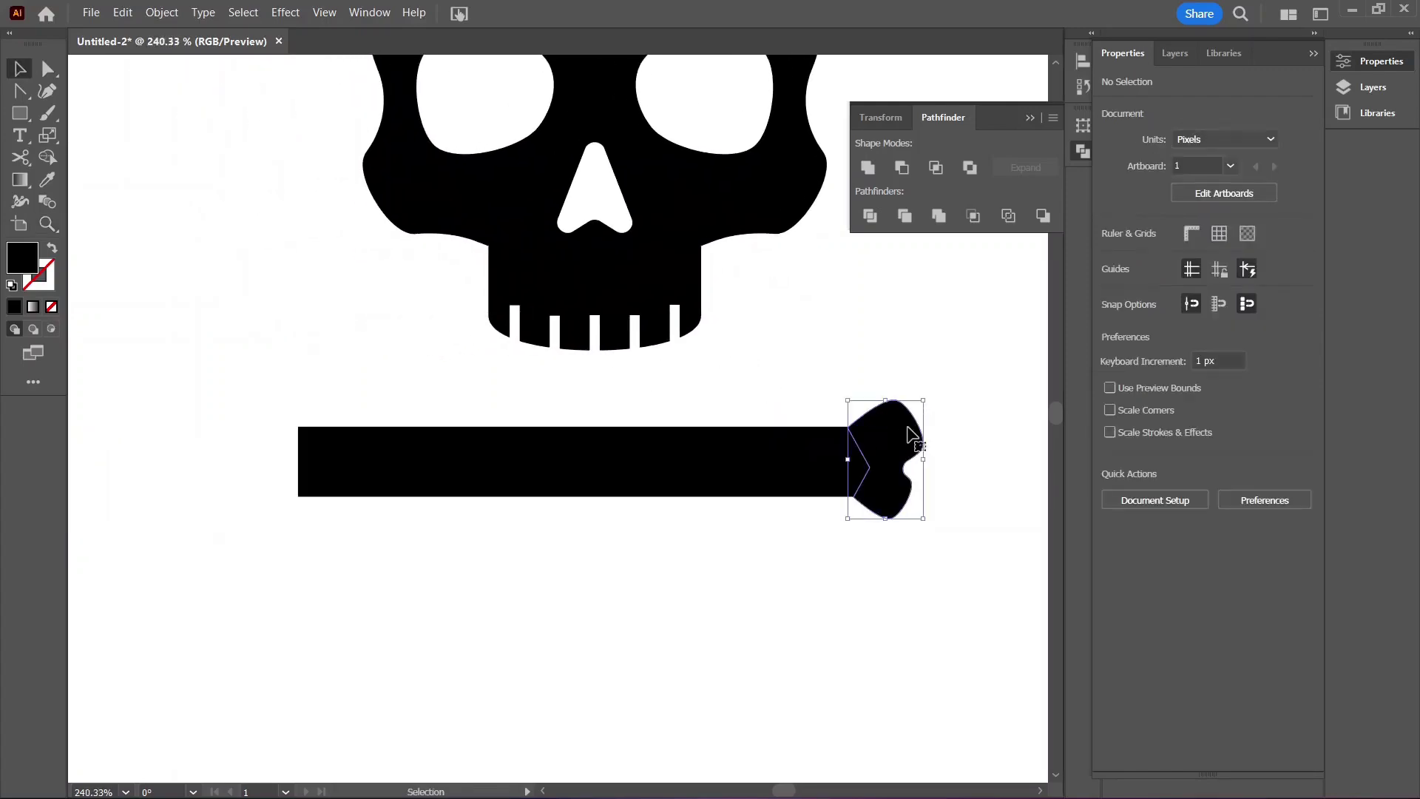
pyautogui.moveTo(911, 435); pyautogui.dragTo(337, 422)
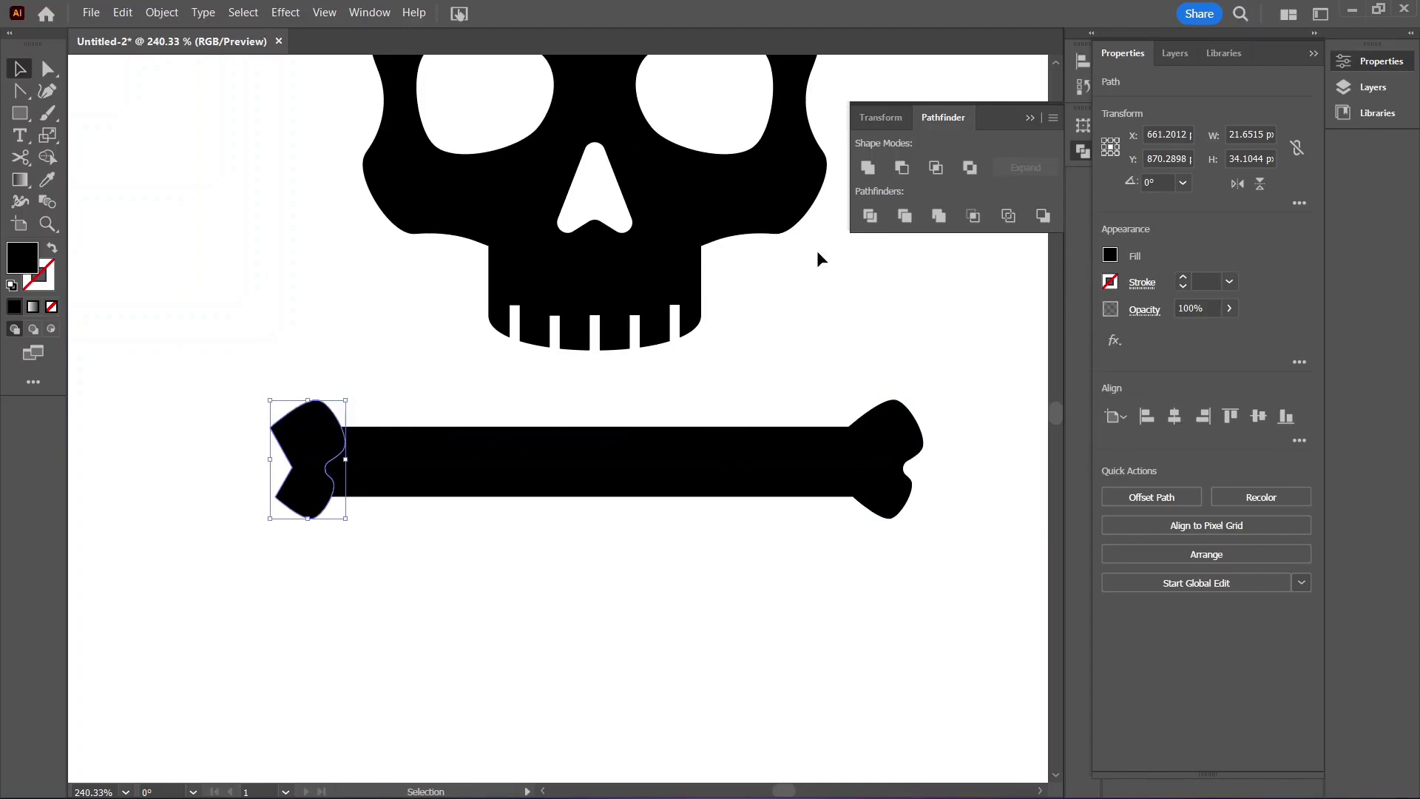
pyautogui.click(1237, 184)
pyautogui.click(476, 397)
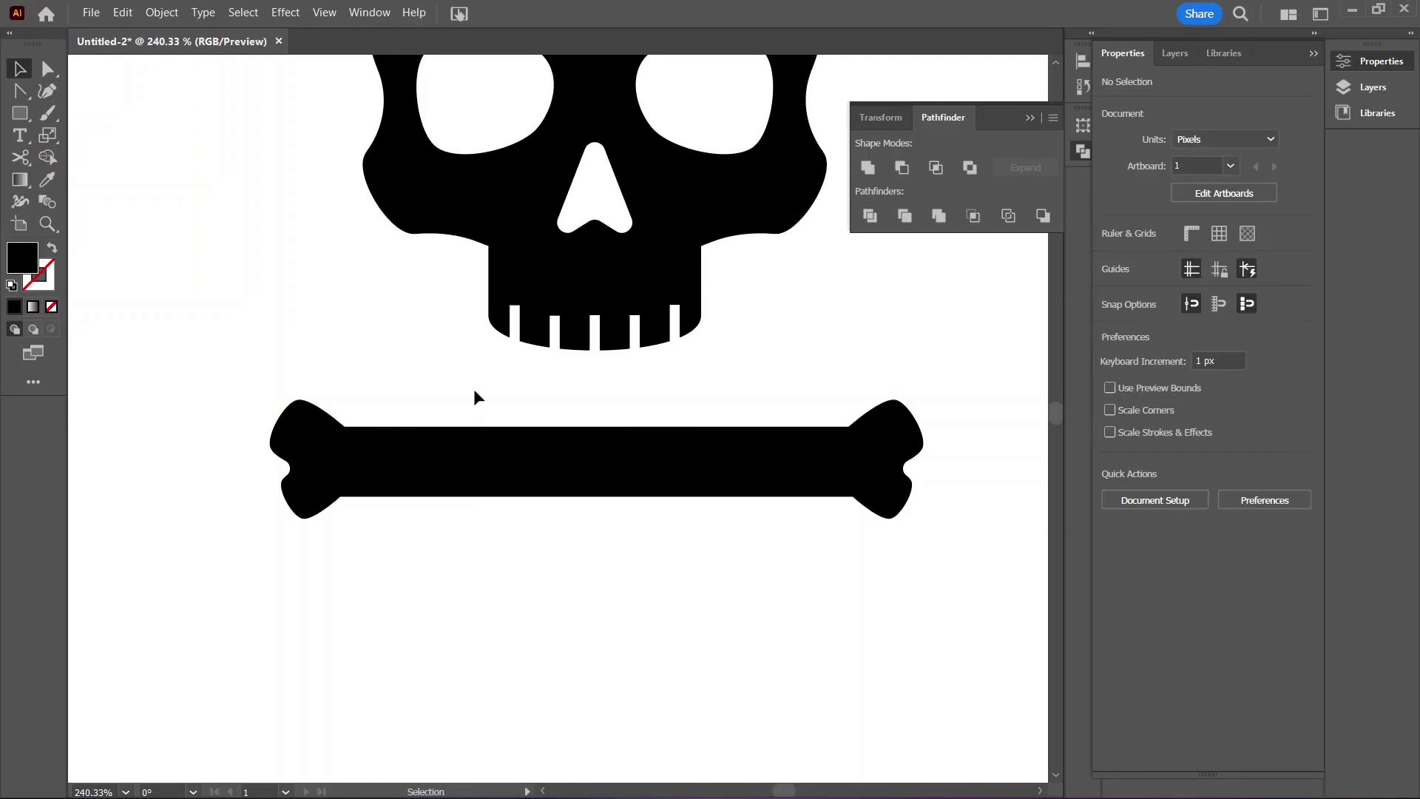
# Step: Unite the long bar and both bone ends into one bone shape
pyautogui.moveTo(311, 374); pyautogui.dragTo(926, 512)
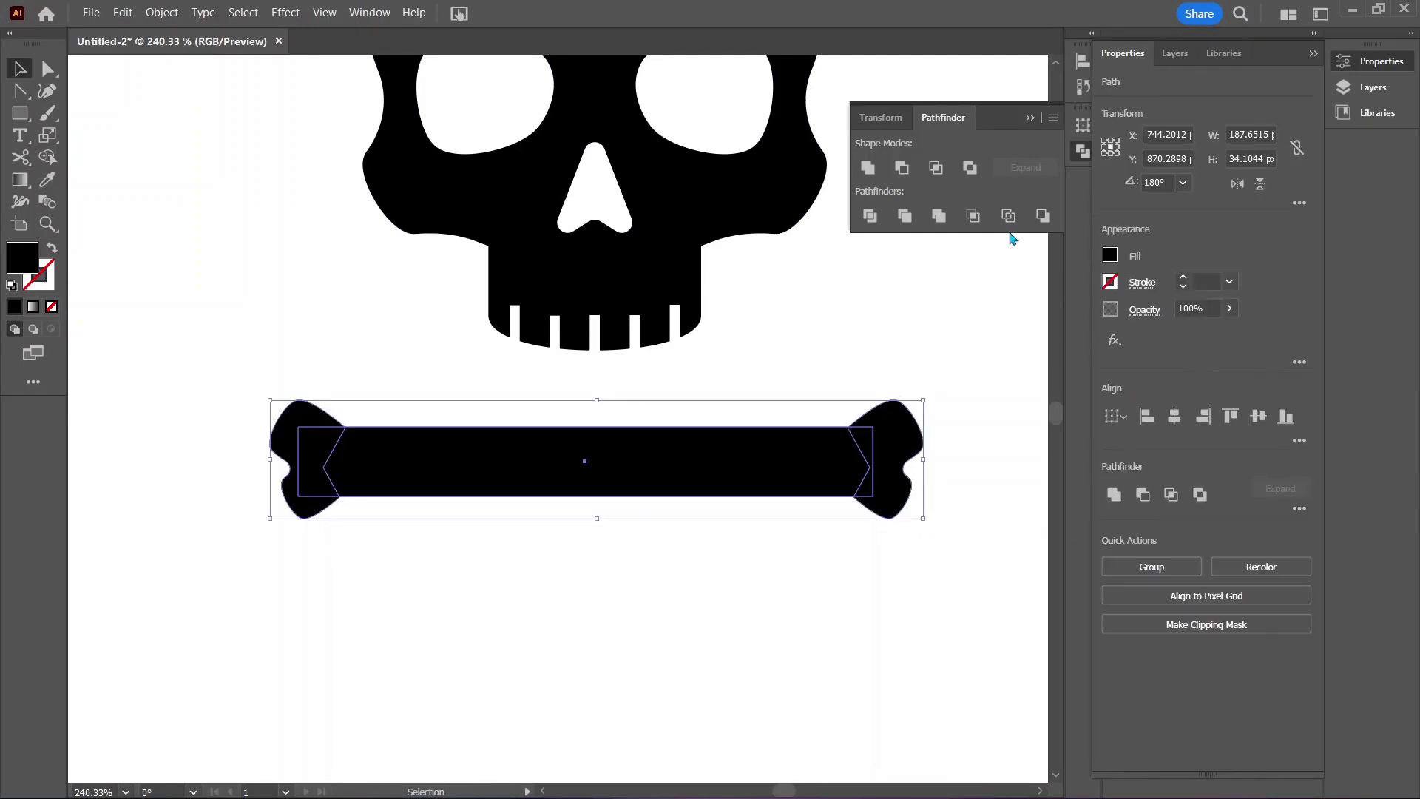
pyautogui.click(866, 167)
pyautogui.click(823, 336)
# Step: Move the bone further below the skull and rotate it about 20° counterclockwise
pyautogui.press('z')
pyautogui.scroll(-4, 732, 317)
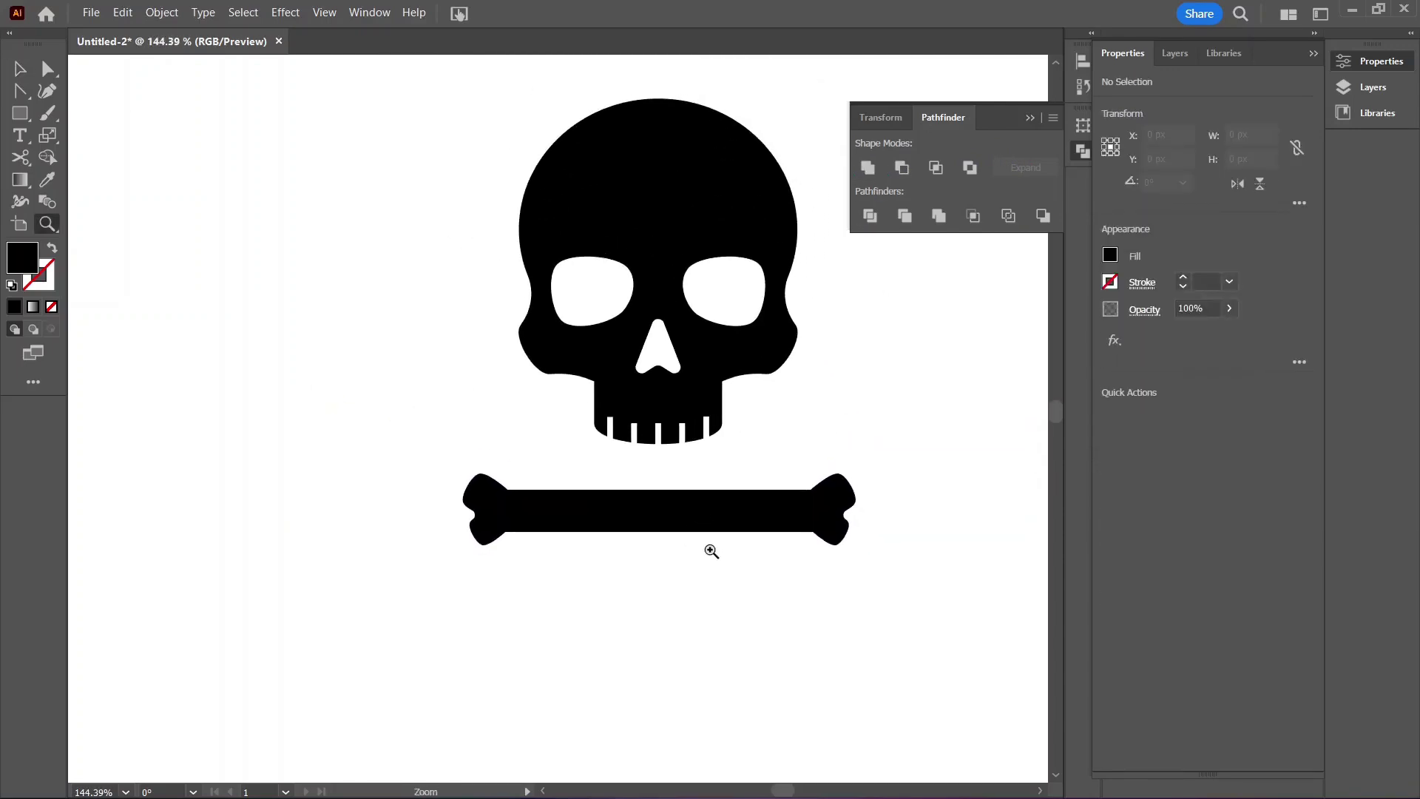
pyautogui.press('v')
pyautogui.moveTo(724, 521); pyautogui.dragTo(735, 556)
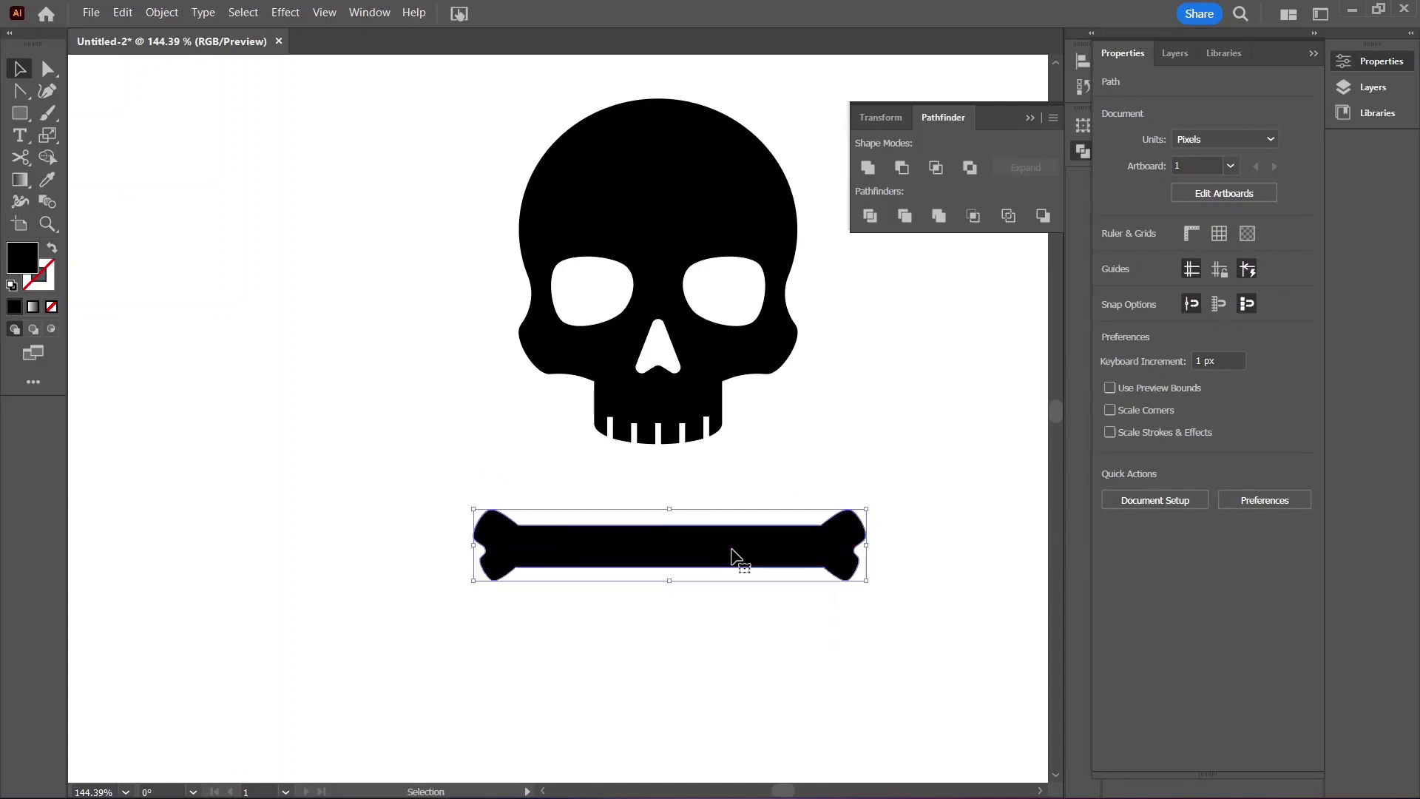
pyautogui.click(867, 503)
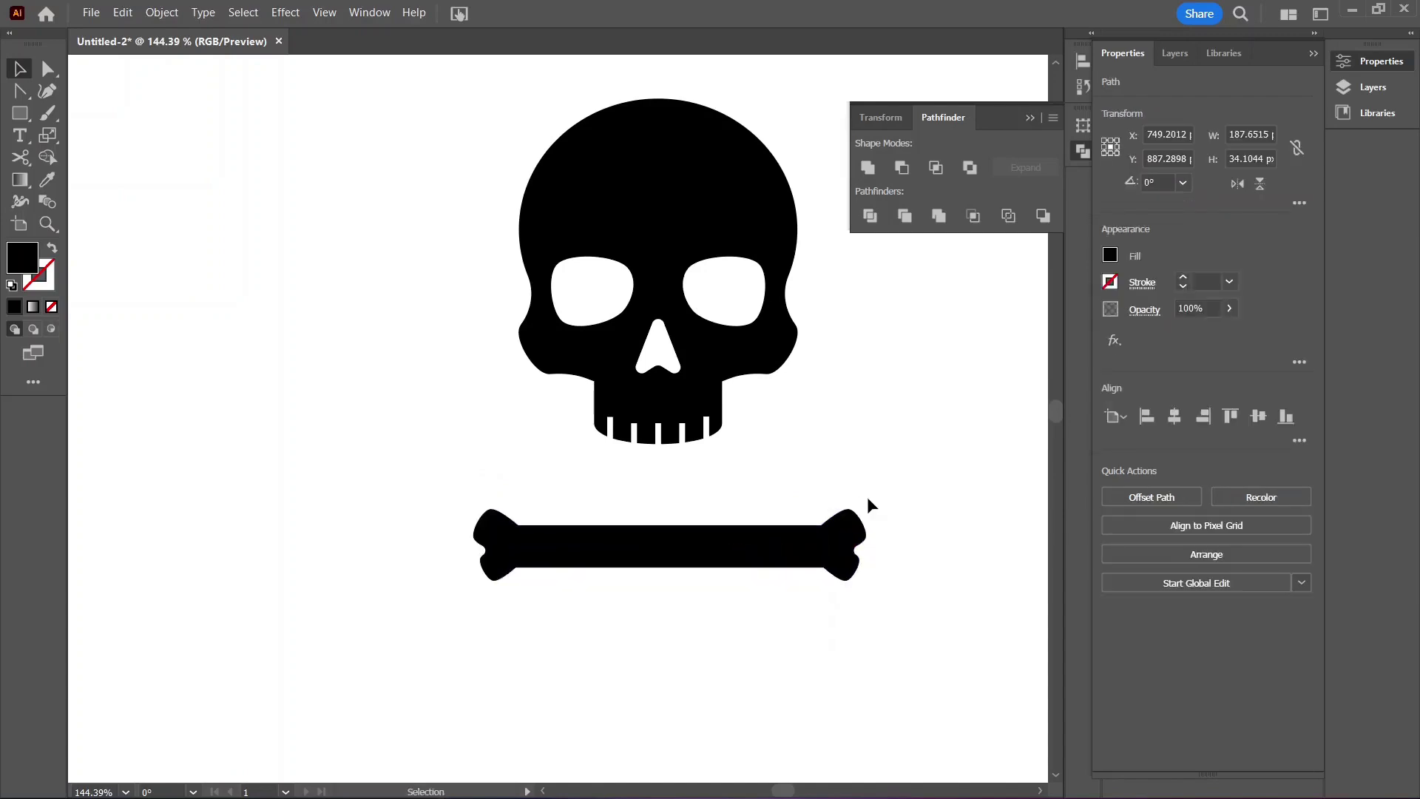
pyautogui.click(862, 512)
pyautogui.click(872, 505)
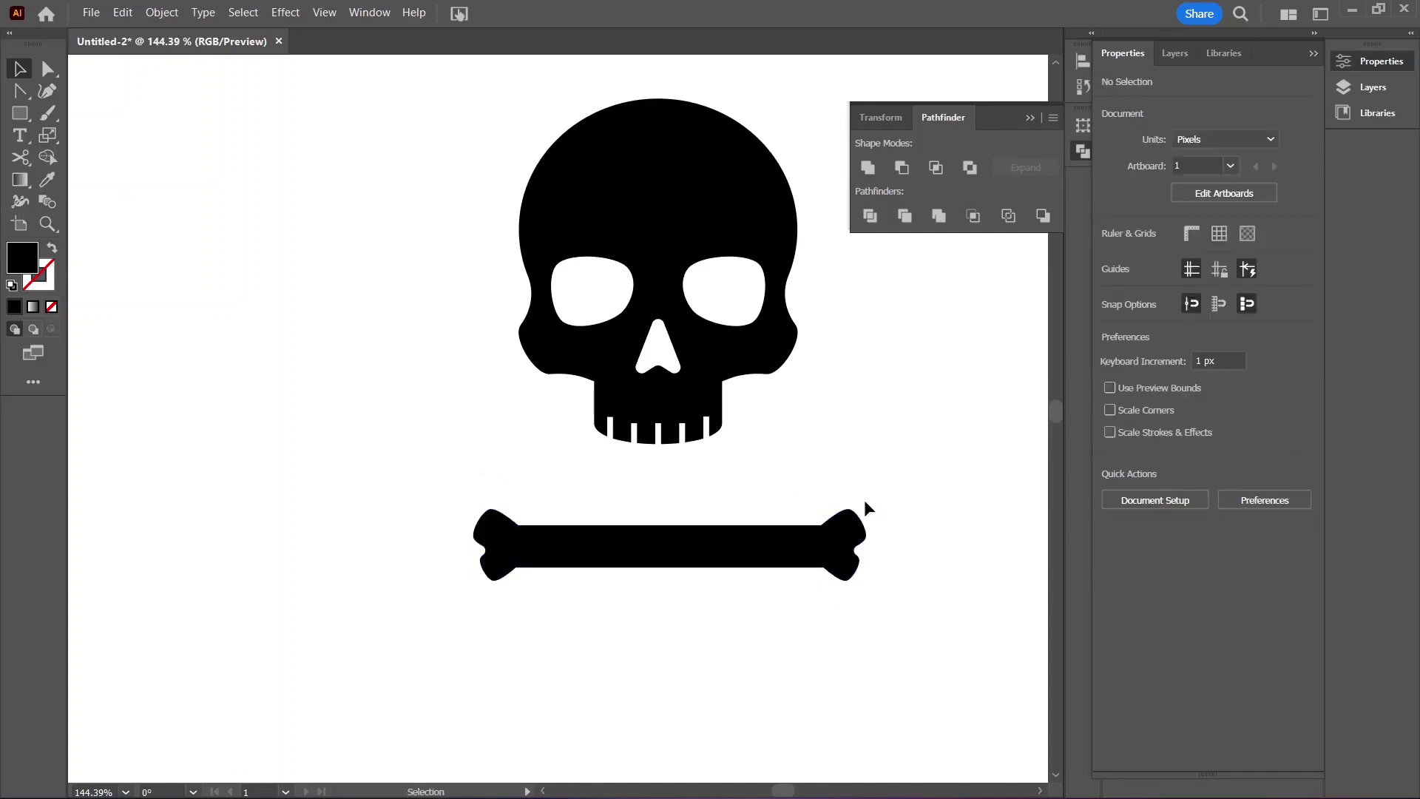
pyautogui.click(865, 509)
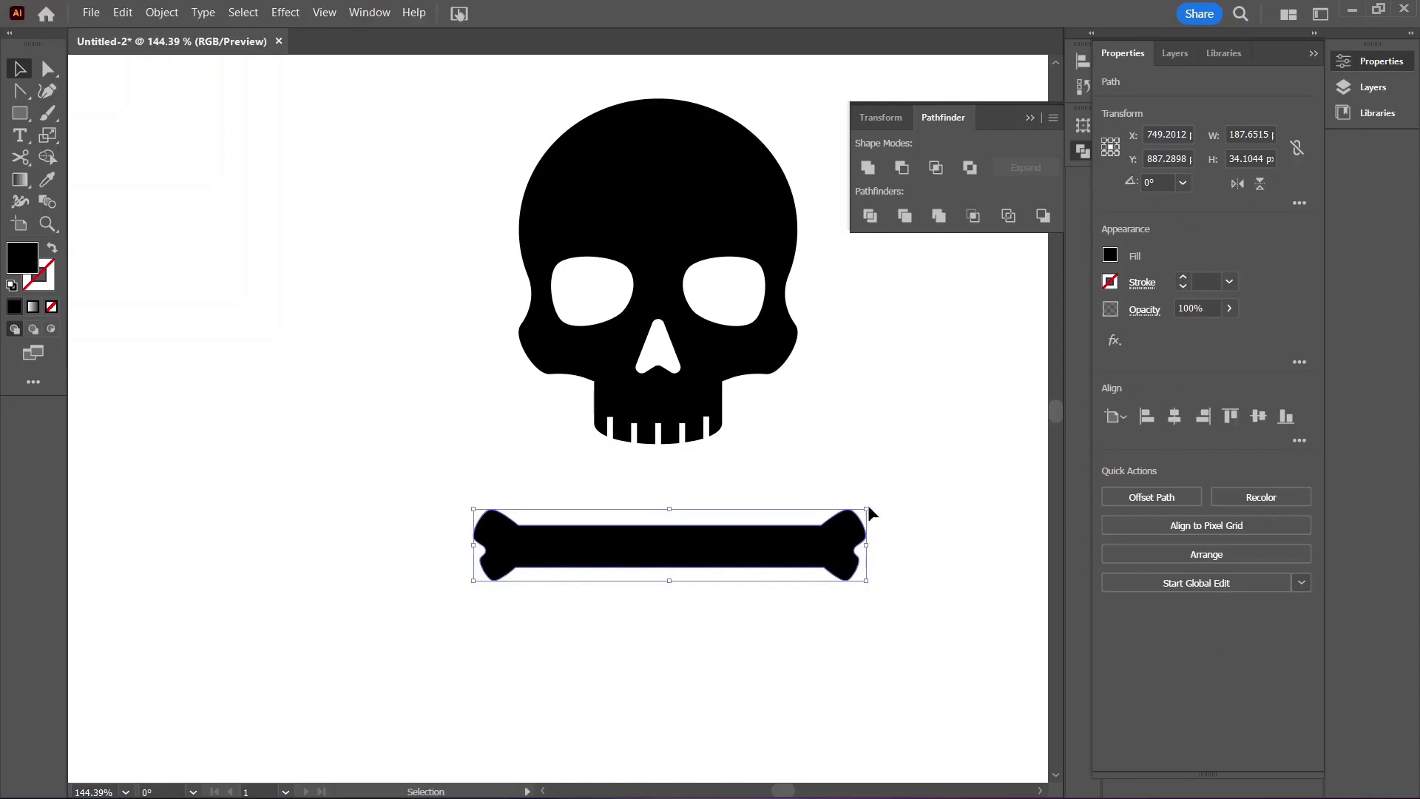
pyautogui.moveTo(869, 502); pyautogui.dragTo(819, 454)
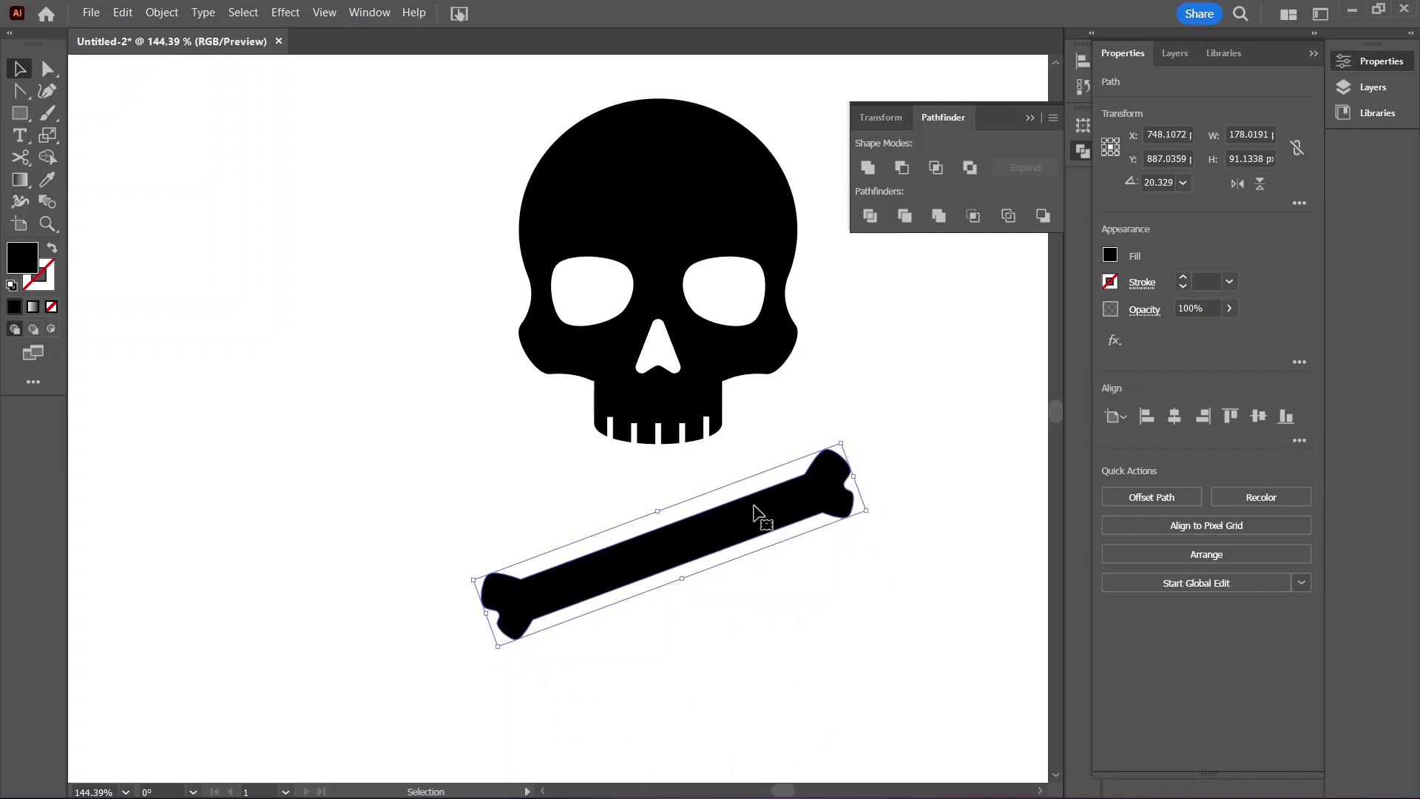
# Step: Copy the tilted bone in place and flip the copy horizontally to form crossbones
pyautogui.hotkey('ctrl', 'c')
pyautogui.hotkey('ctrl', 'f')
pyautogui.click(1237, 183)
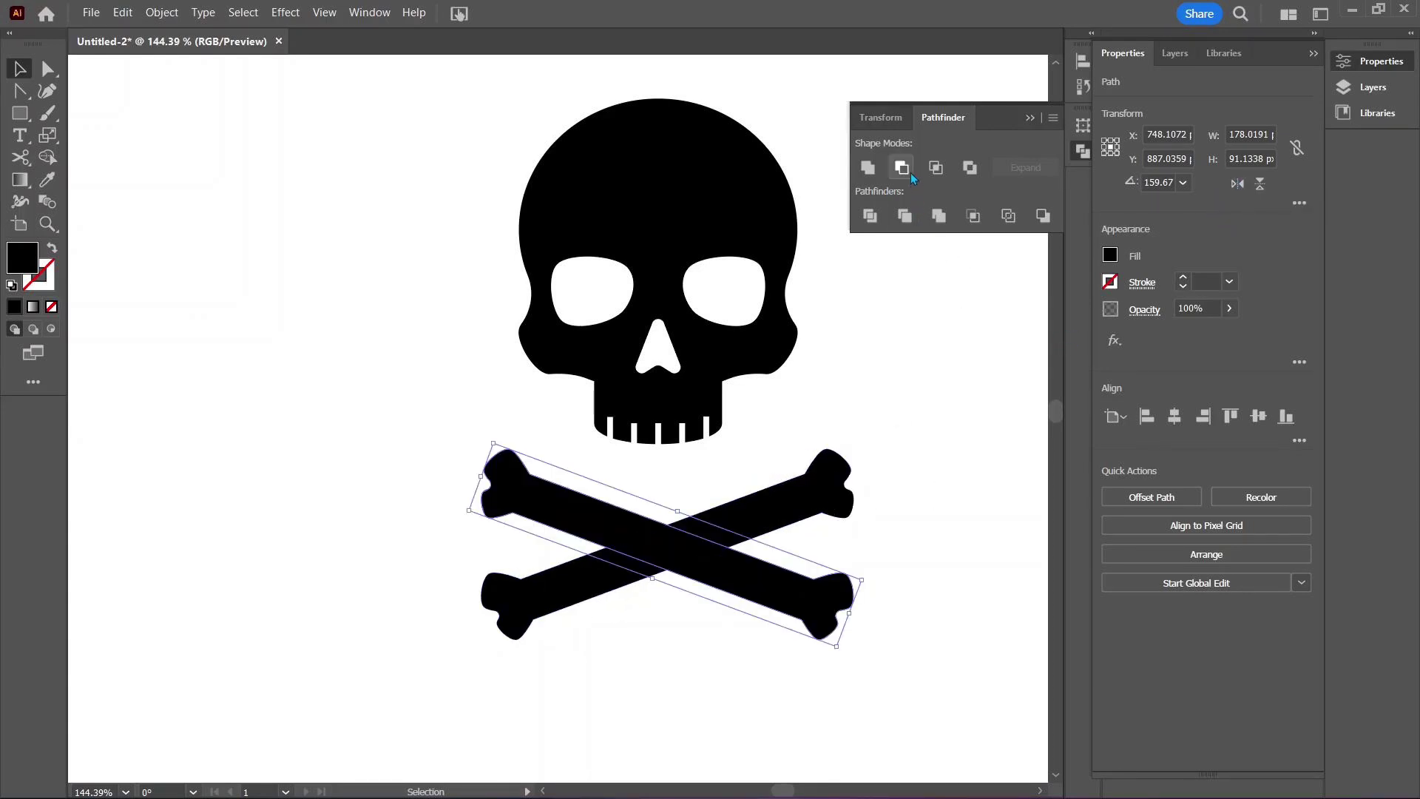
# Step: Unite the two crossed bones and move them about 4 px left and 18 px up, centred beneath the skull
pyautogui.keyDown('shift'); pyautogui.click(803, 495); pyautogui.keyUp('shift')
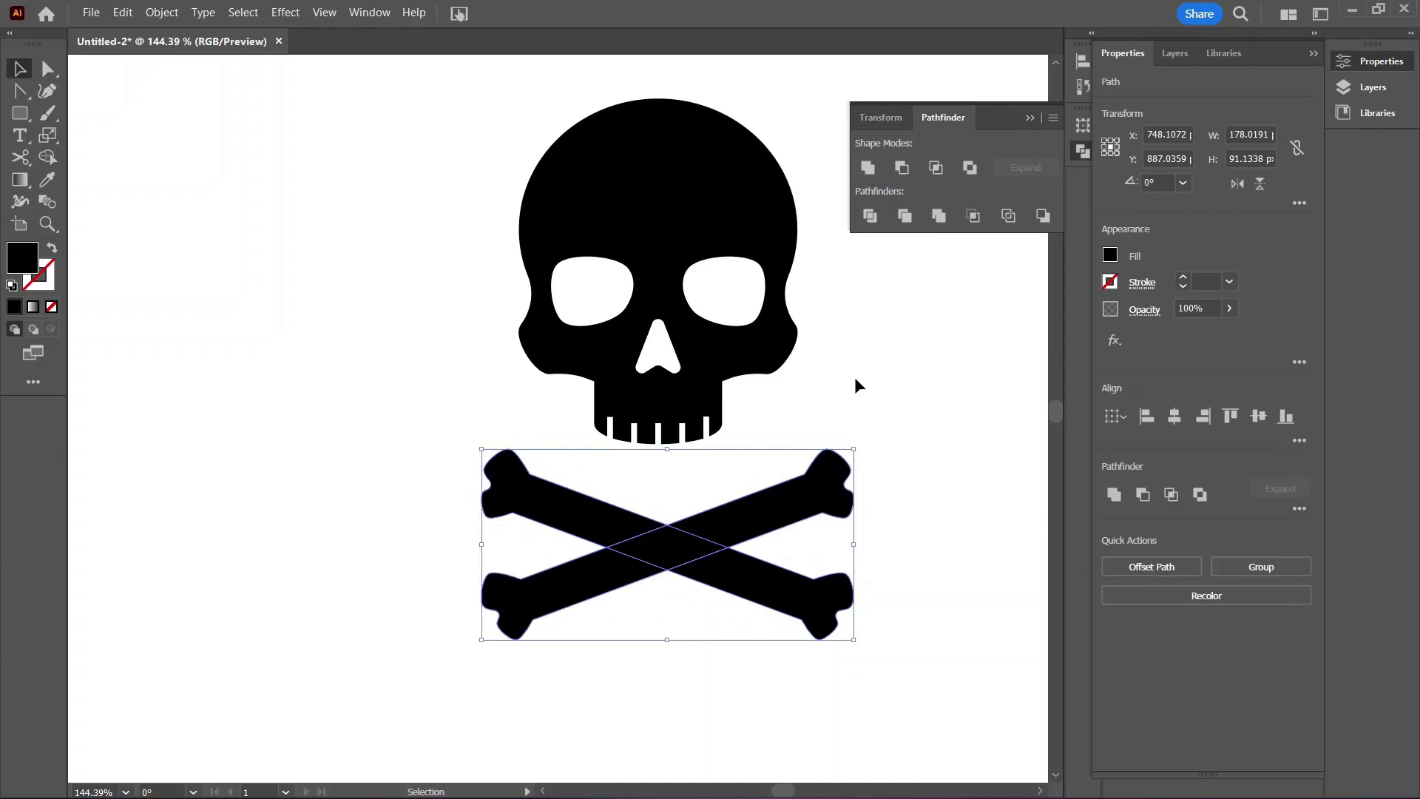
pyautogui.click(868, 171)
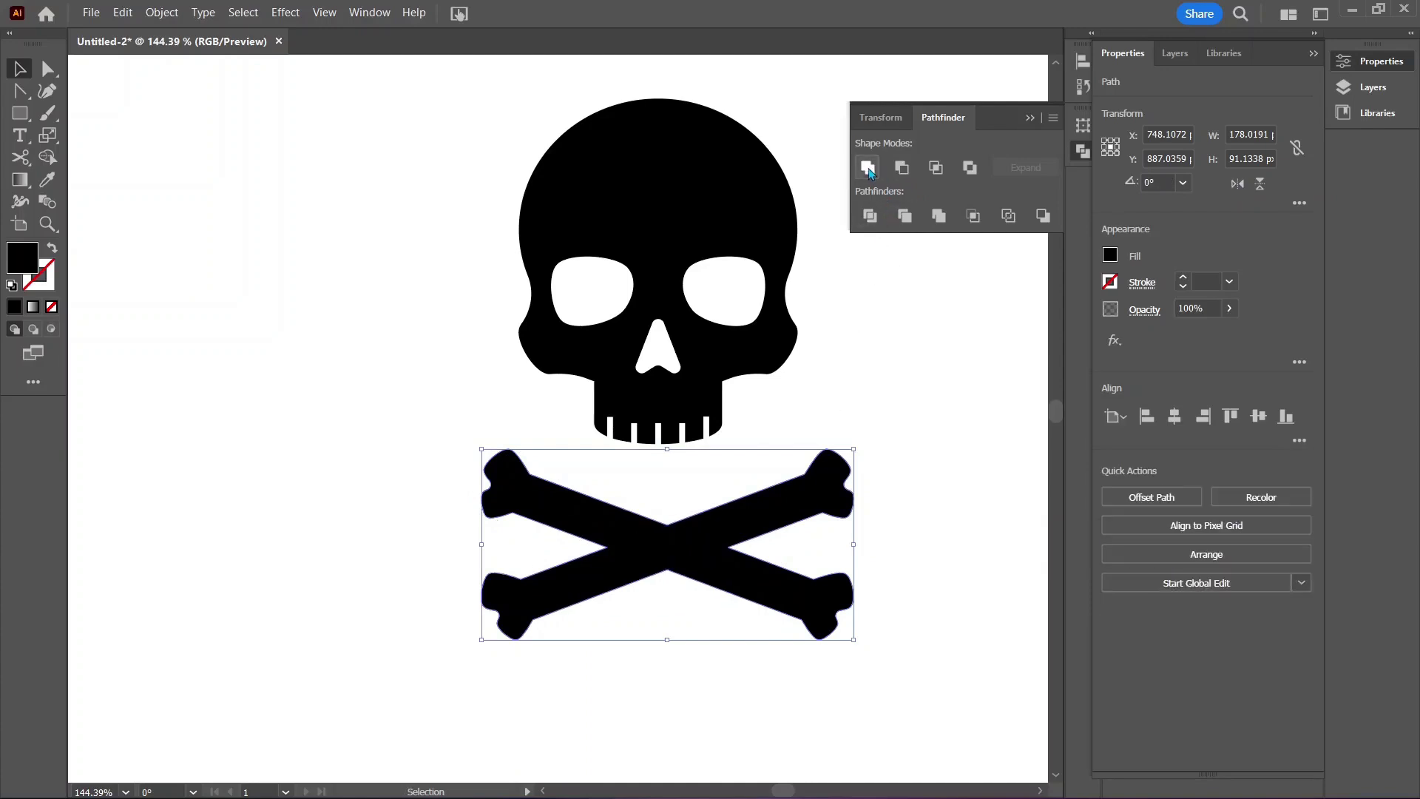
pyautogui.moveTo(667, 549); pyautogui.dragTo(661, 518)
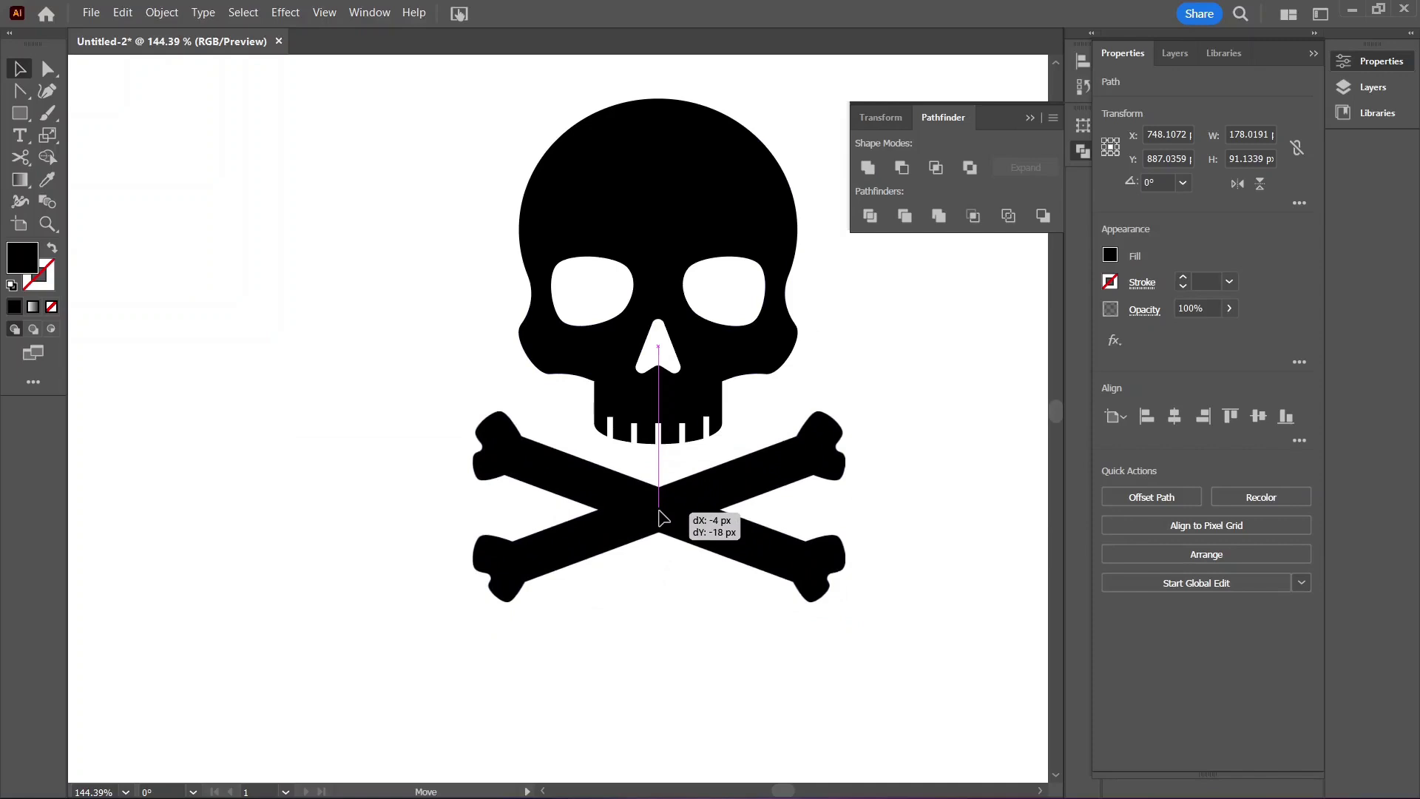
pyautogui.moveTo(661, 518); pyautogui.dragTo(661, 518)
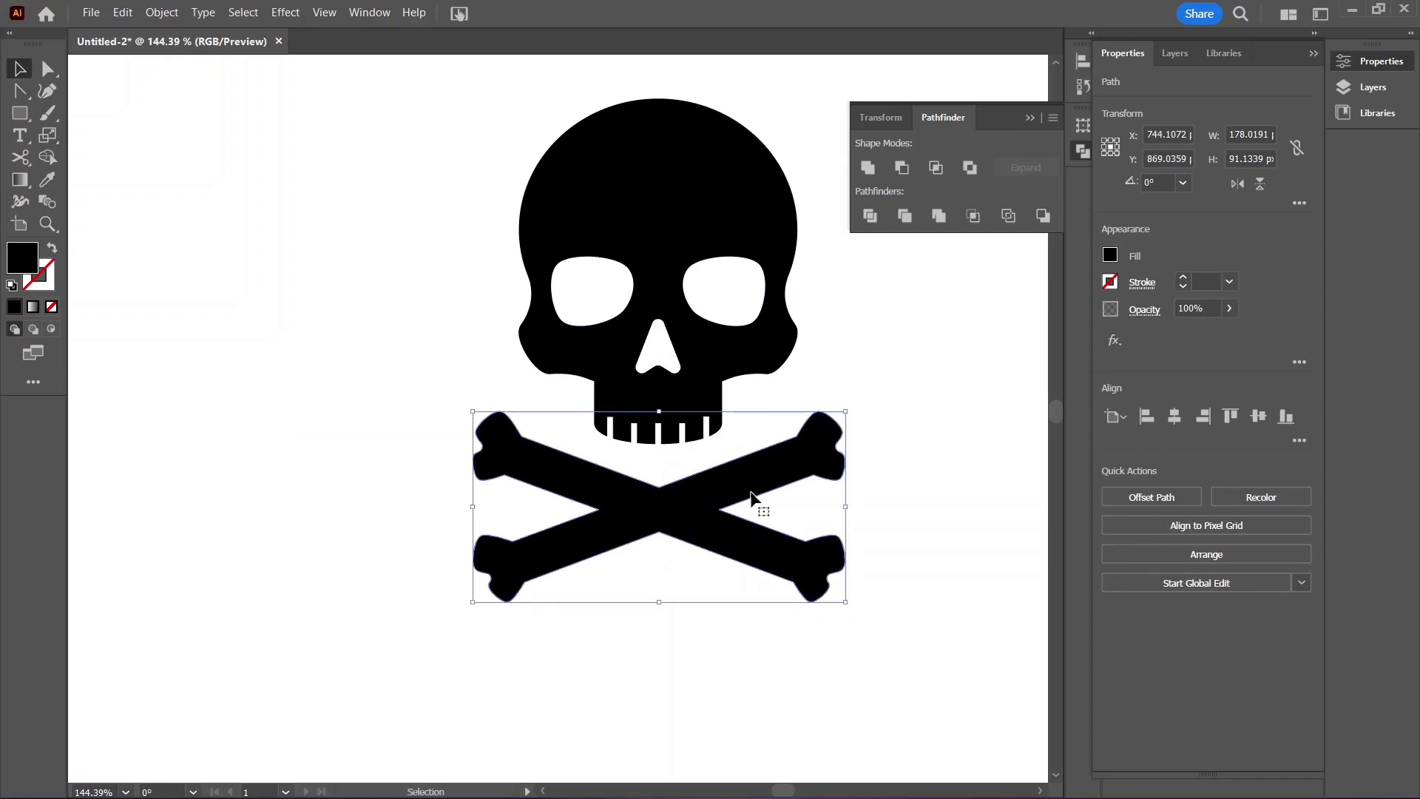
pyautogui.click(898, 480)
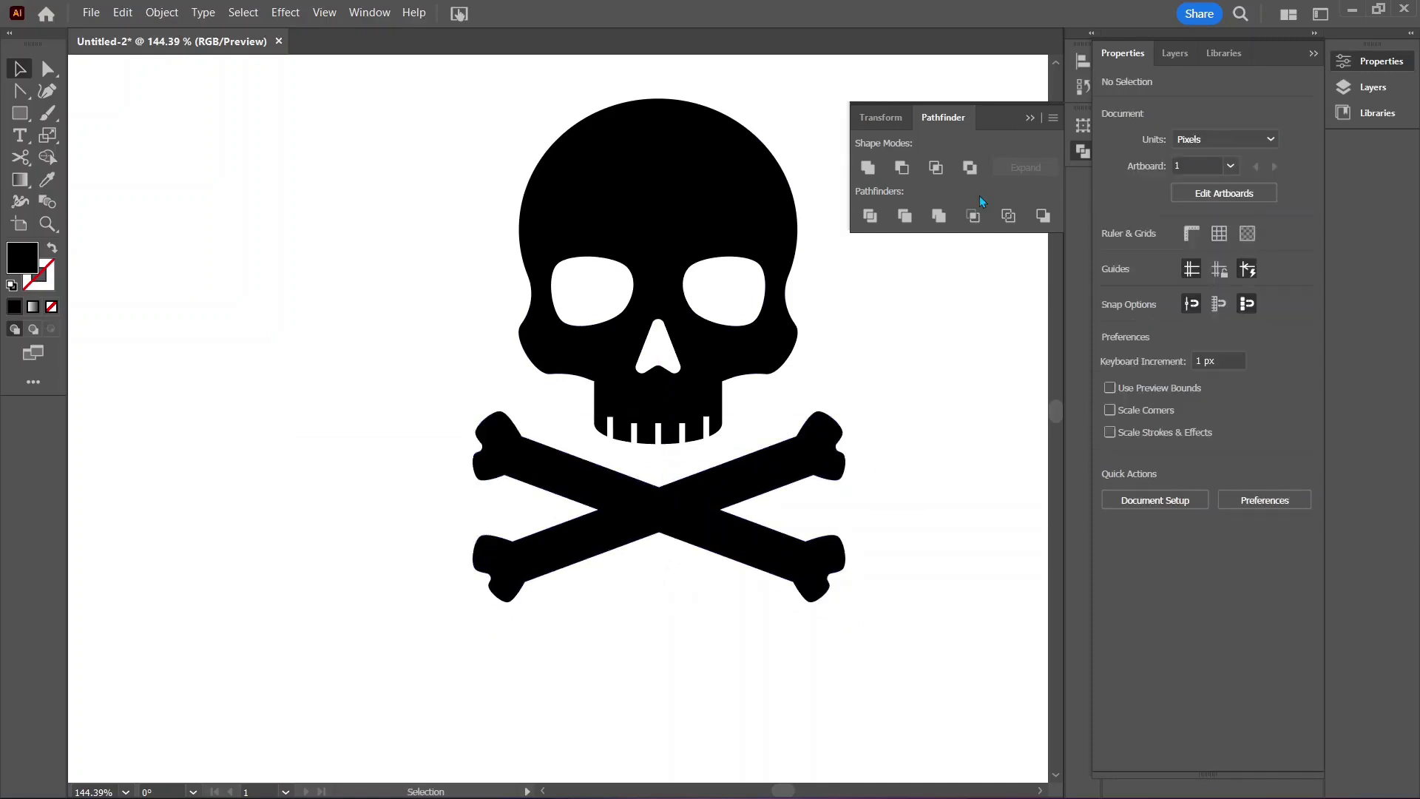
pyautogui.click(1035, 117)
pyautogui.moveTo(884, 333); pyautogui.dragTo(795, 371)
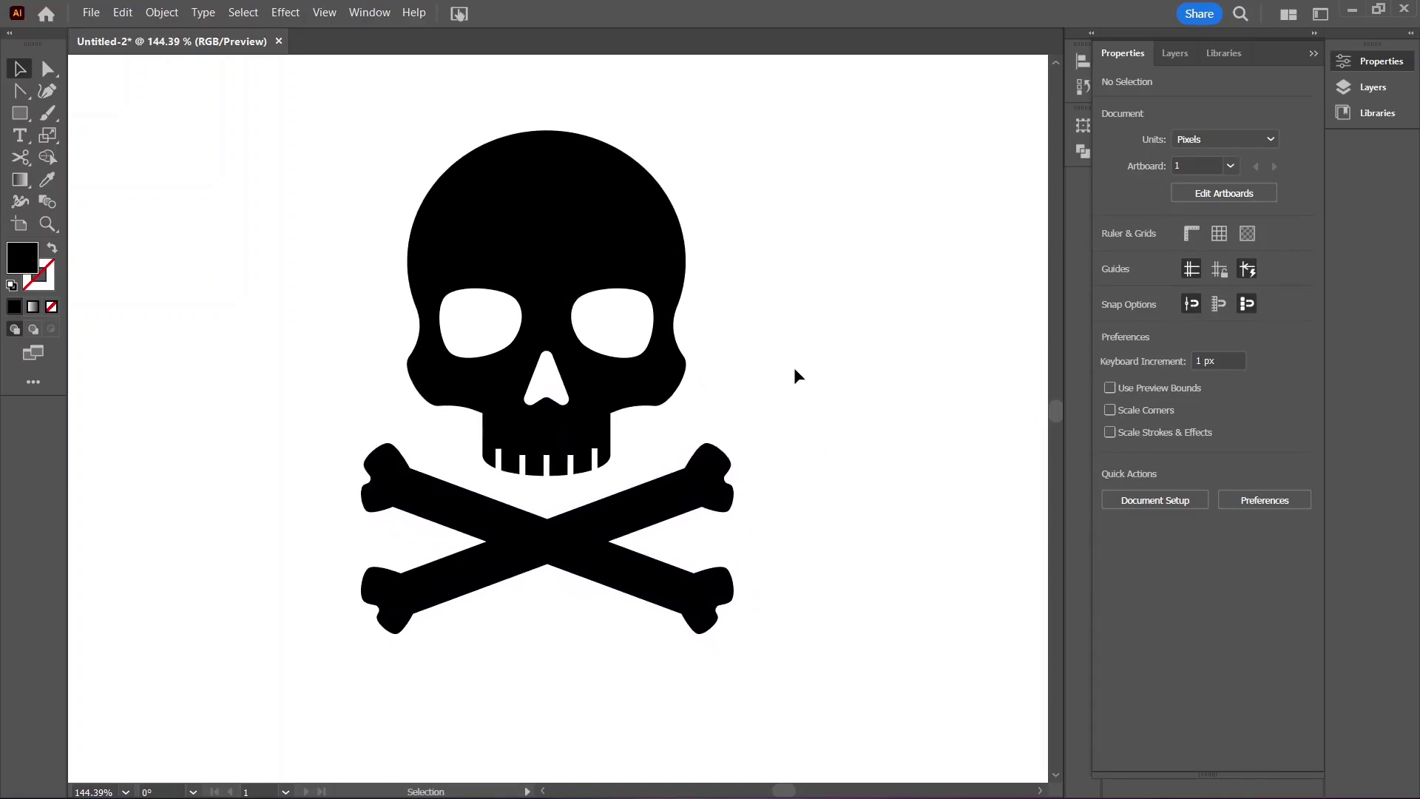